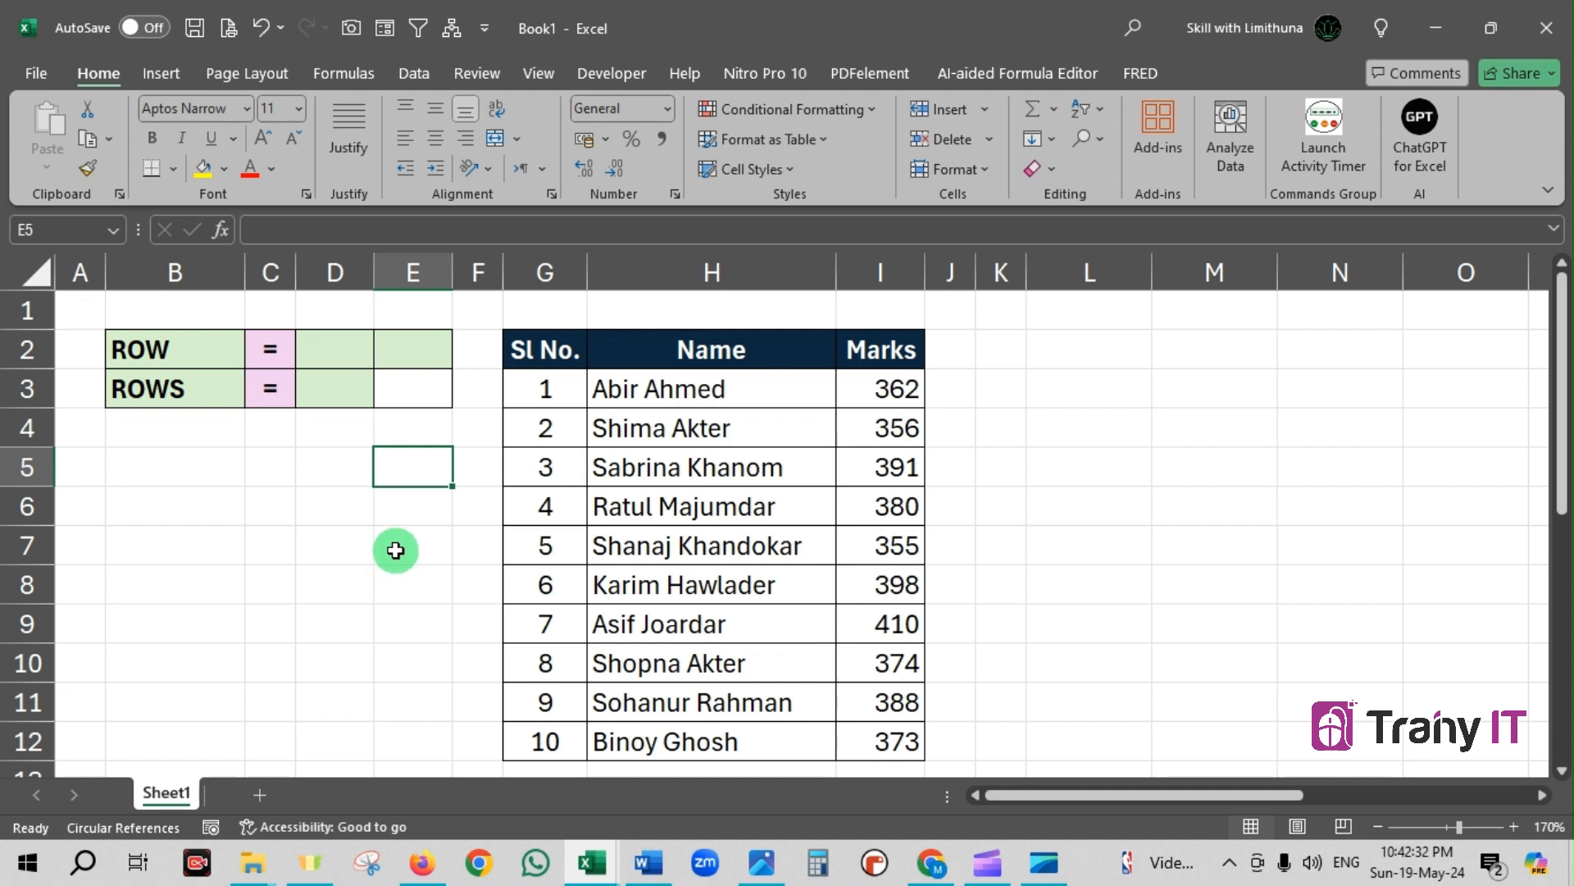
Enter the formula =ROW() in cell D2, beside the ROW label
click(343, 354)
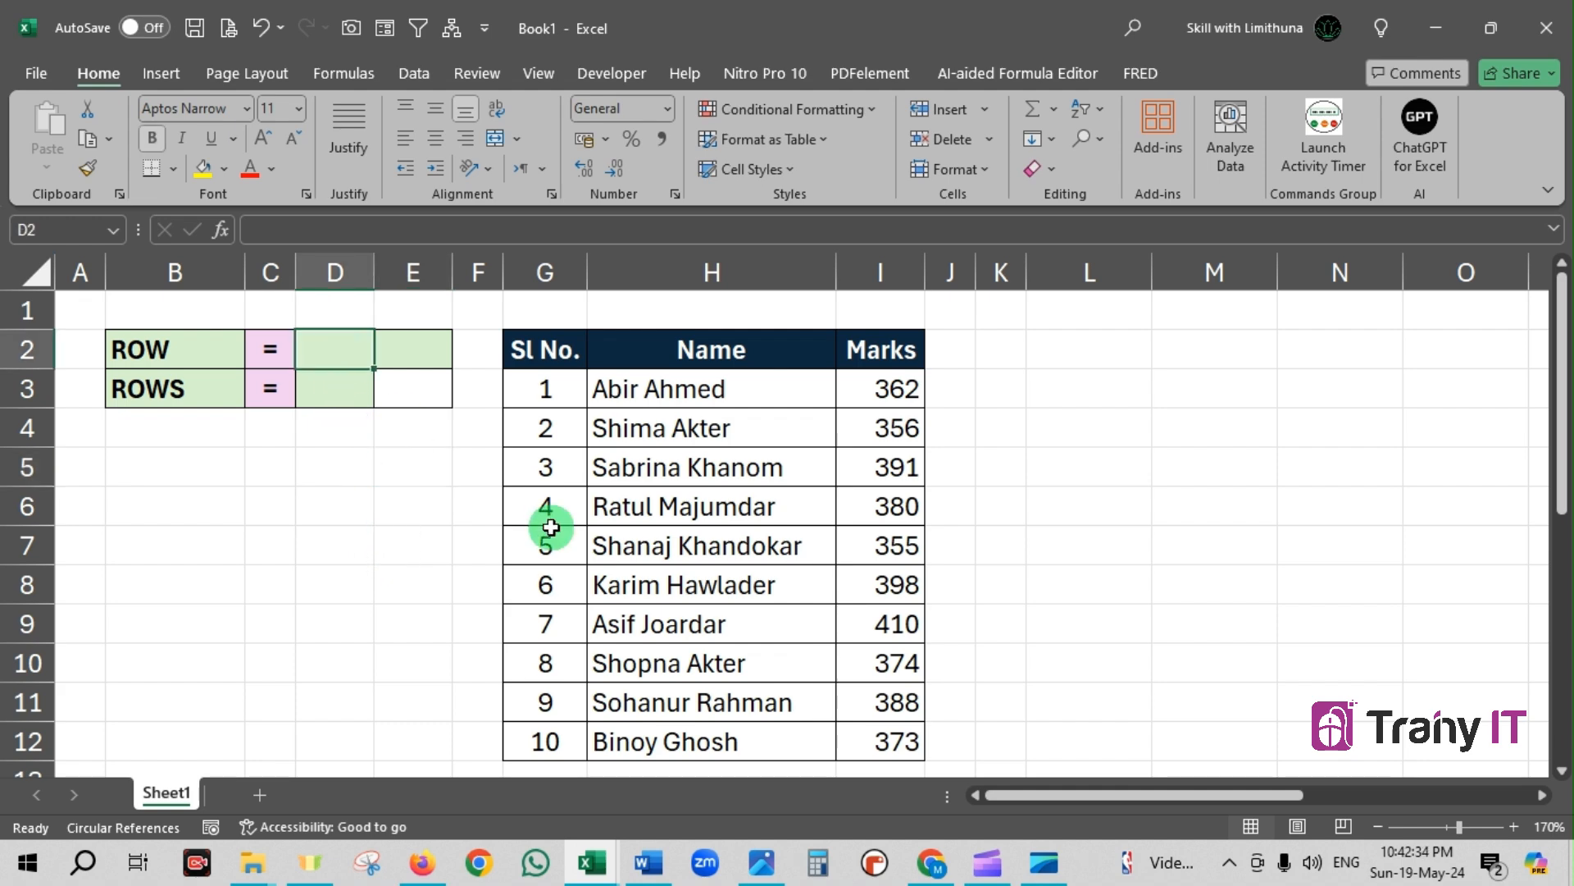
text(=)
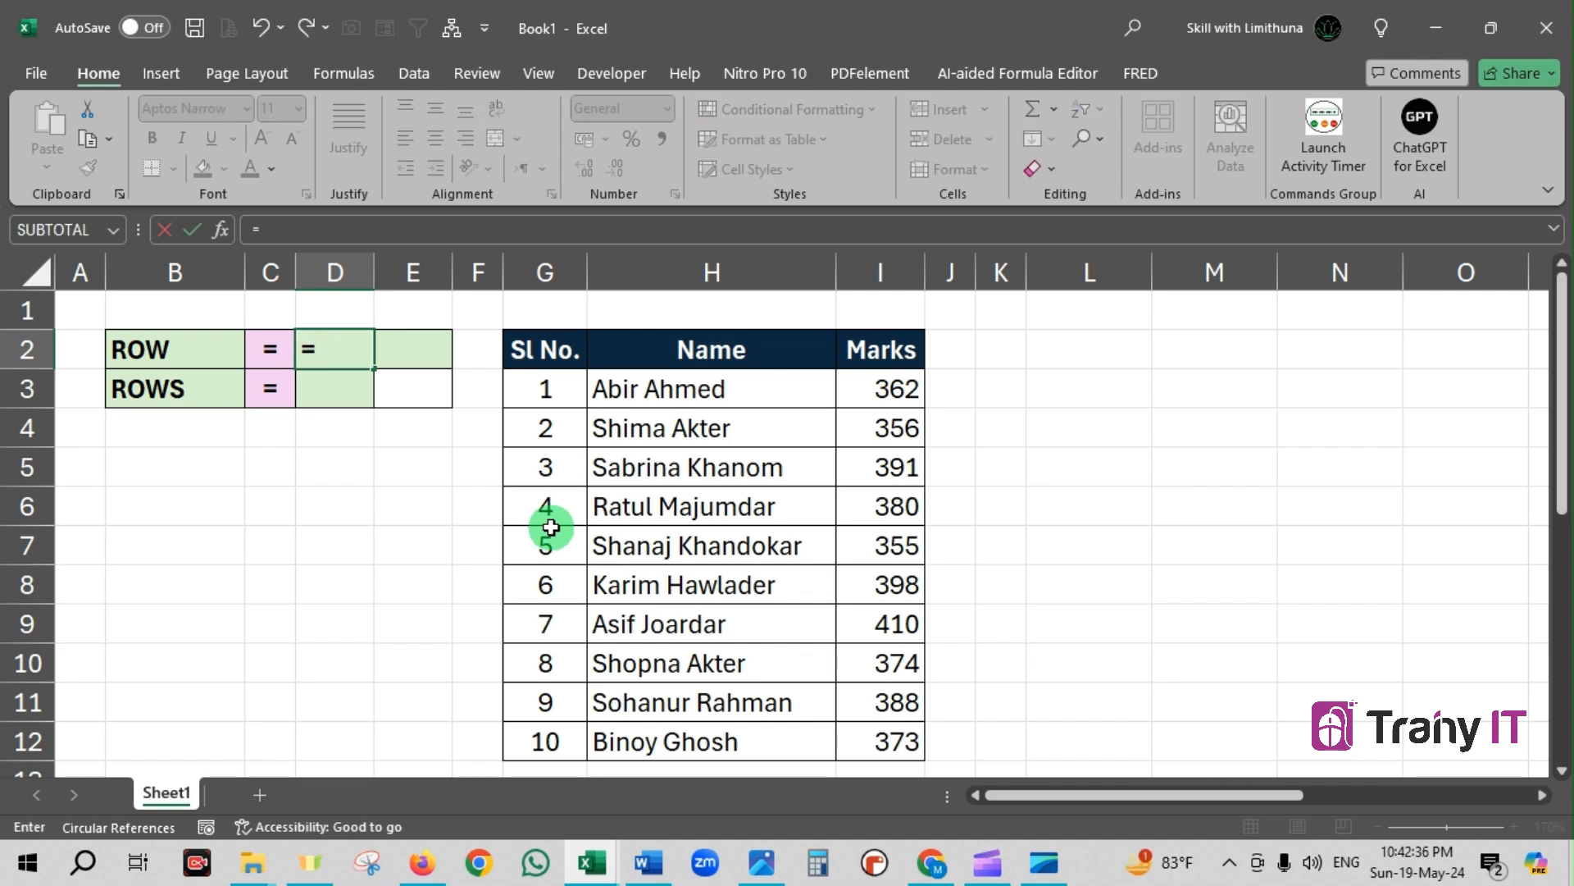
text(row)
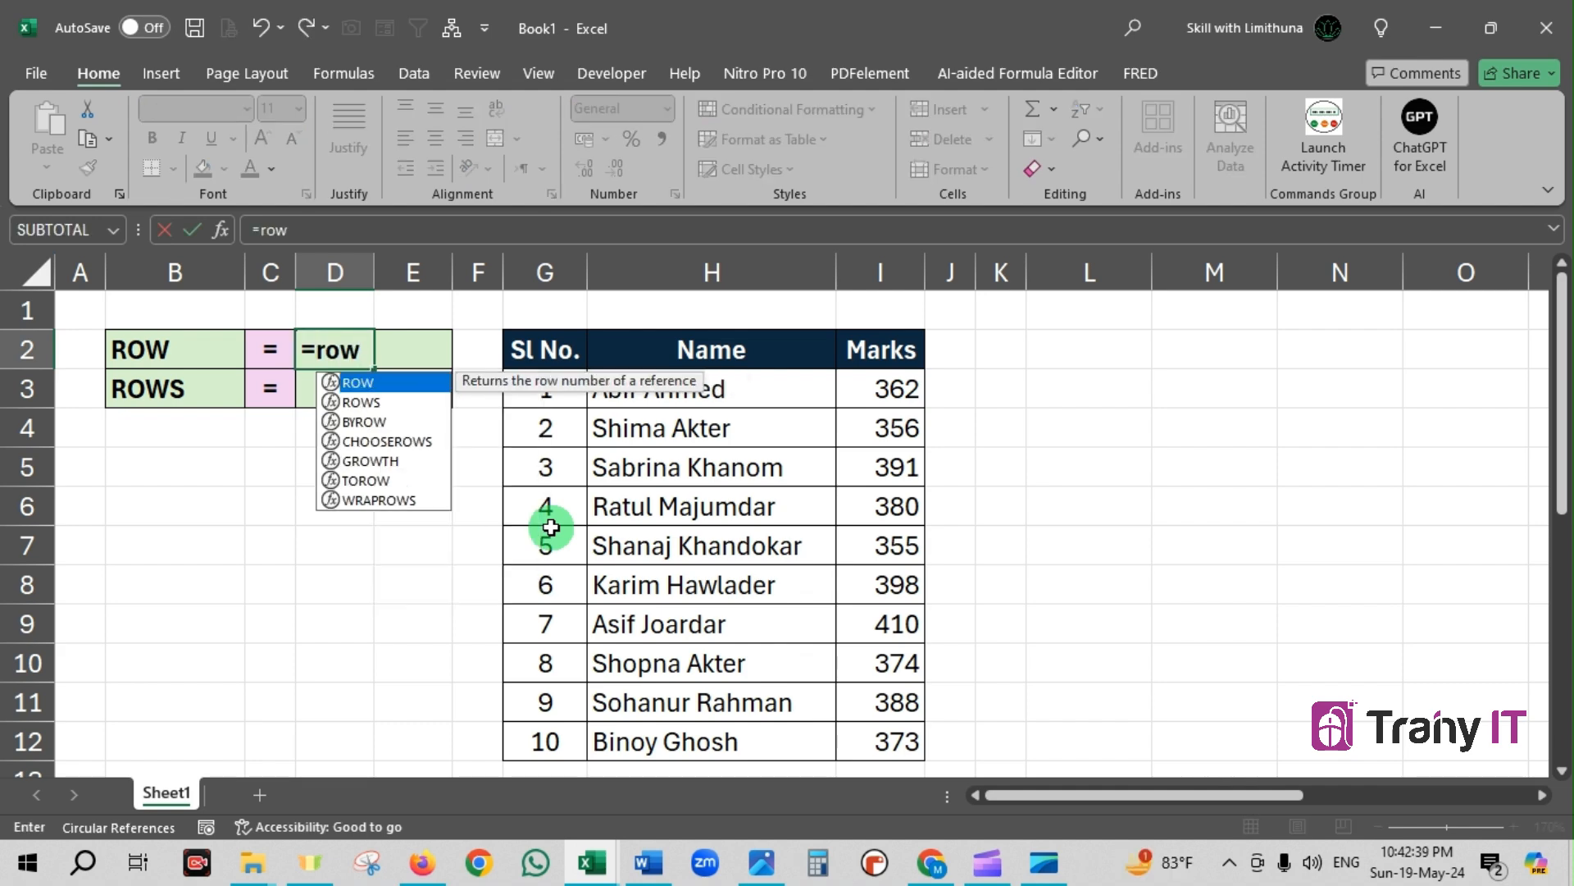
key(Tab)
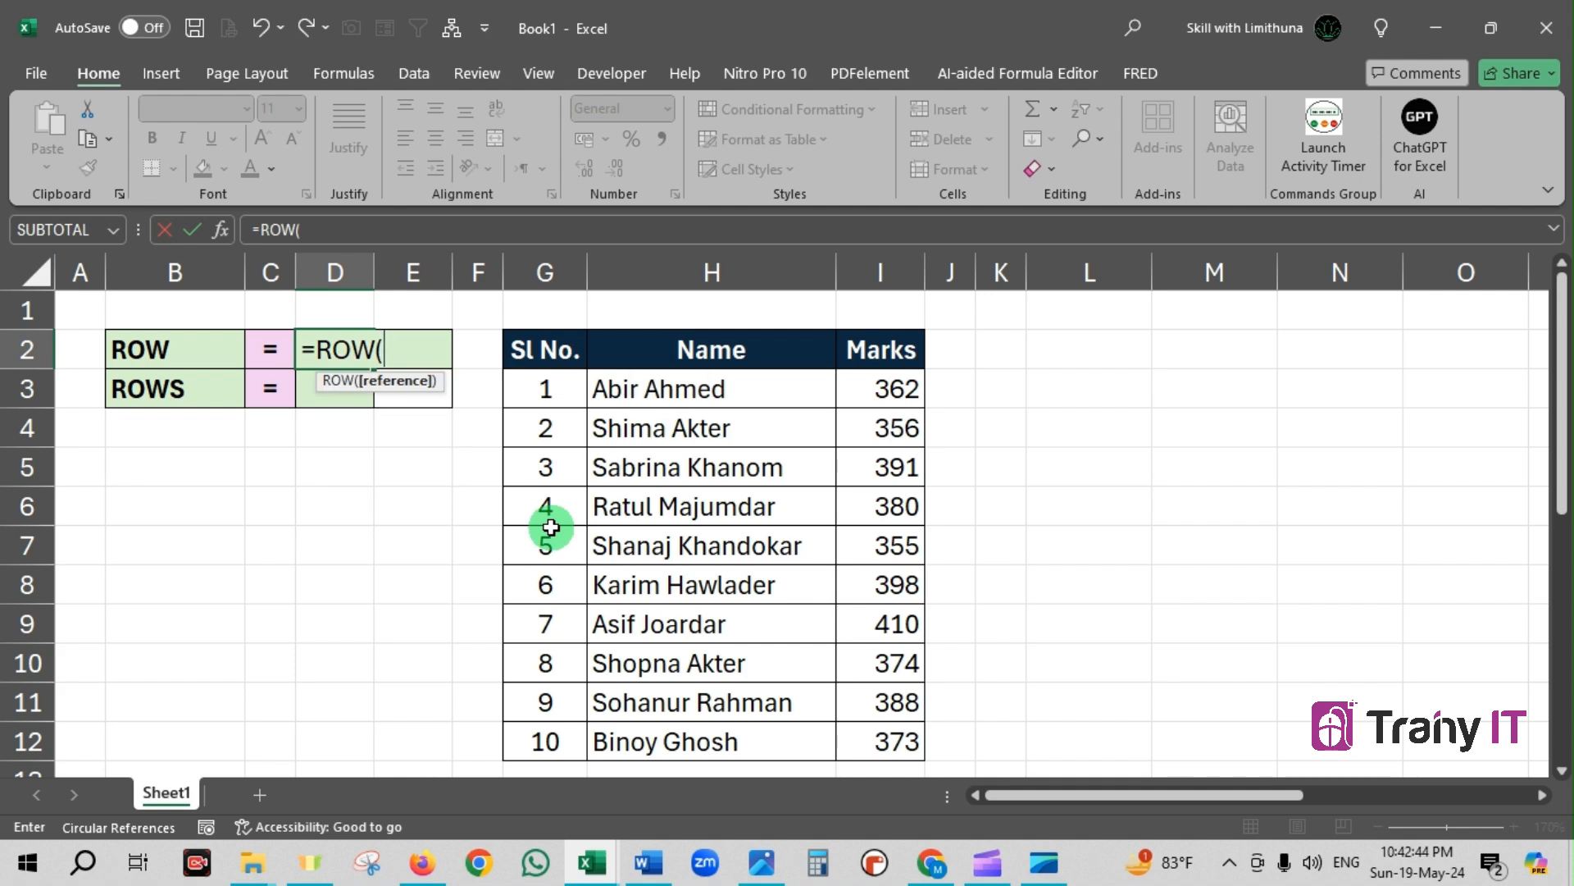
text())
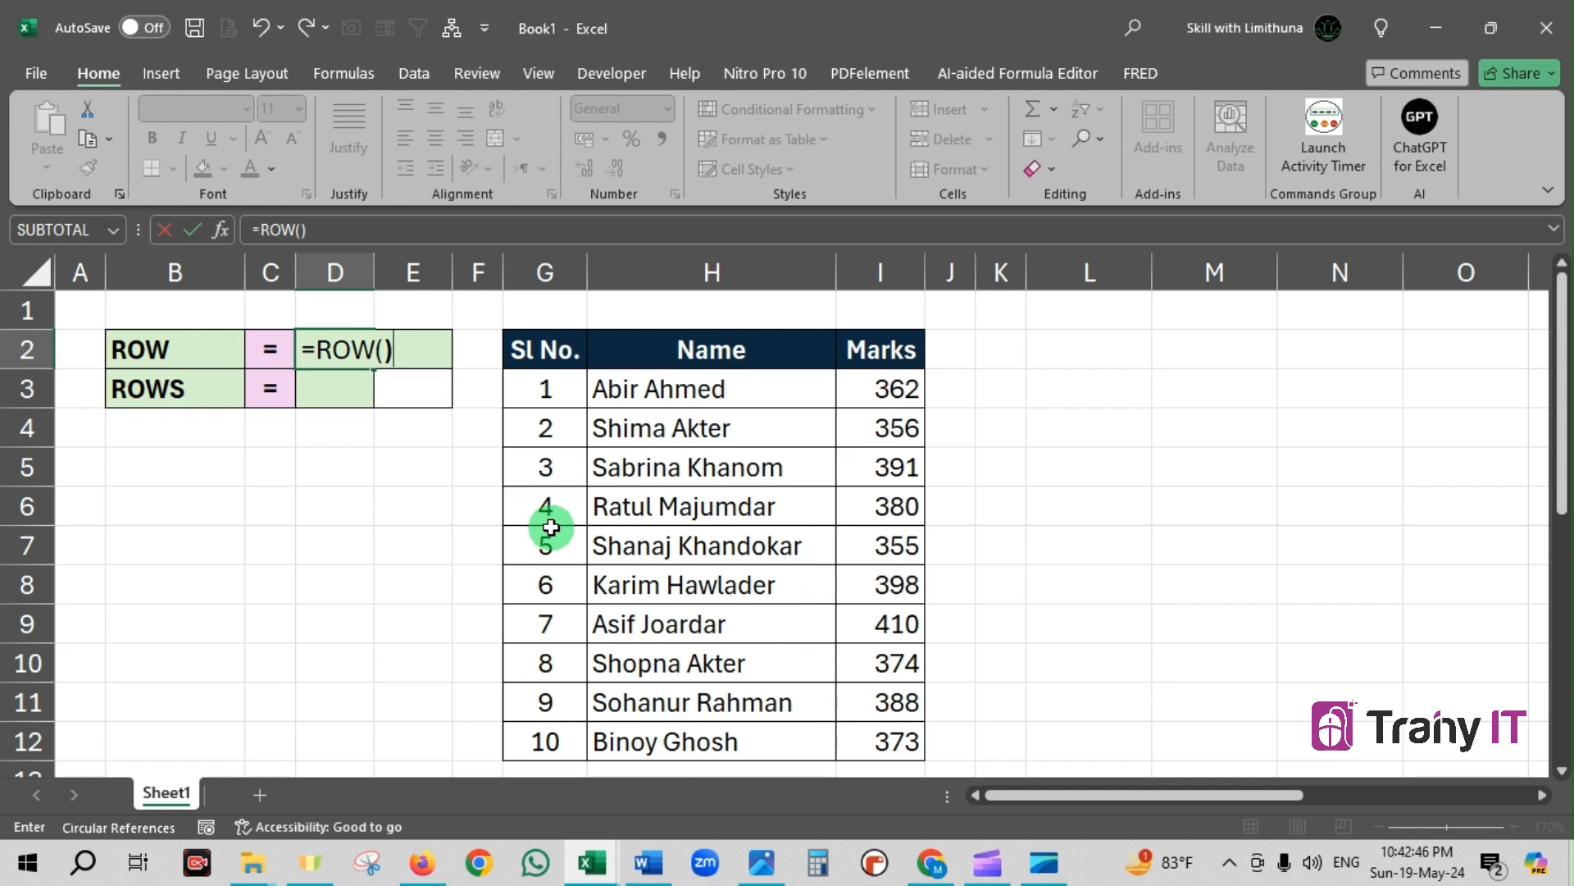
key(Return)
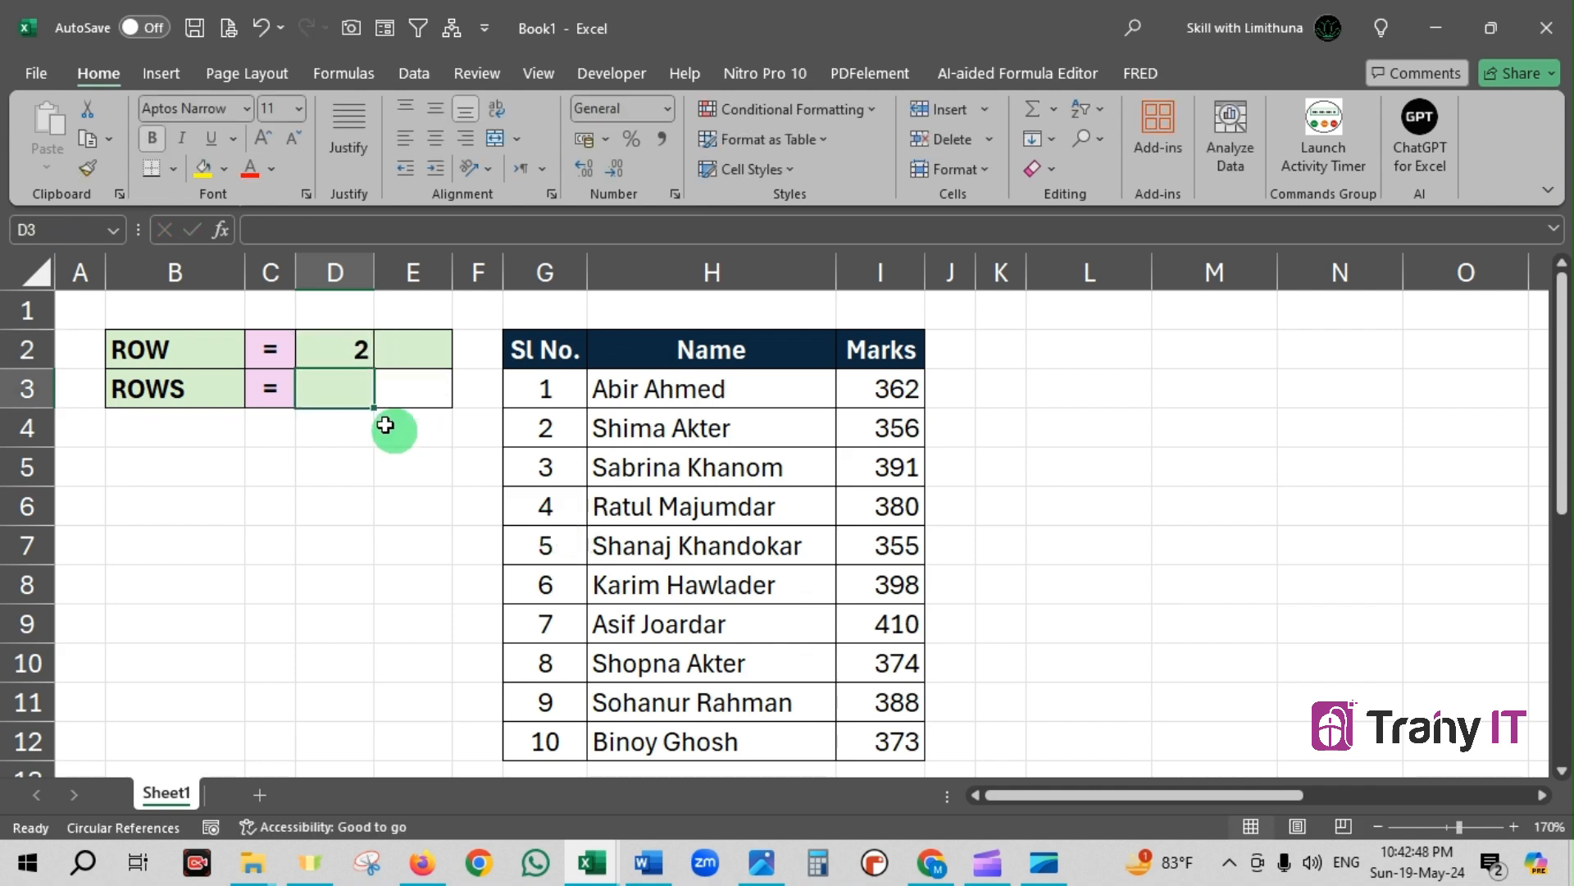
Select D2 and draw temporary arrows, one from the cell to row header 2 and one toward its result
click(335, 351)
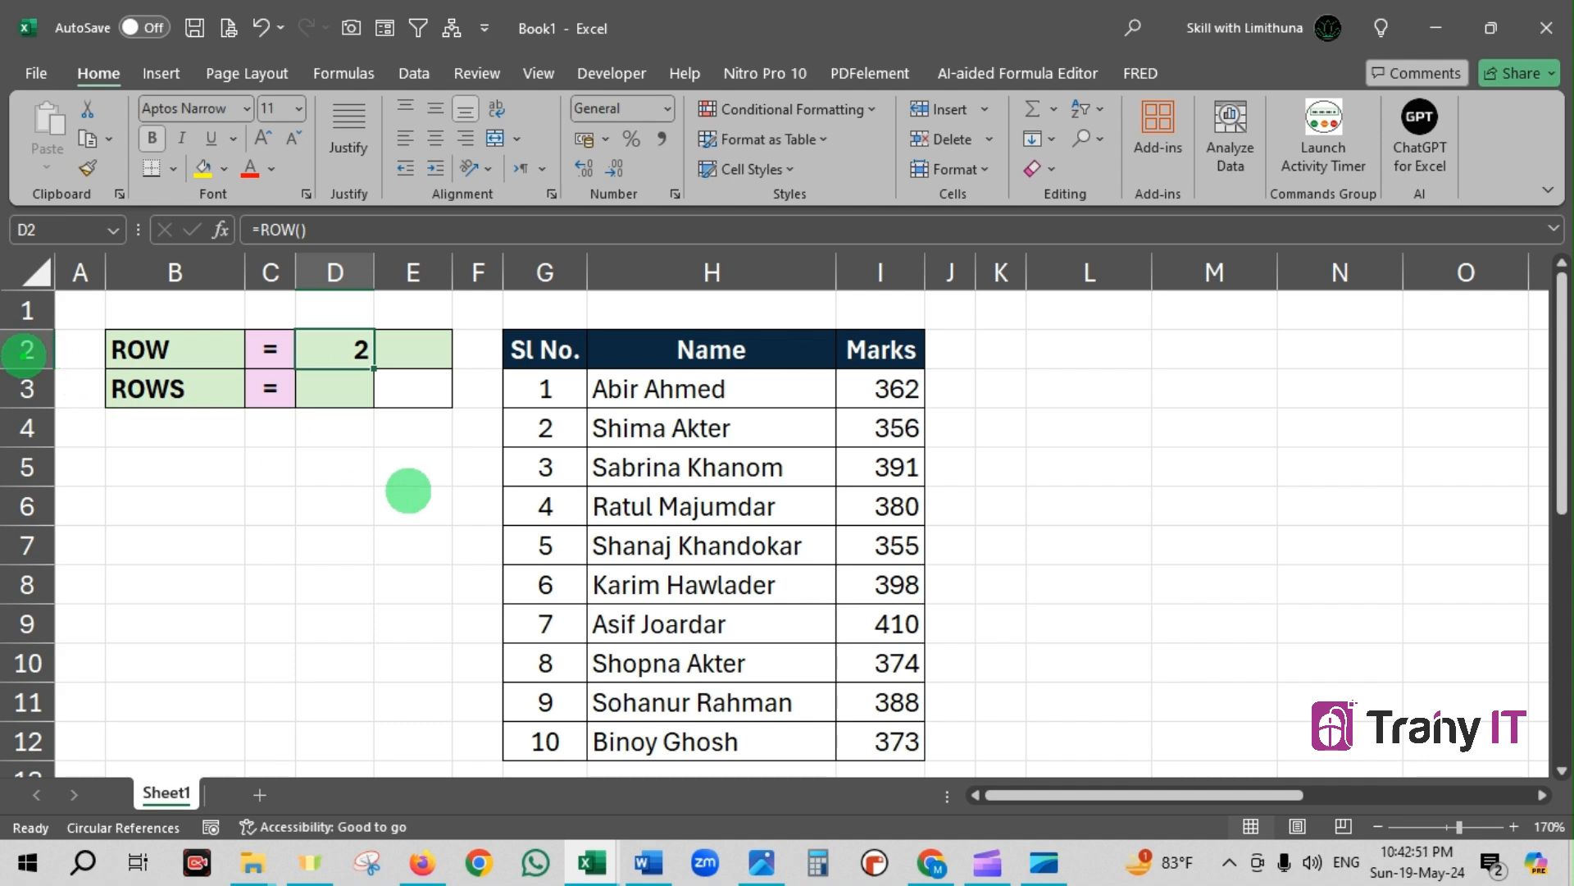
drag(56, 352, 343, 352)
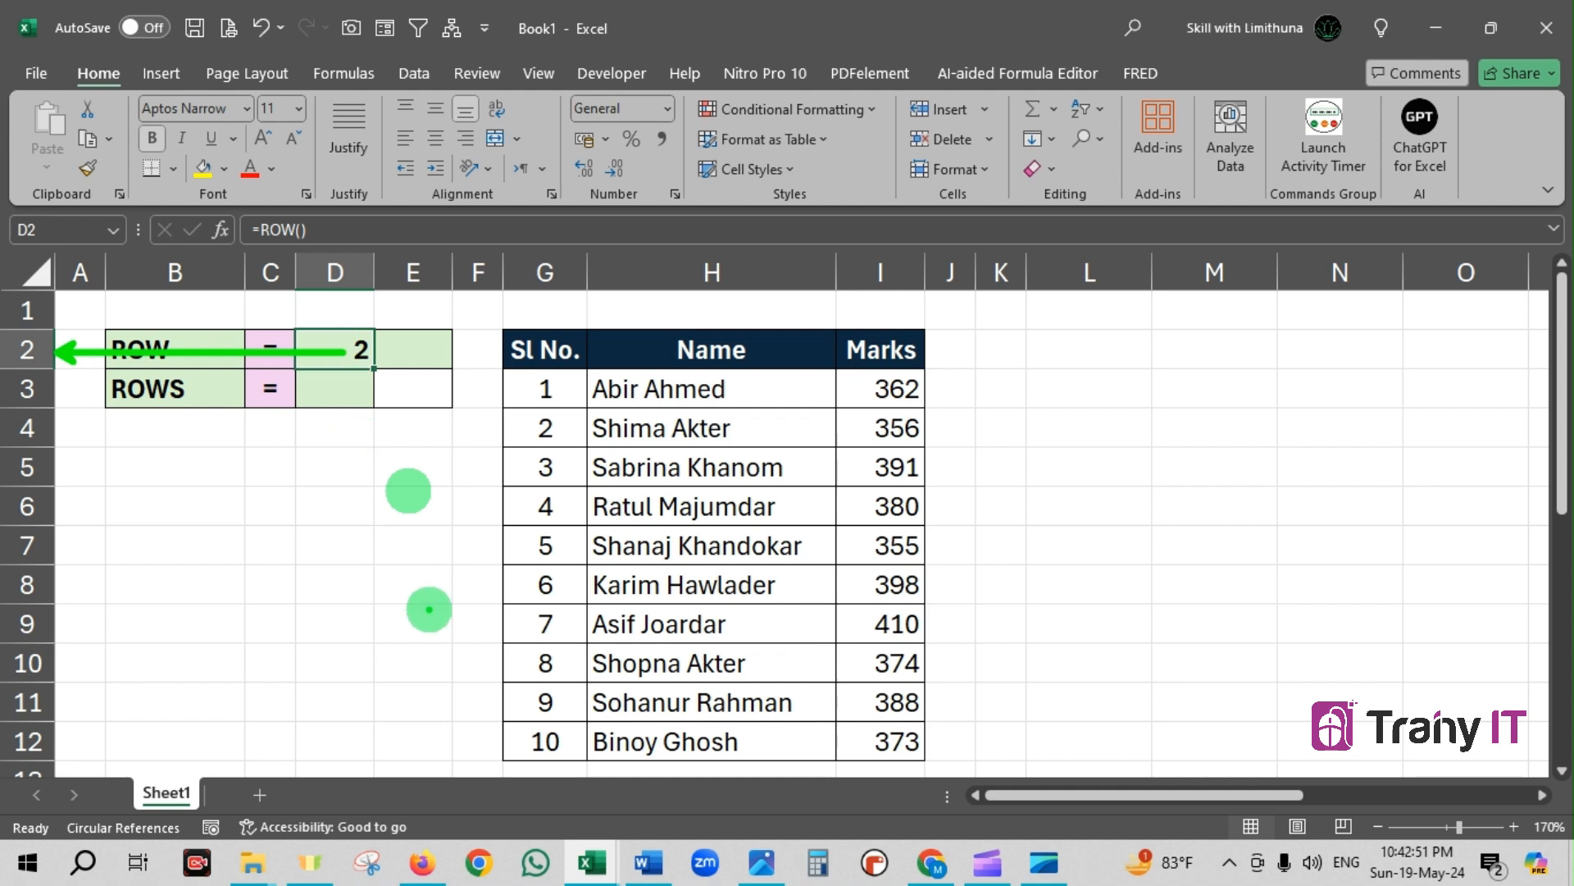
mouse_move(351, 367)
mouse_down()
mouse_move(275, 430)
mouse_move(254, 473)
mouse_up()
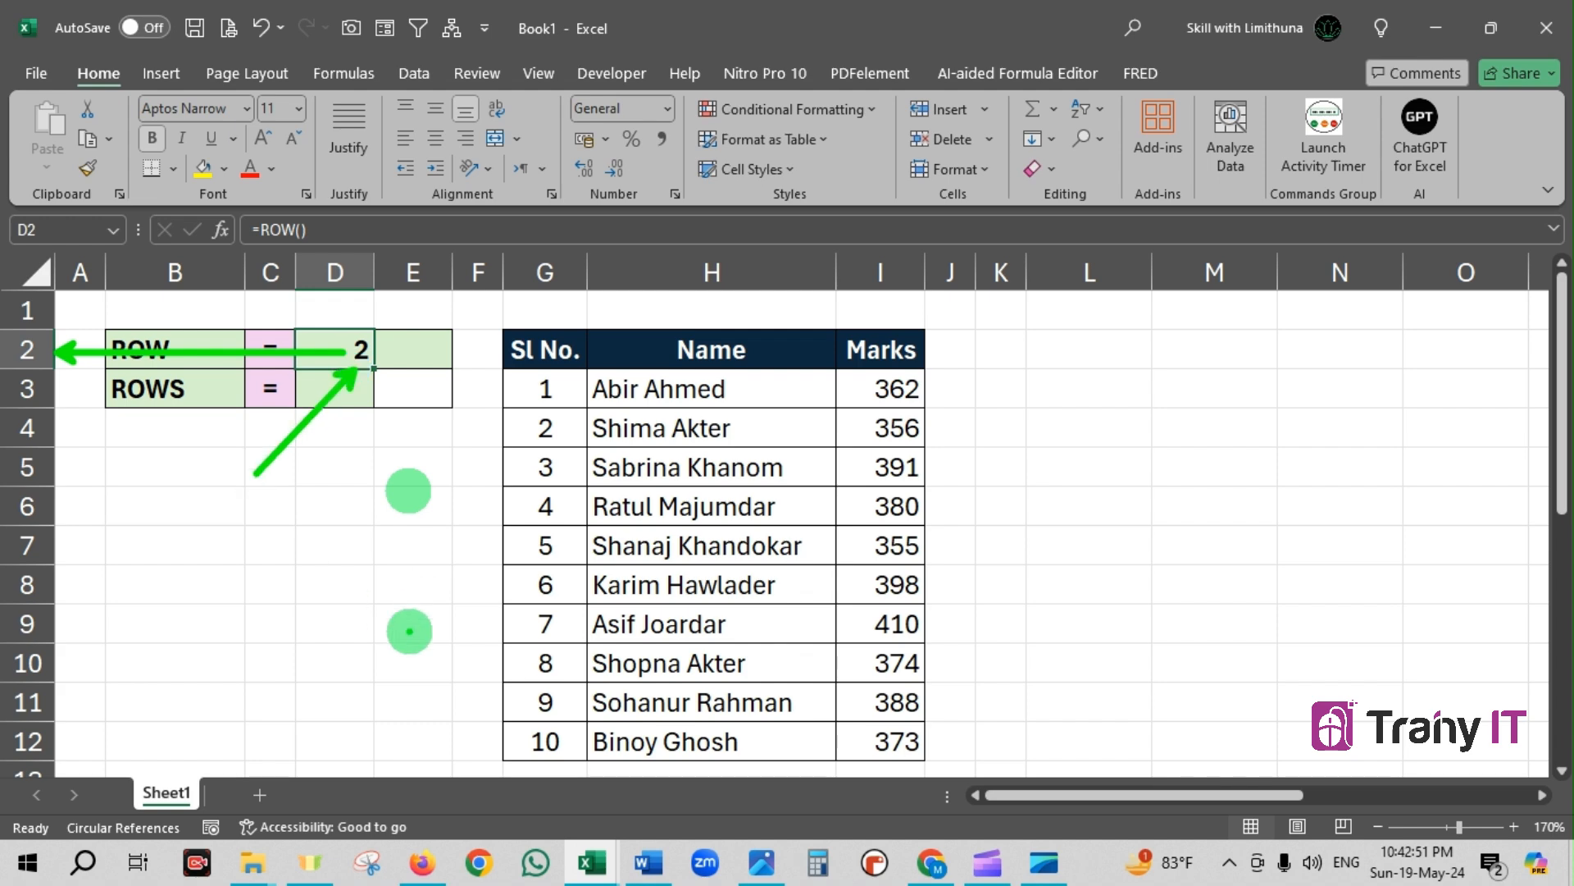
key(Escape)
Enter the formula =ROW(A1) in cell E2 and select that cell to show its formula
click(416, 356)
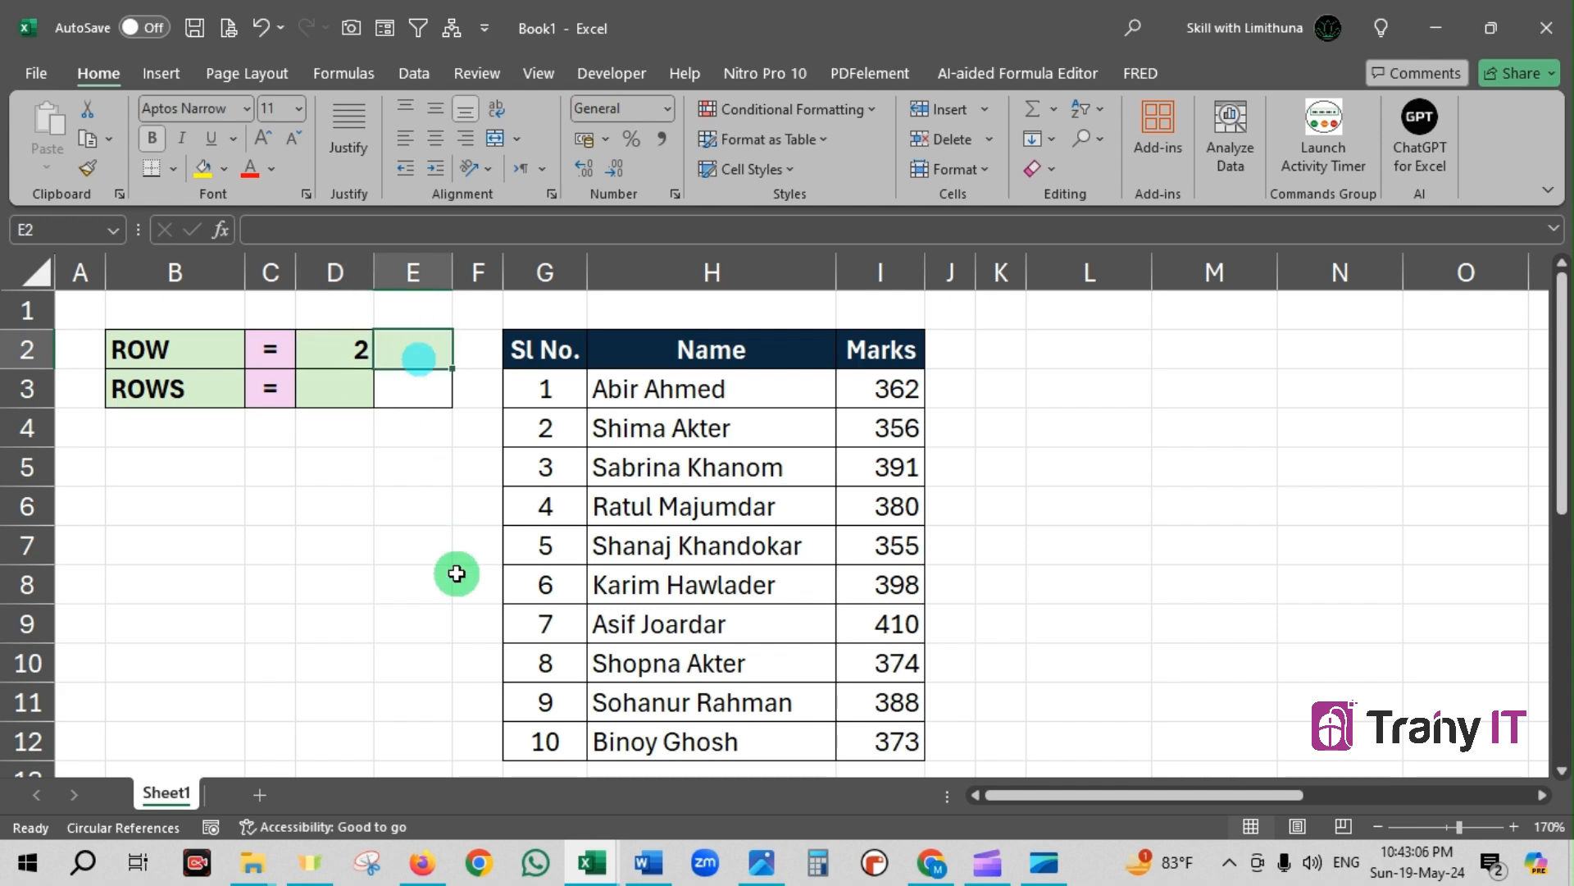
text(=row)
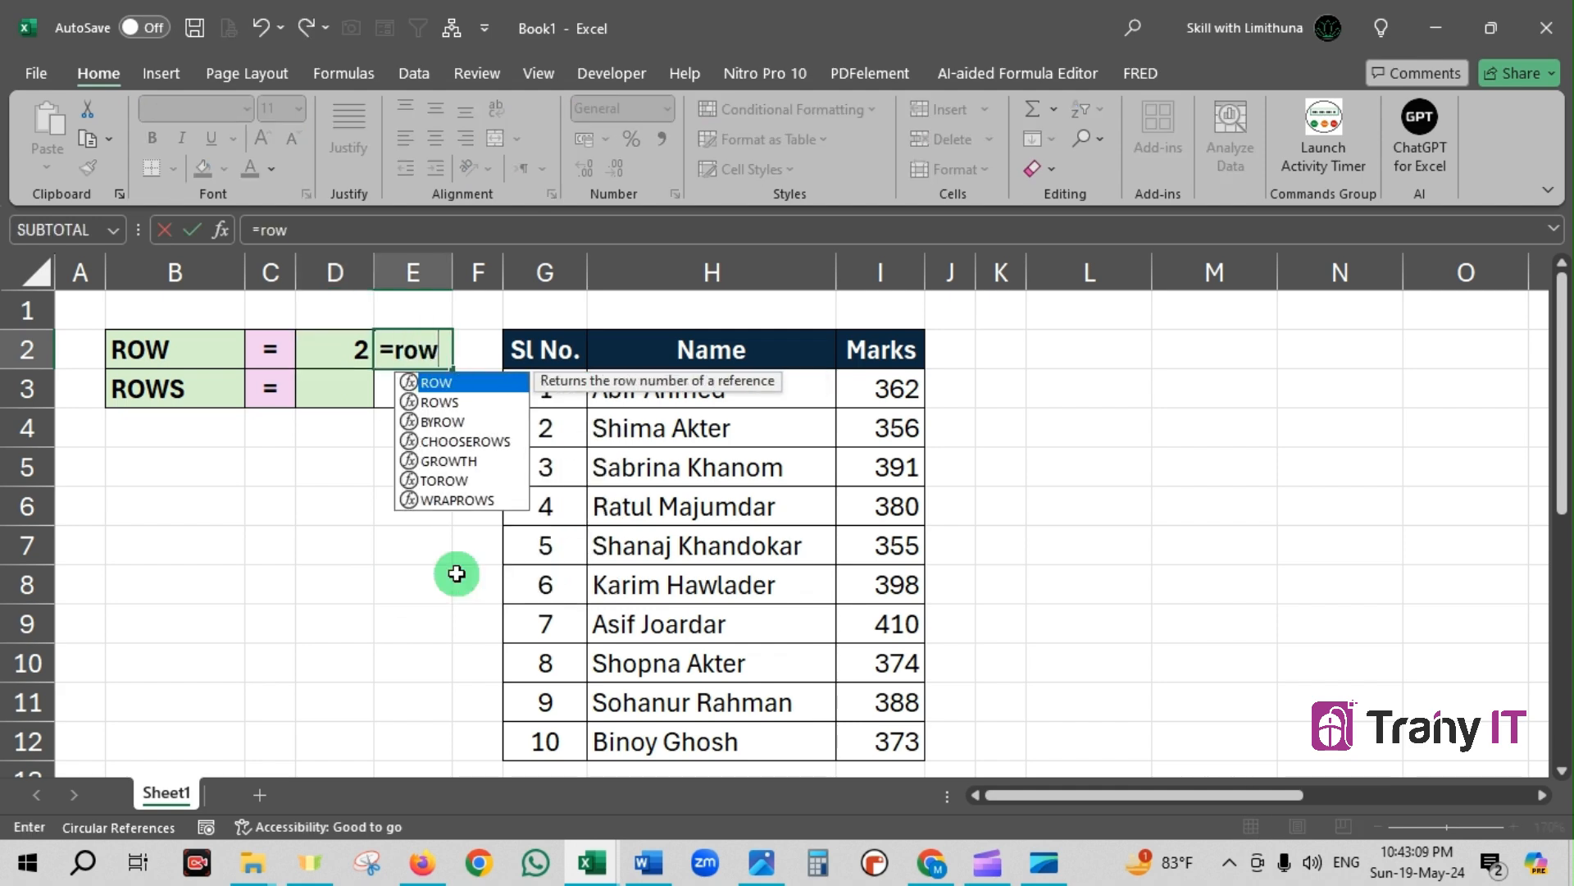
key(Tab)
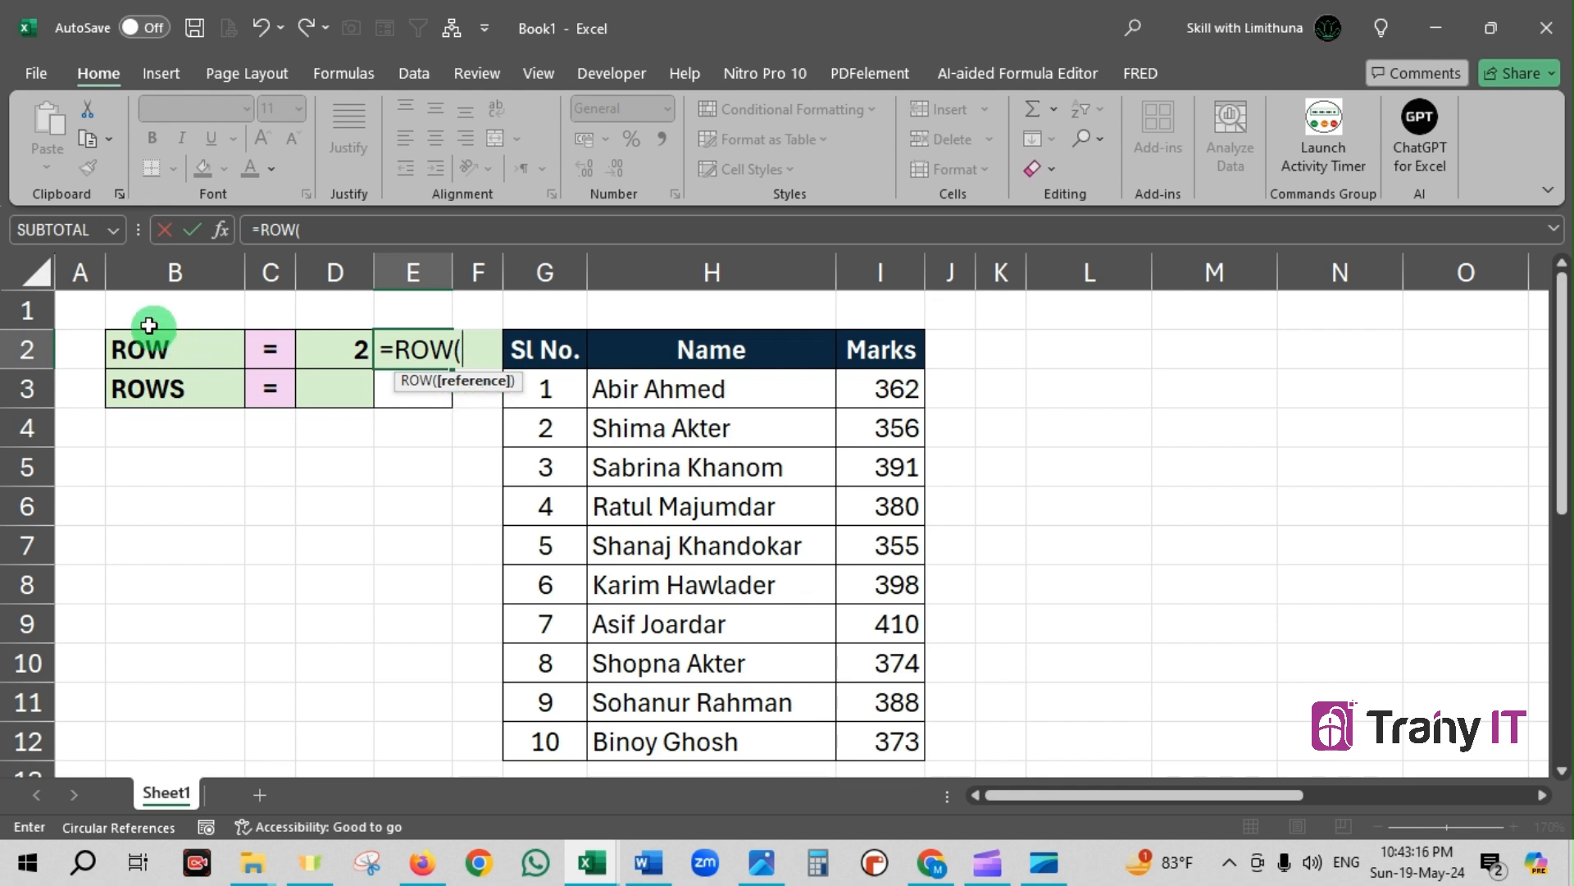
click(84, 312)
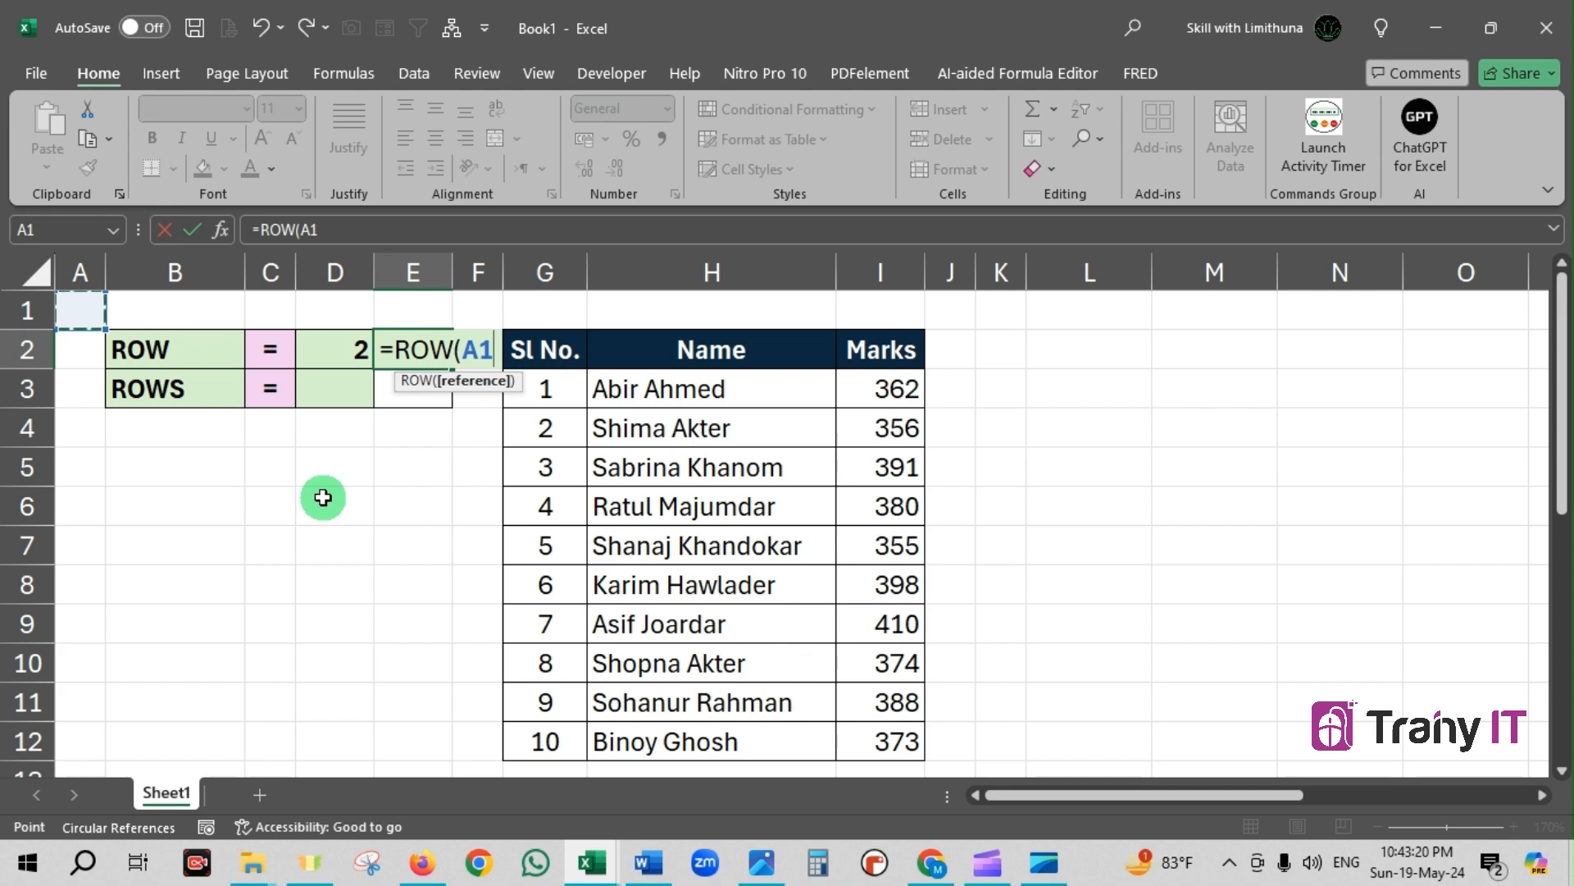
text())
key(Return)
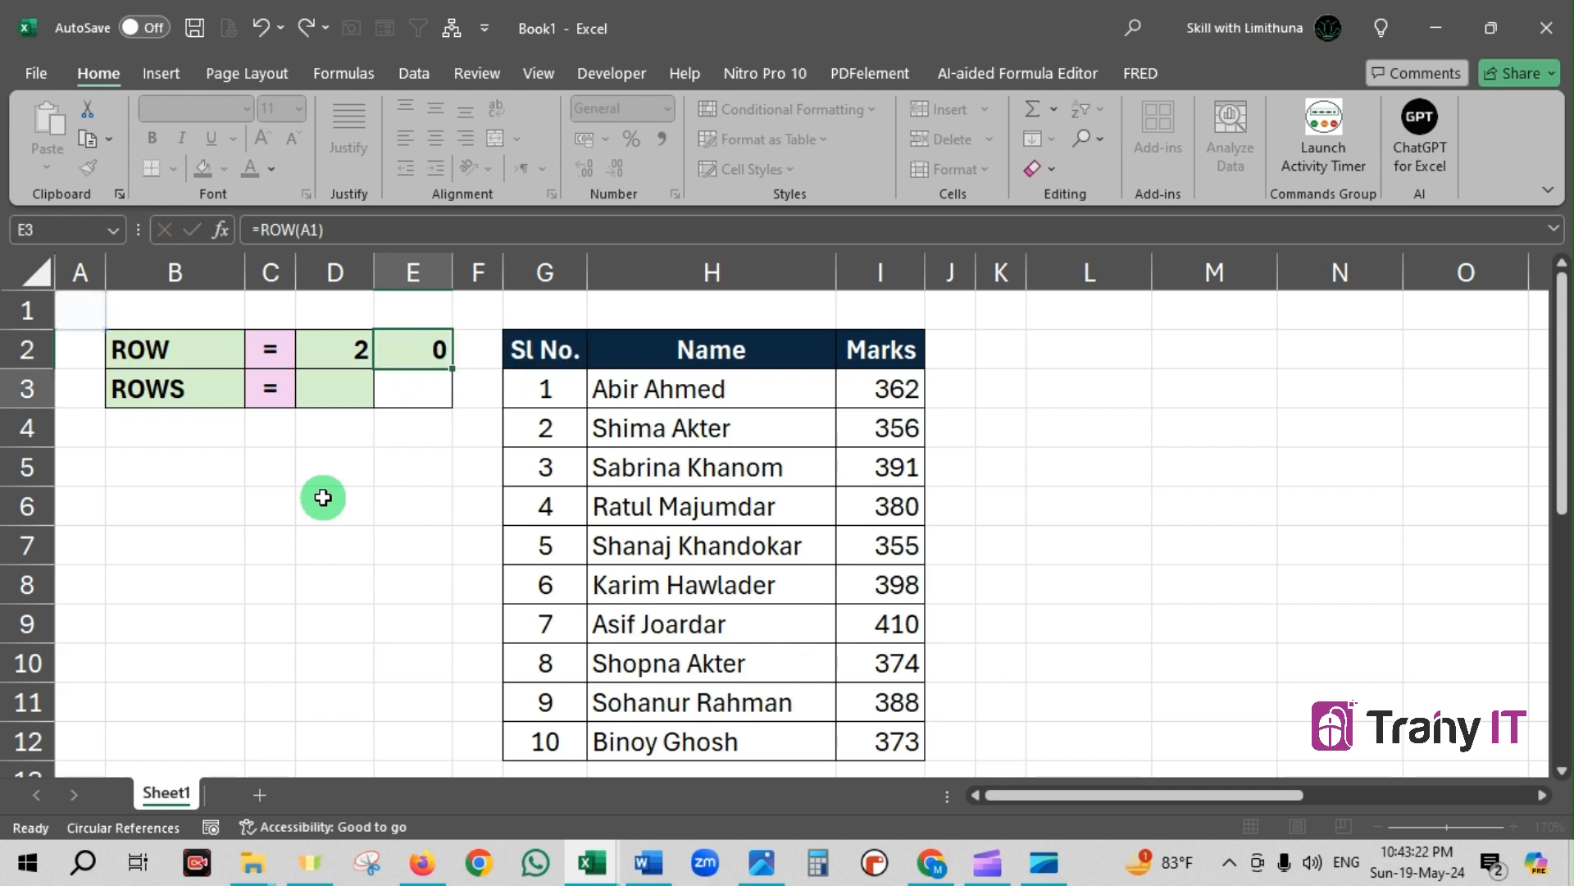
click(427, 351)
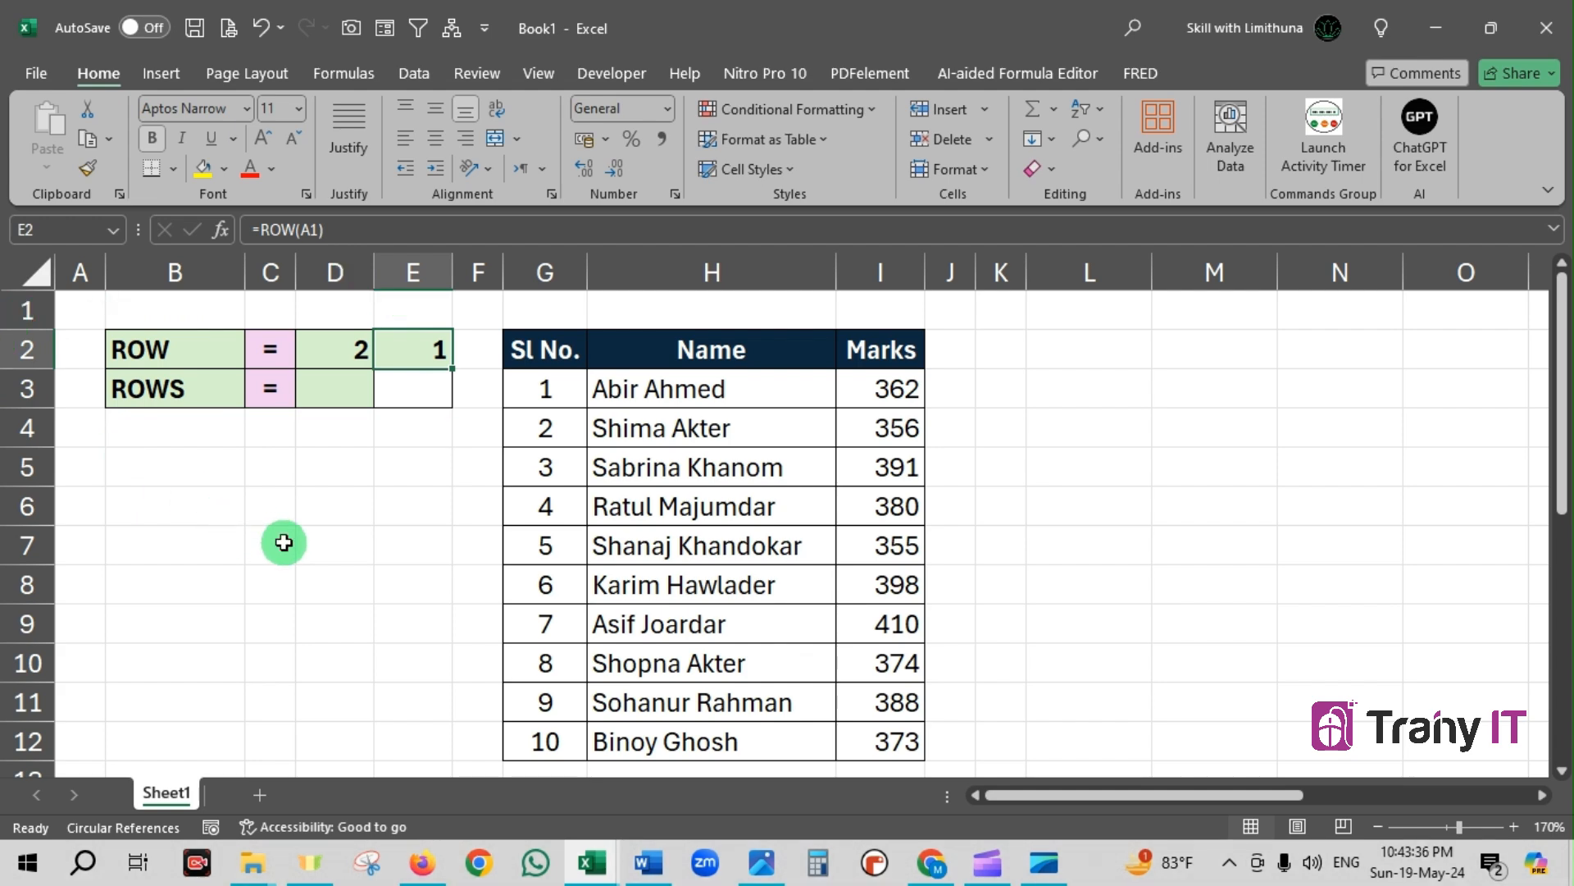
Enter the formula =ROW(B9) in cell B5
click(207, 472)
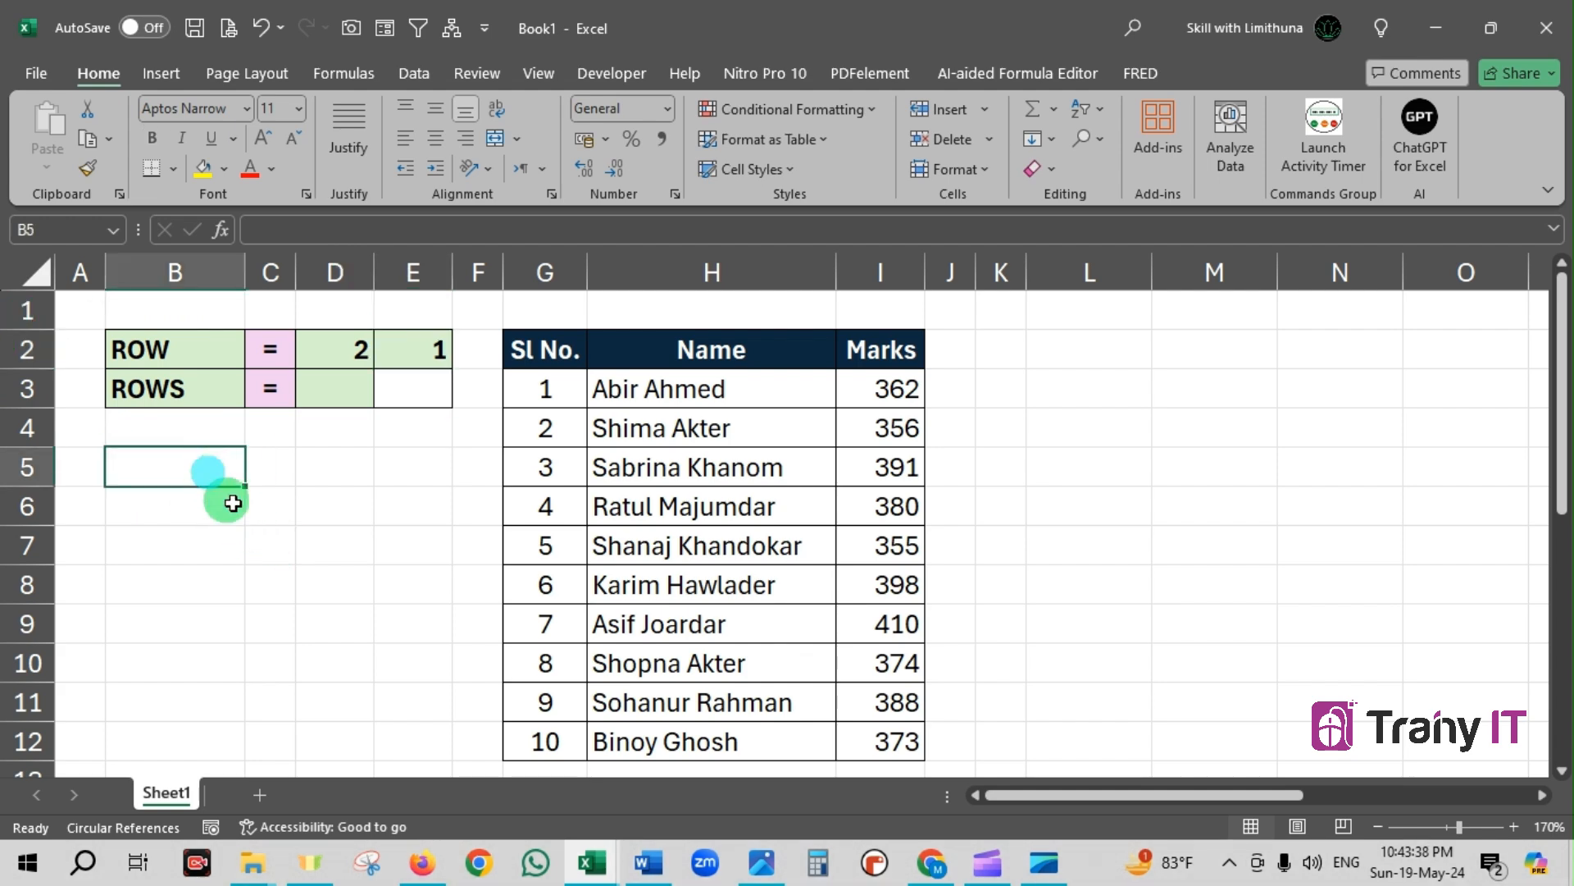
text(=r)
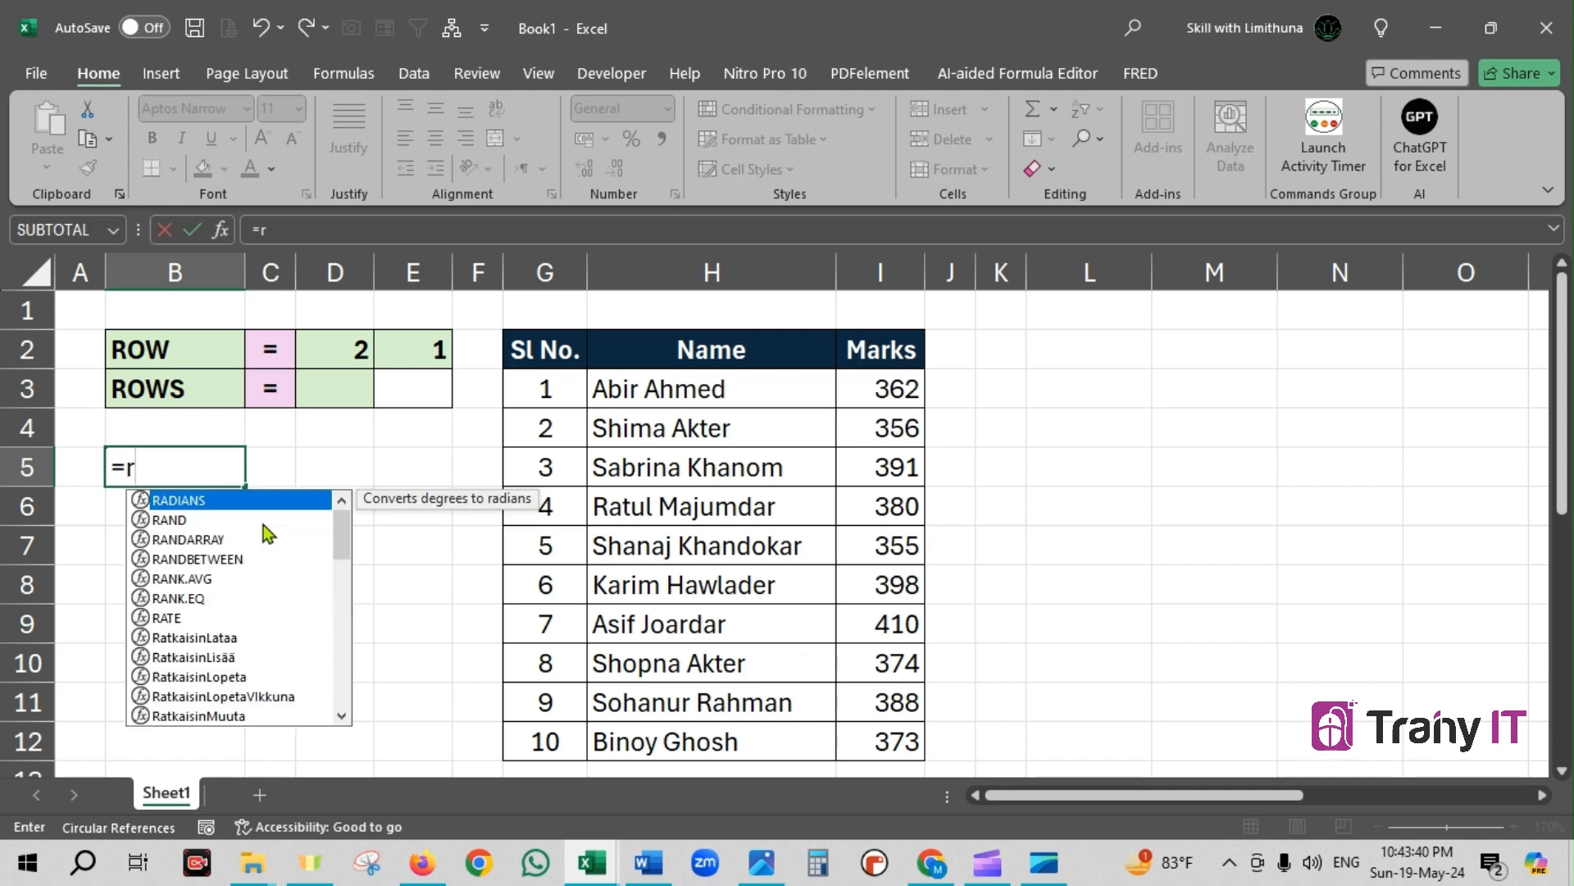
text(ow)
key(Tab)
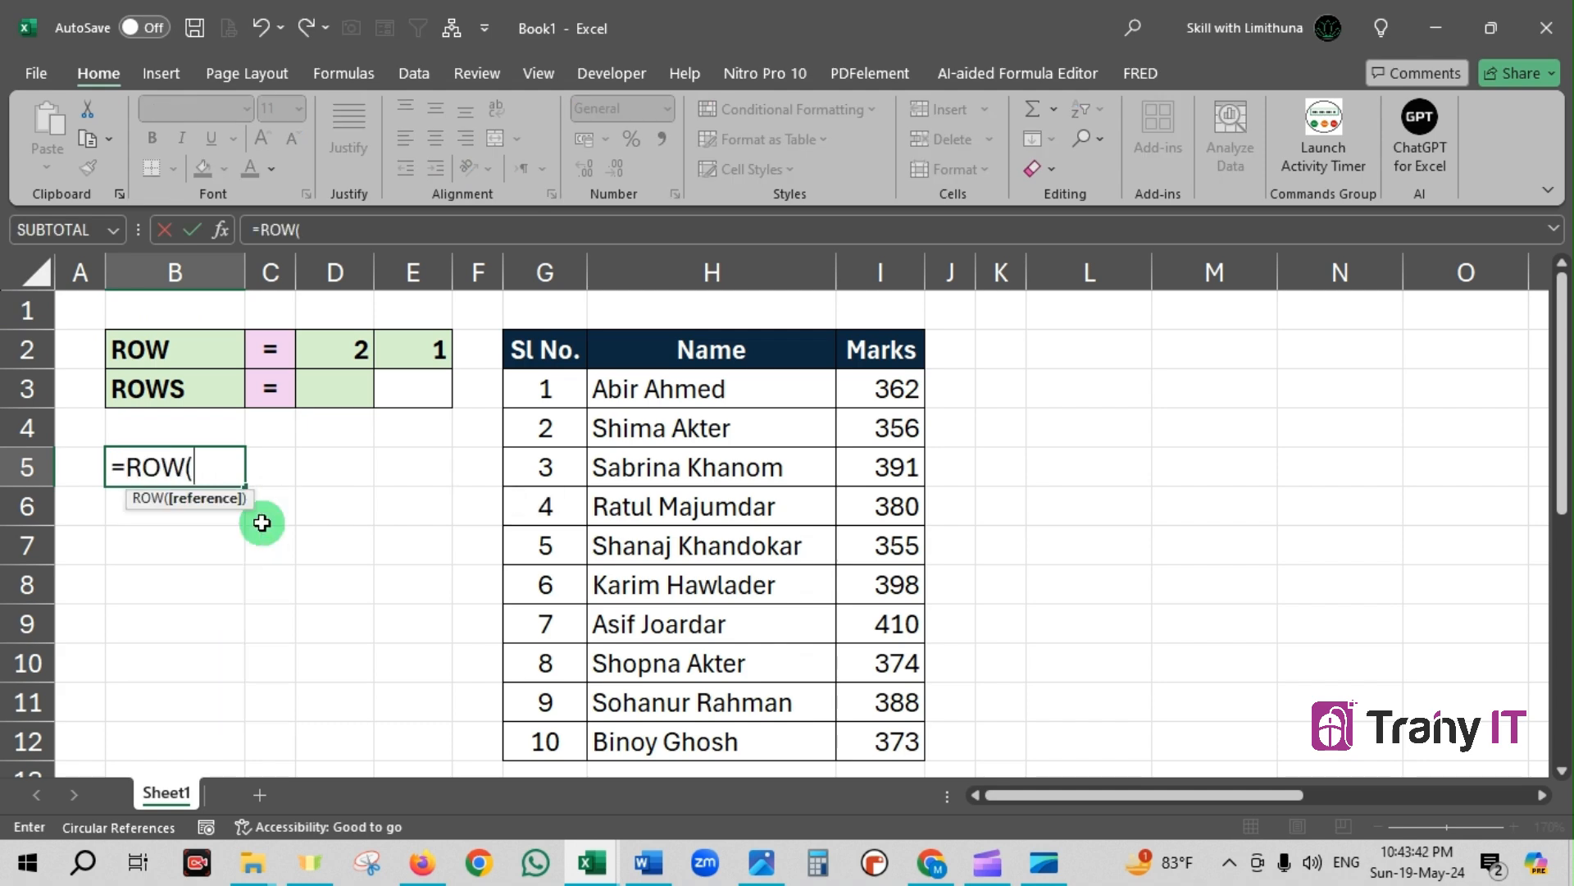
click(167, 628)
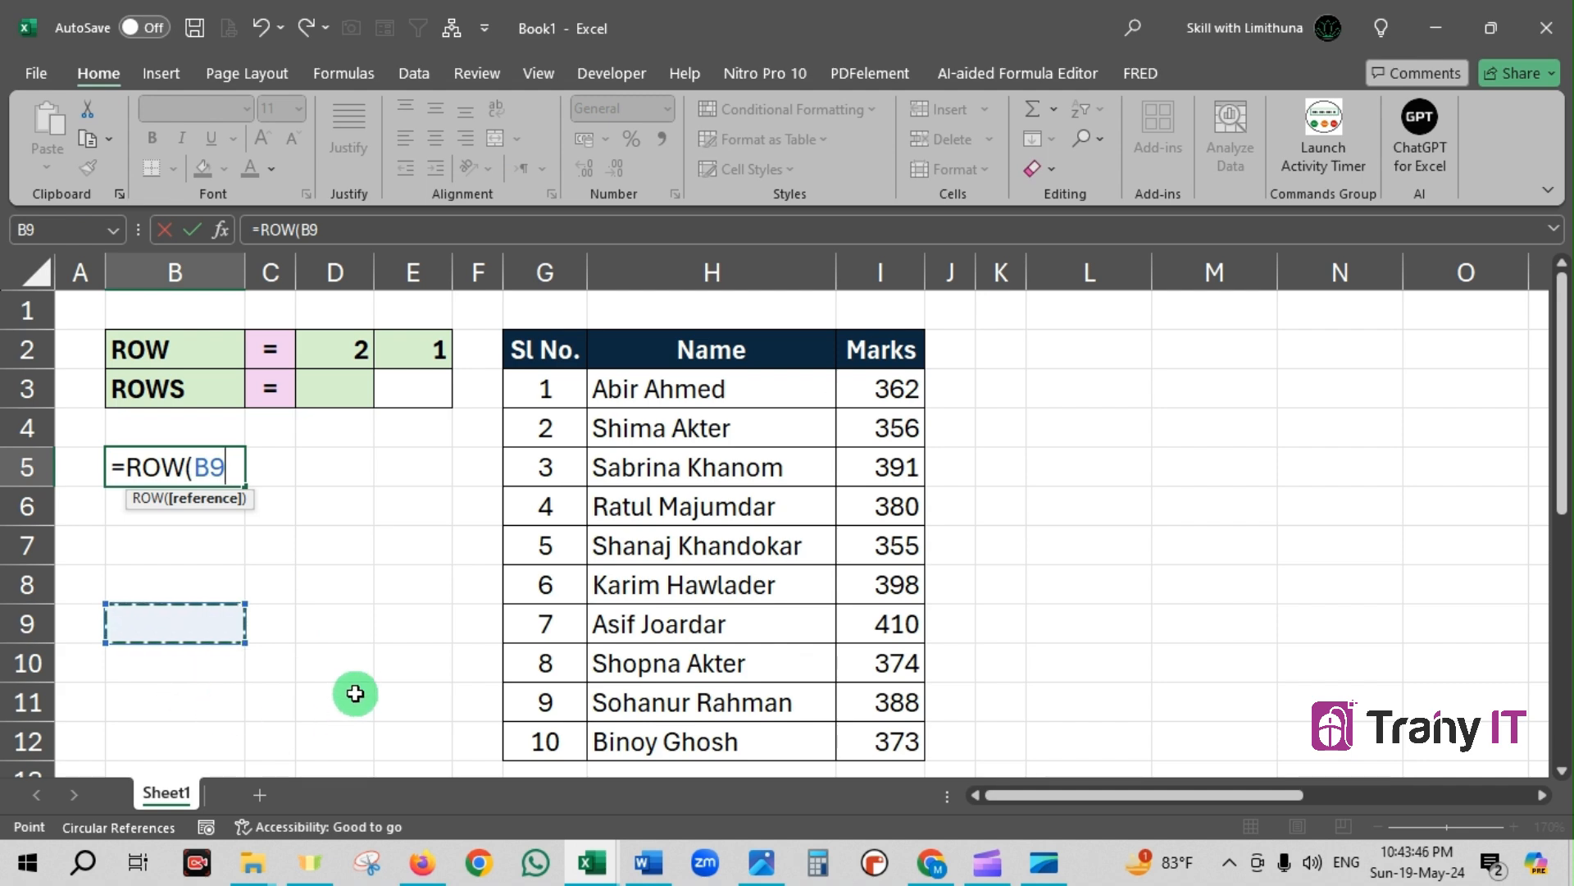
text())
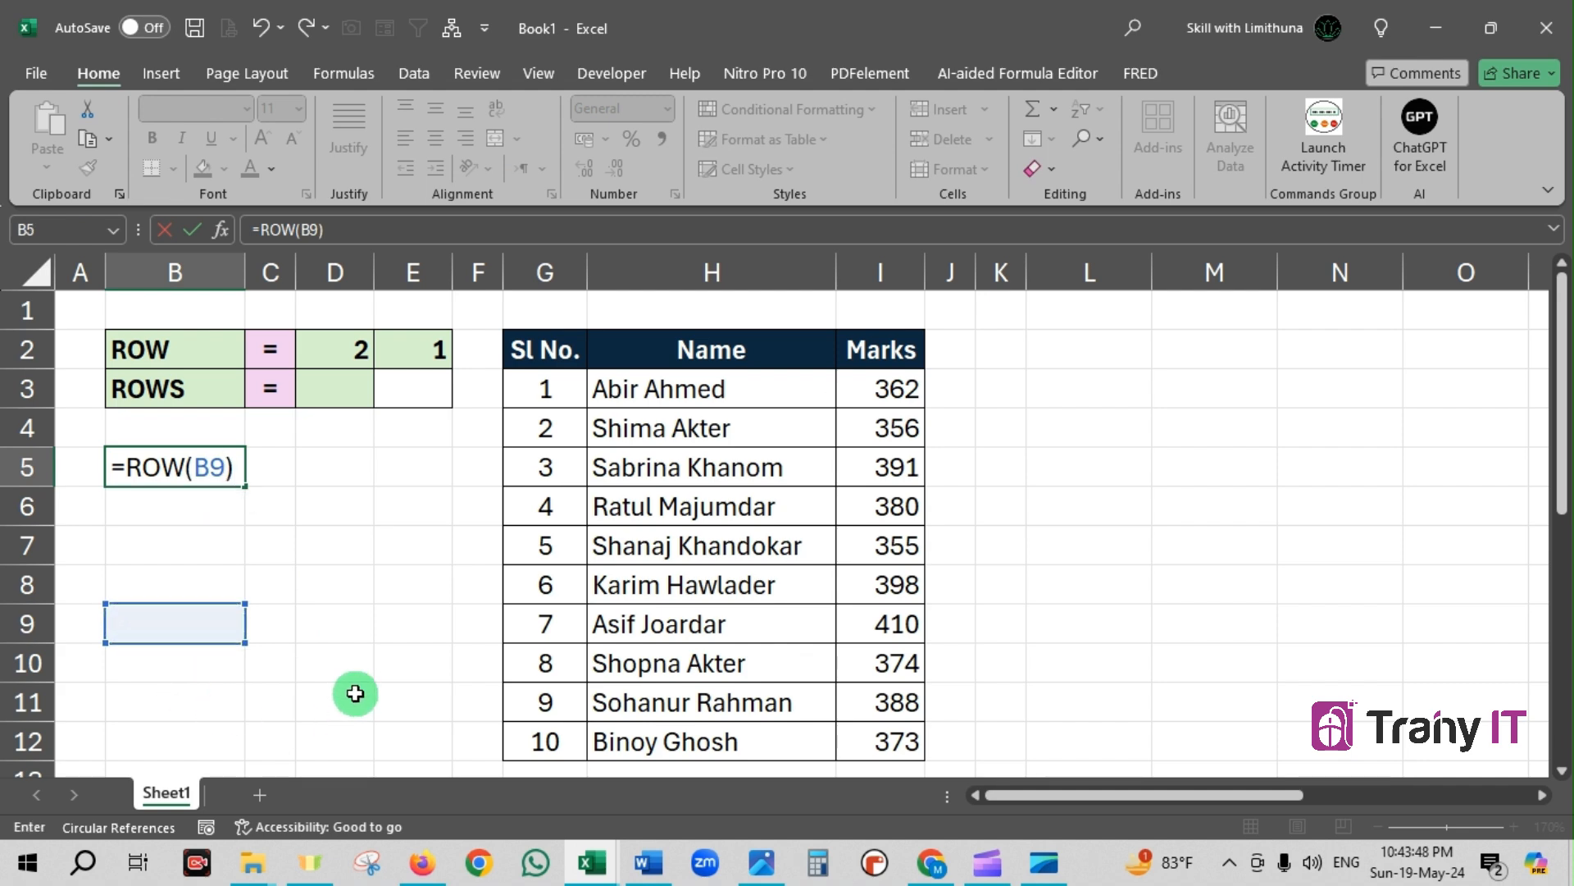
key(Return)
Examine the formula in B5 and the cell it references, B9, leaving the formula as =ROW(B9)
click(230, 467)
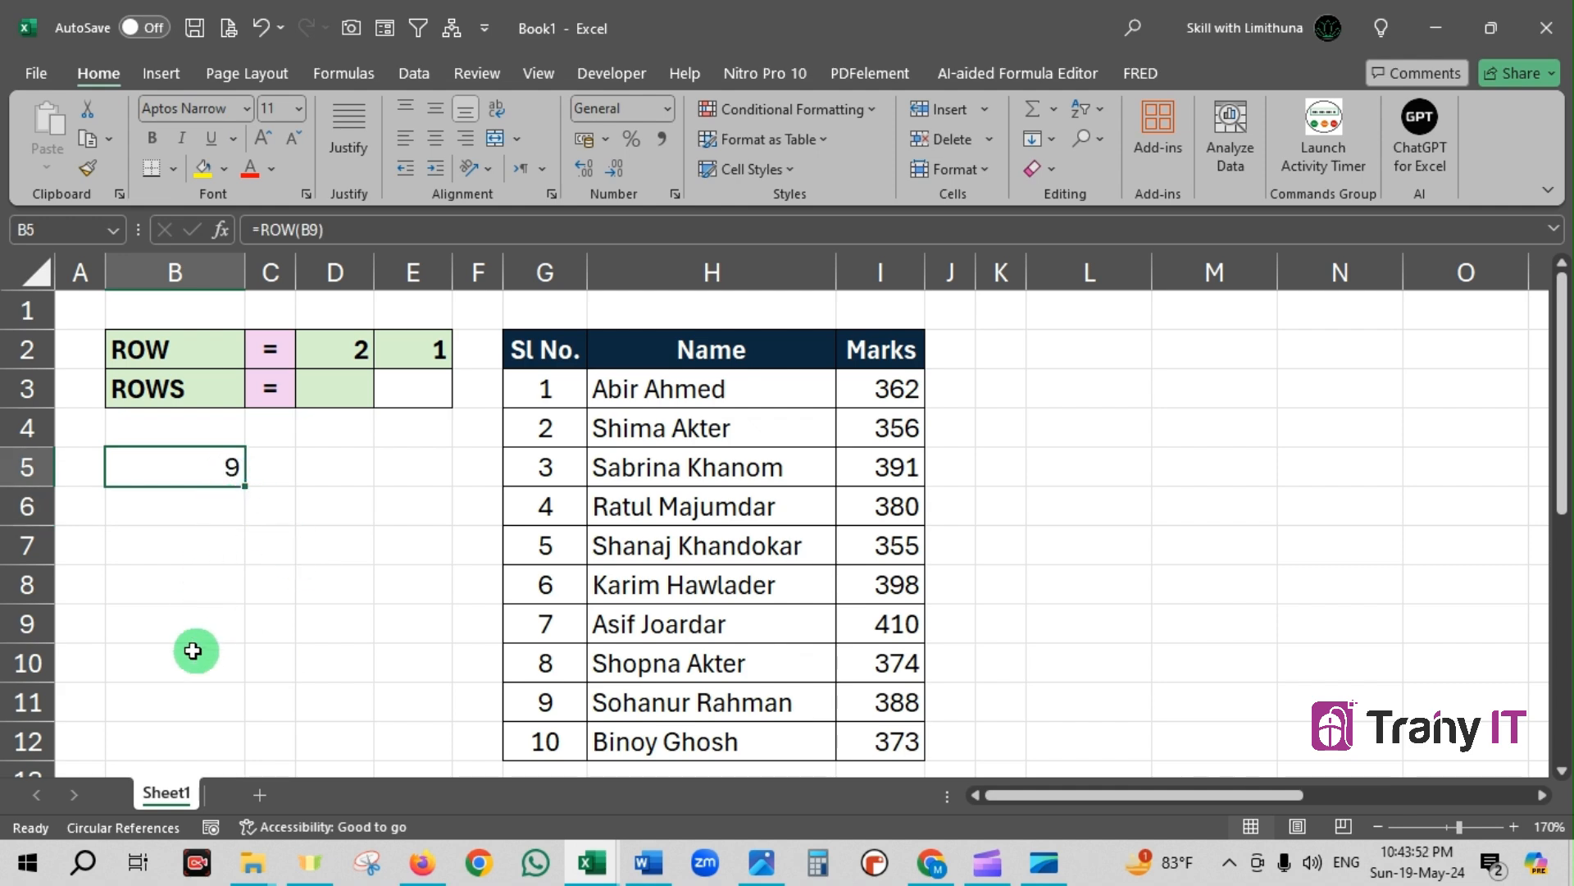
click(163, 611)
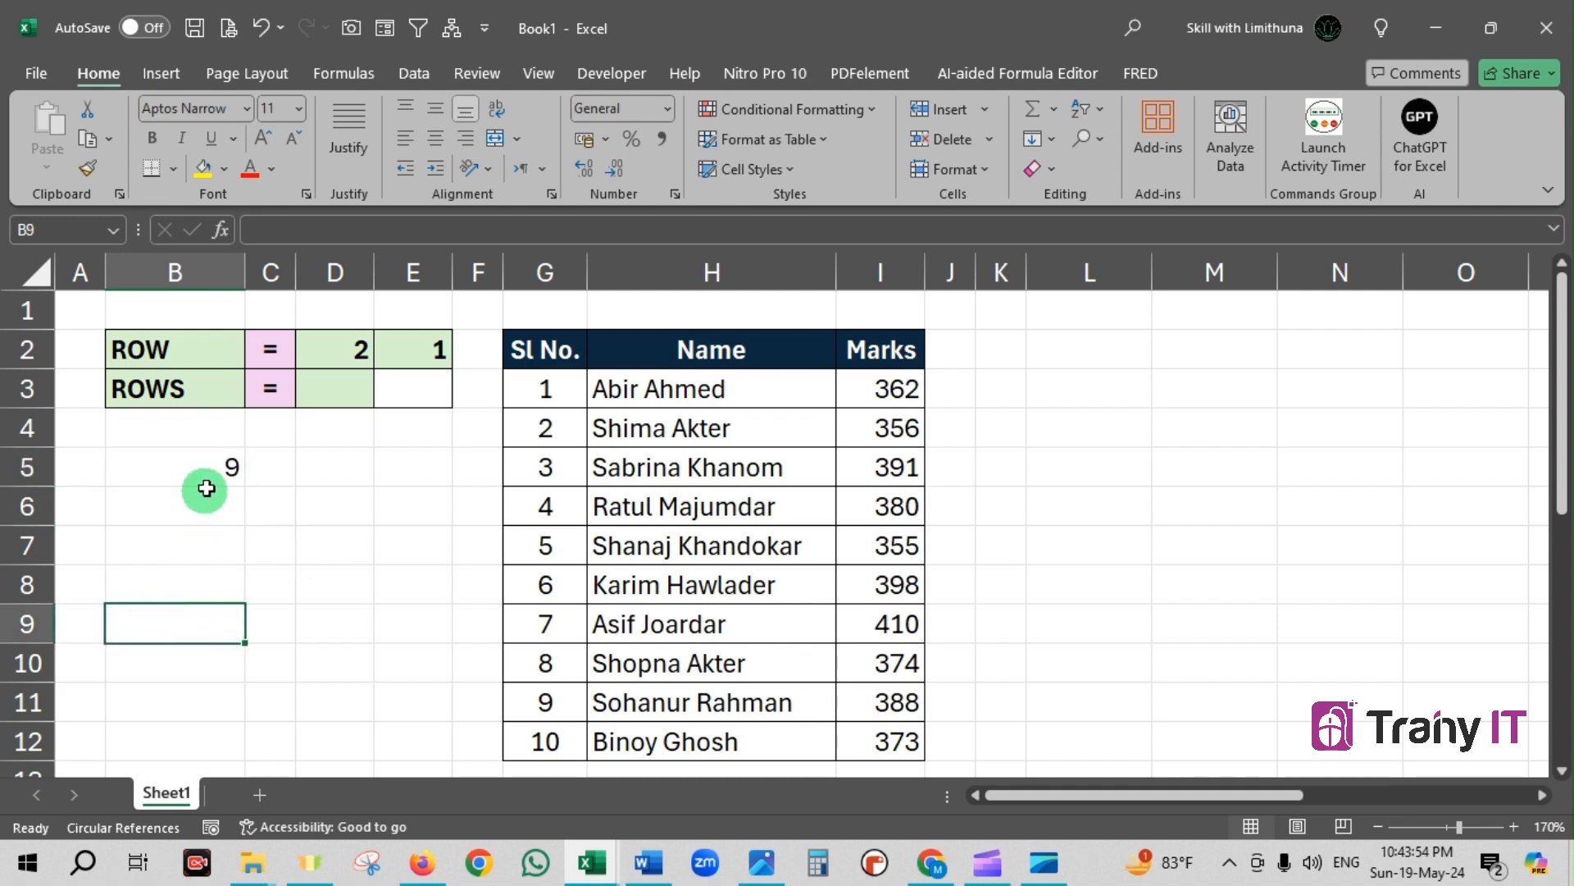
double_click(214, 461)
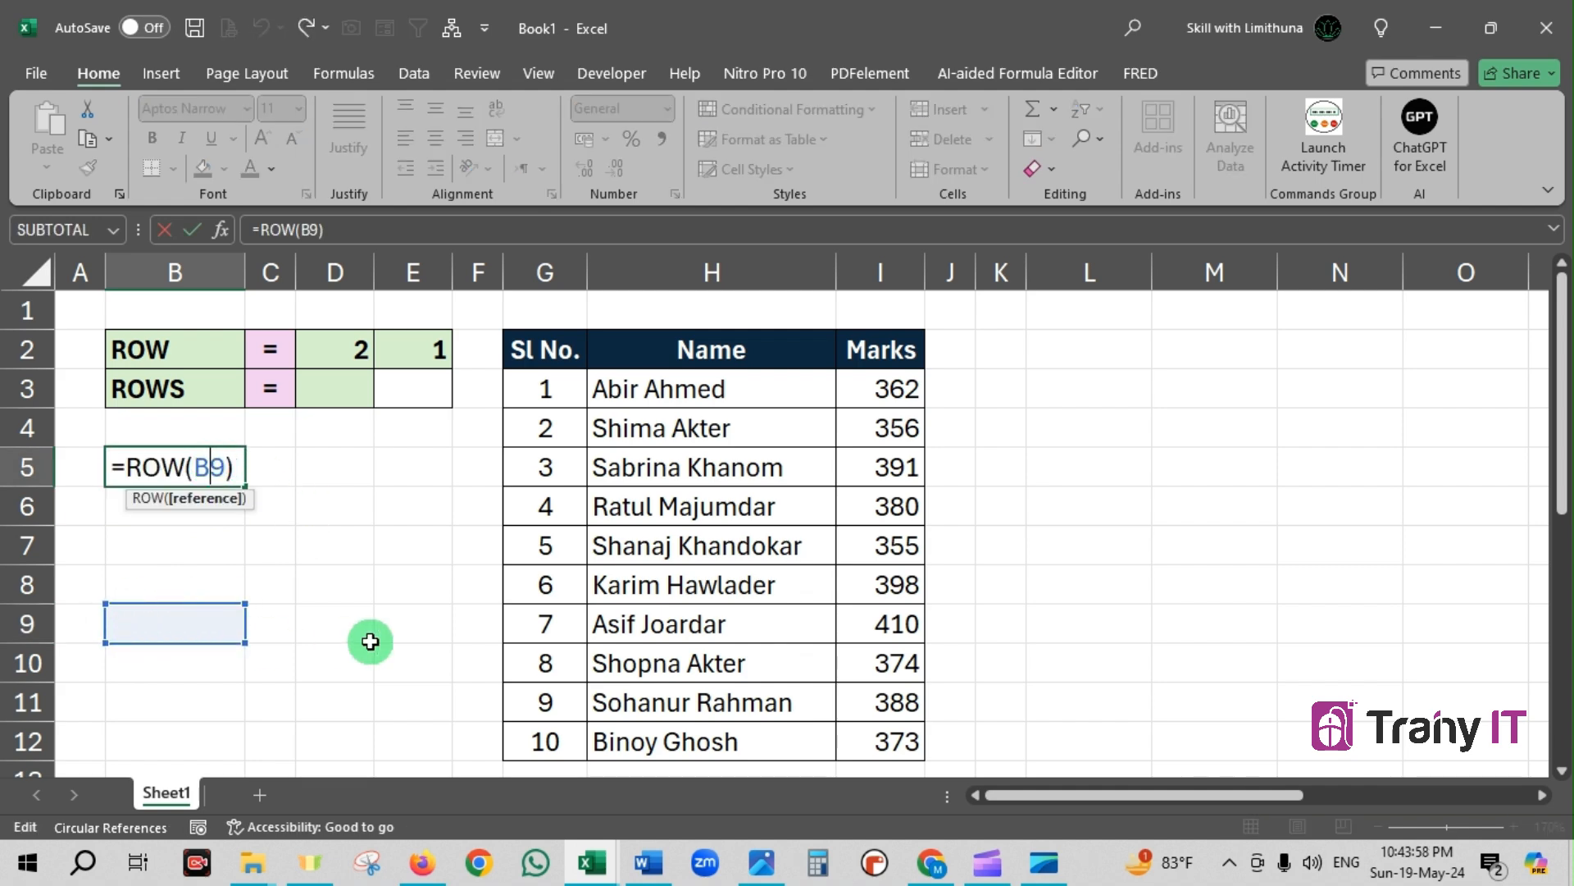
text(`)
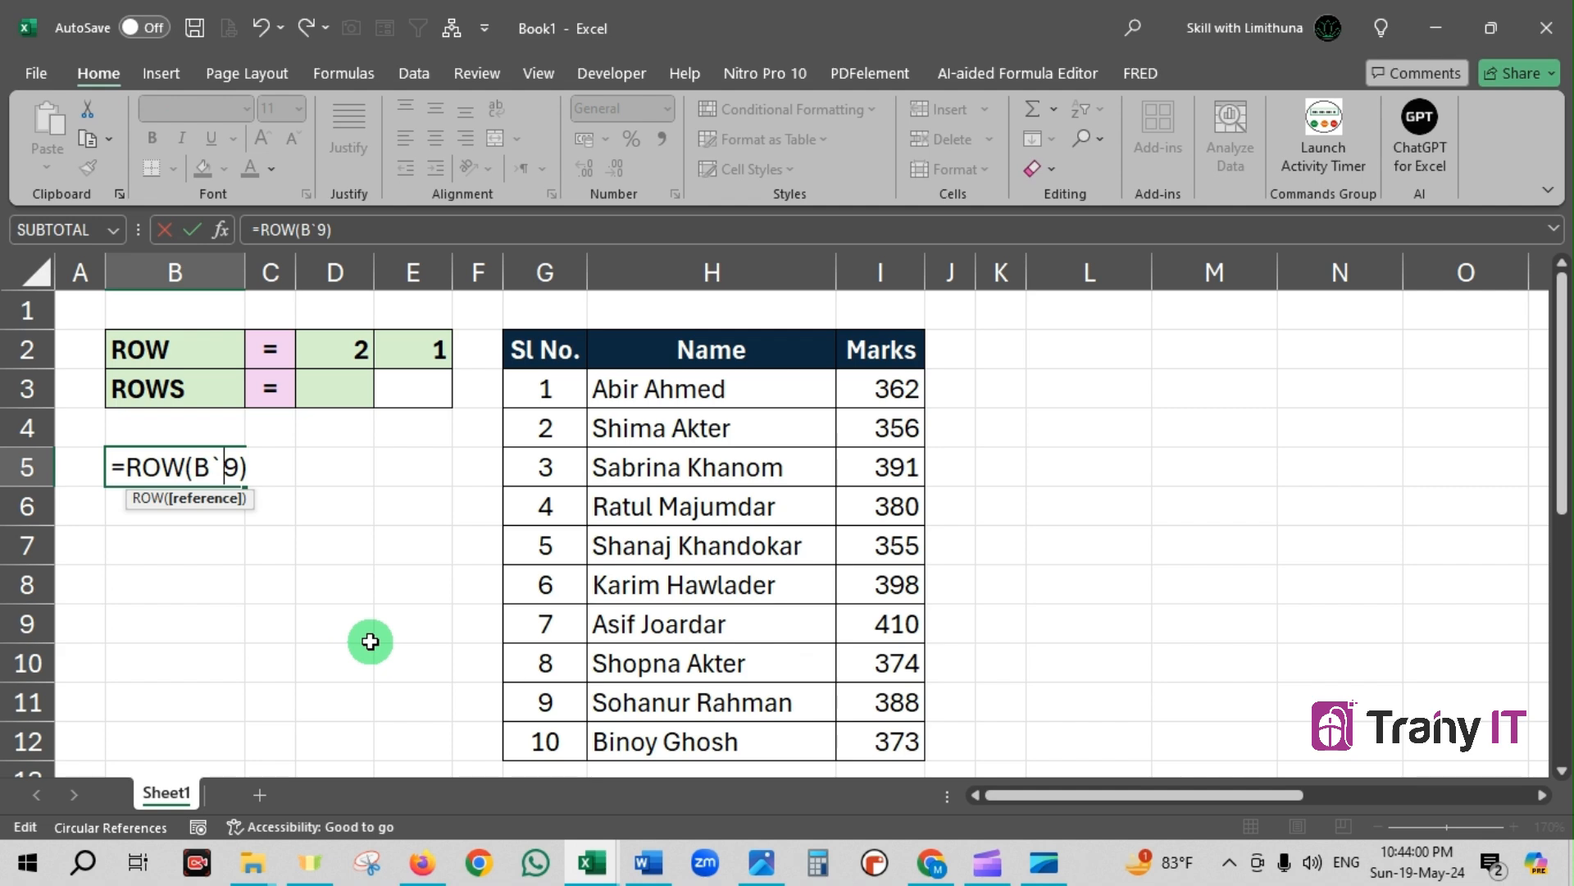
key(BackSpace)
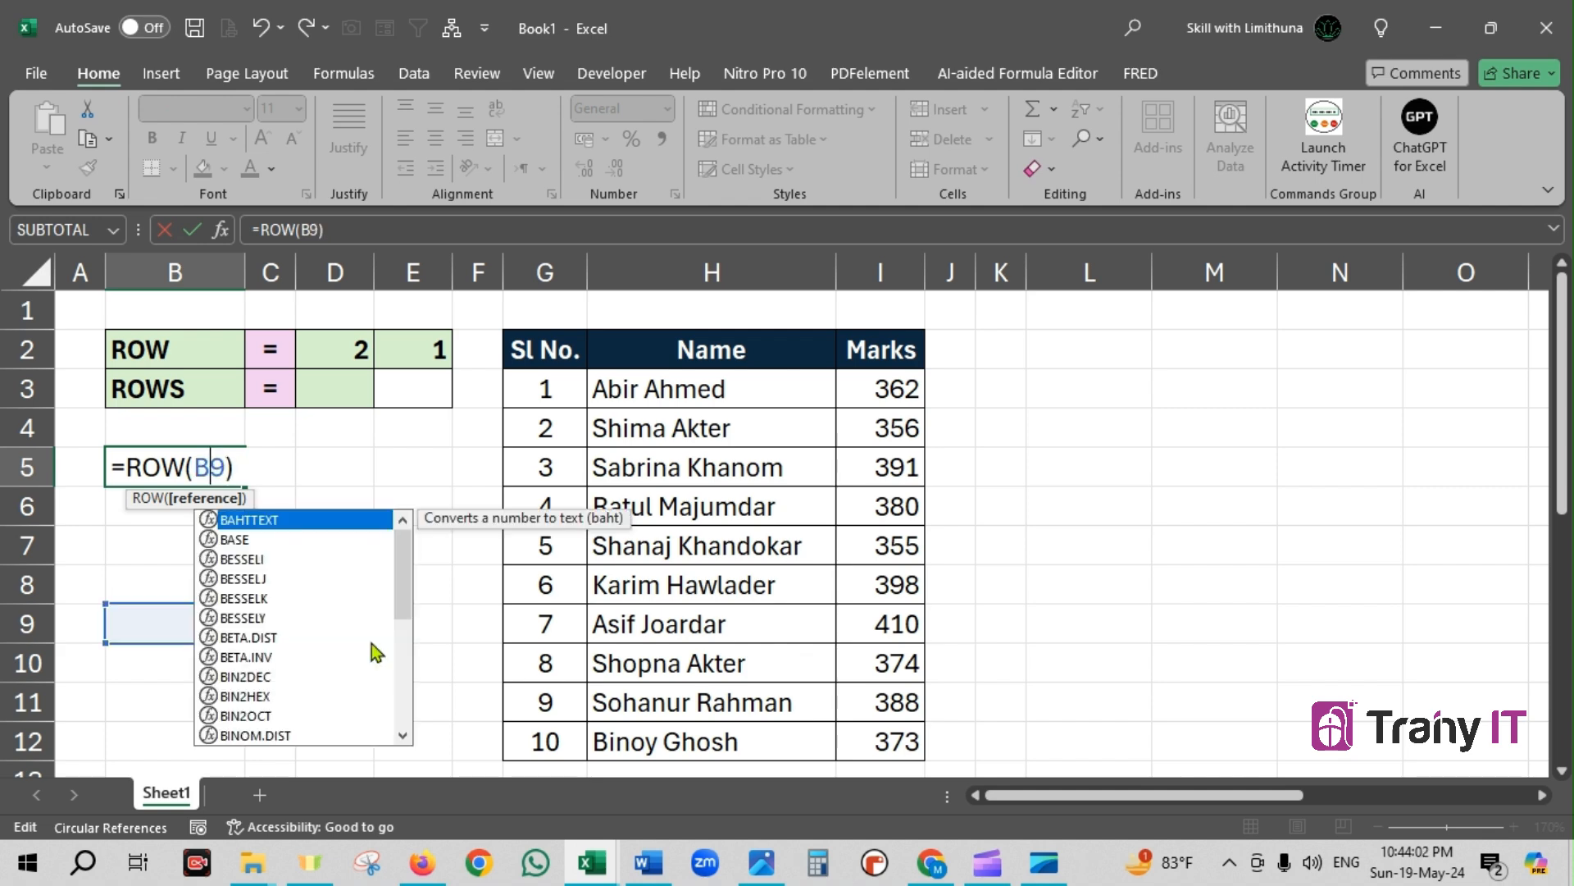
key(Return)
click(383, 520)
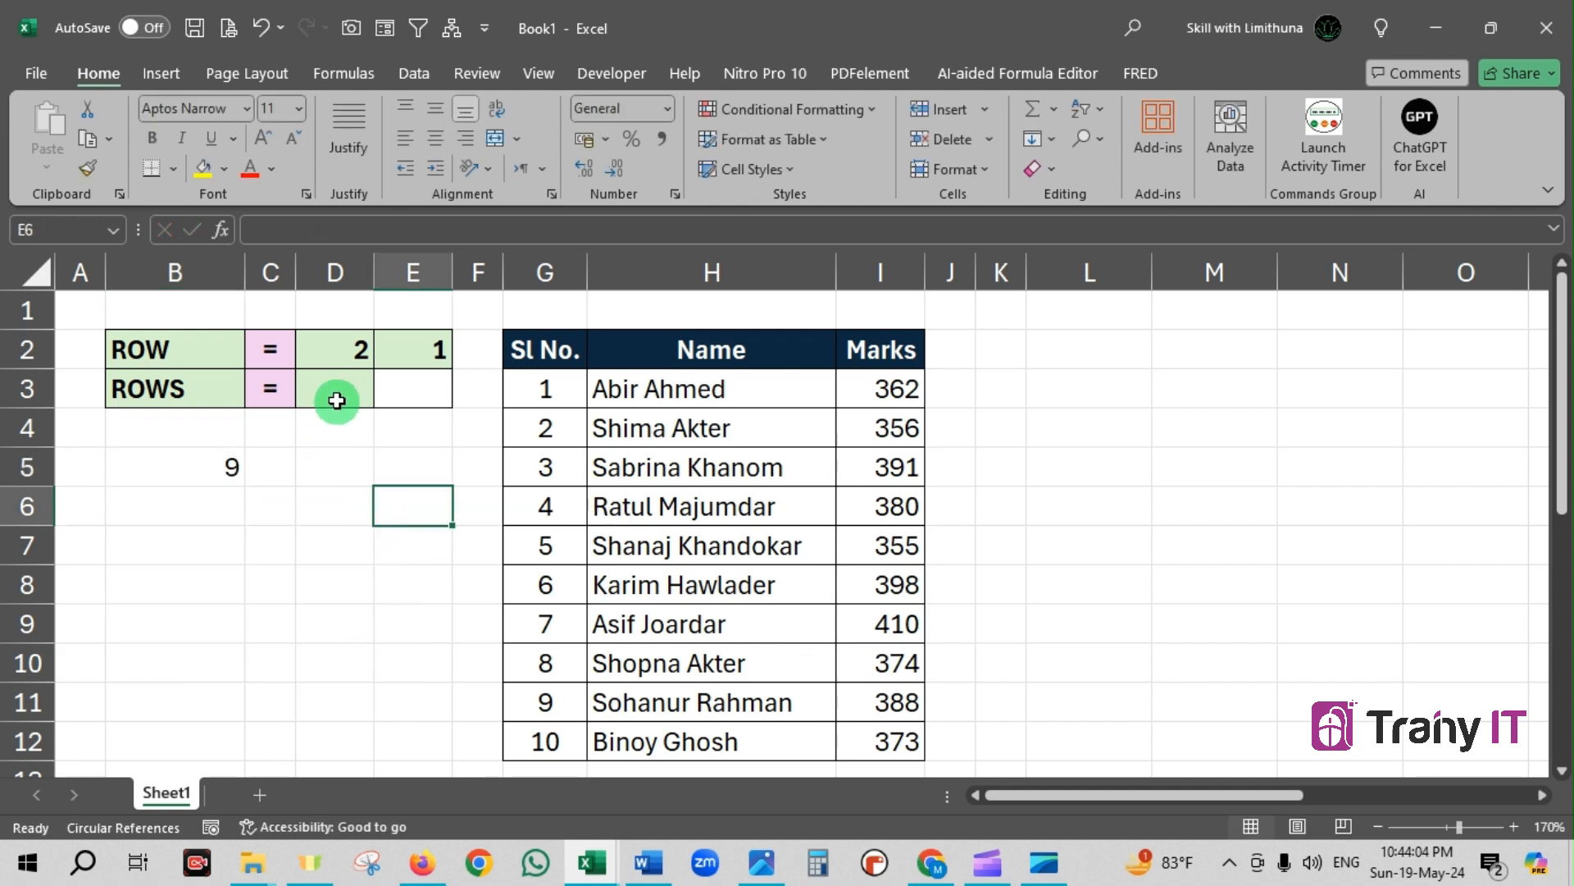
Enter the formula =ROWS(G3:G12) in cell D3, beside the ROWS label
click(339, 393)
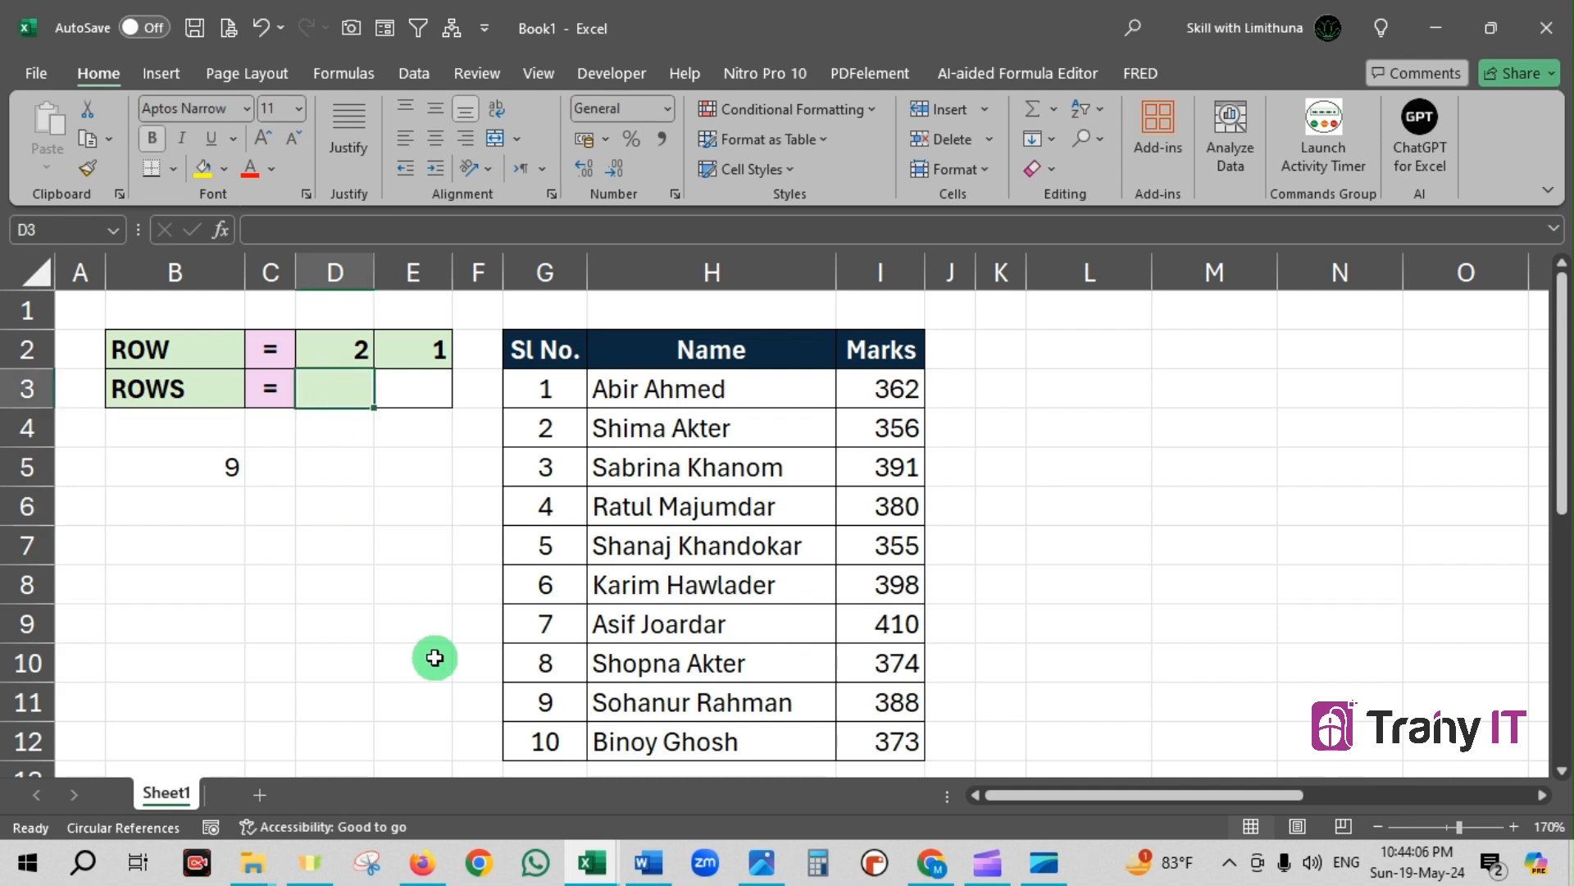
text(=)
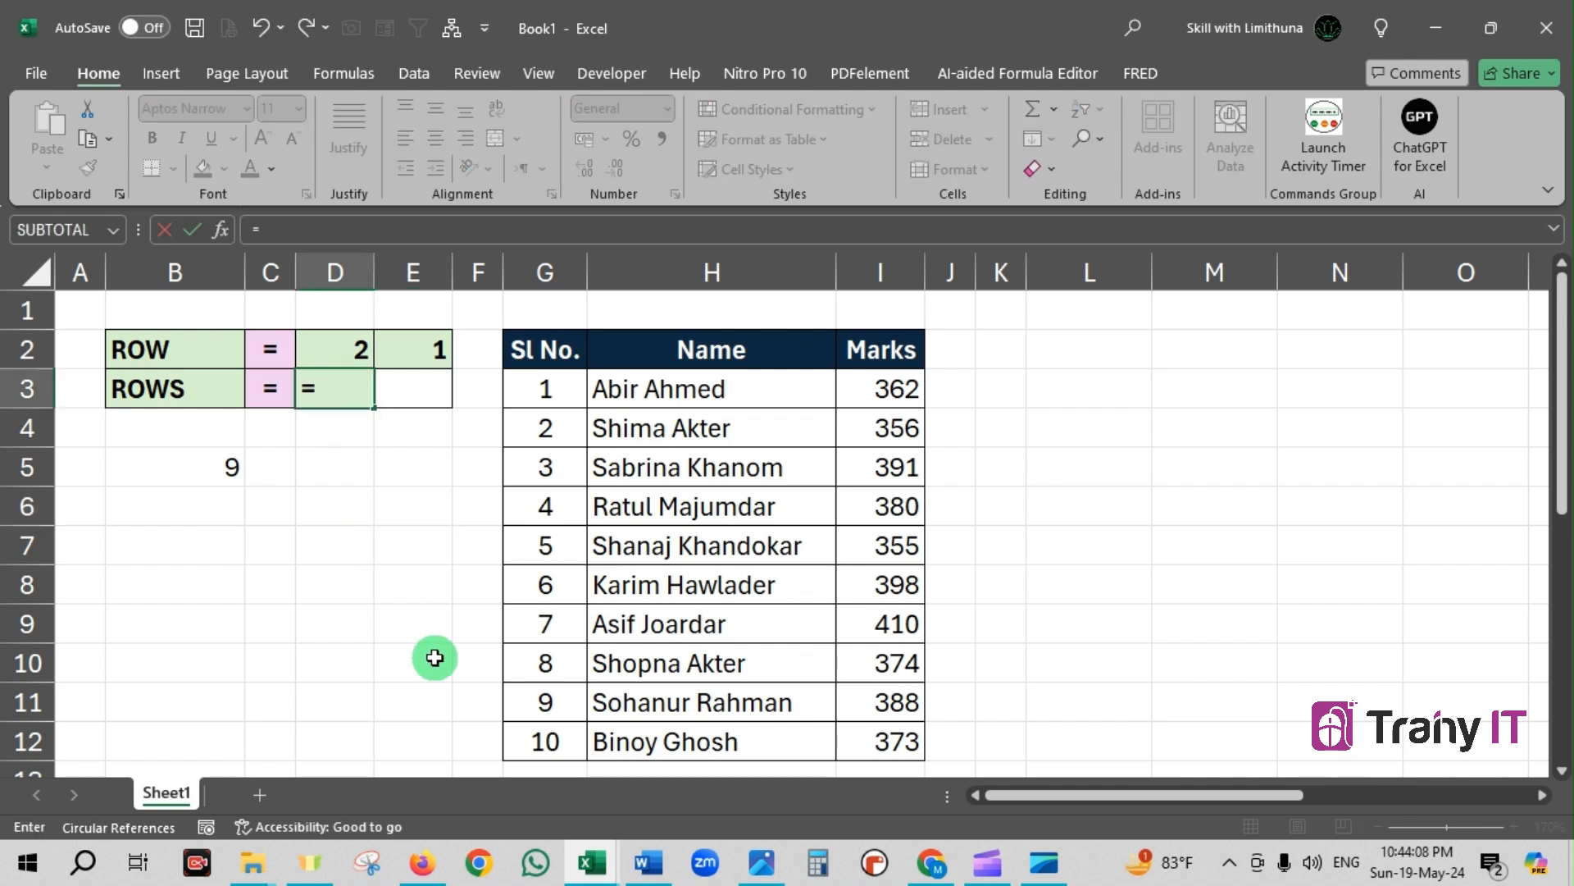
text(rows)
key(Tab)
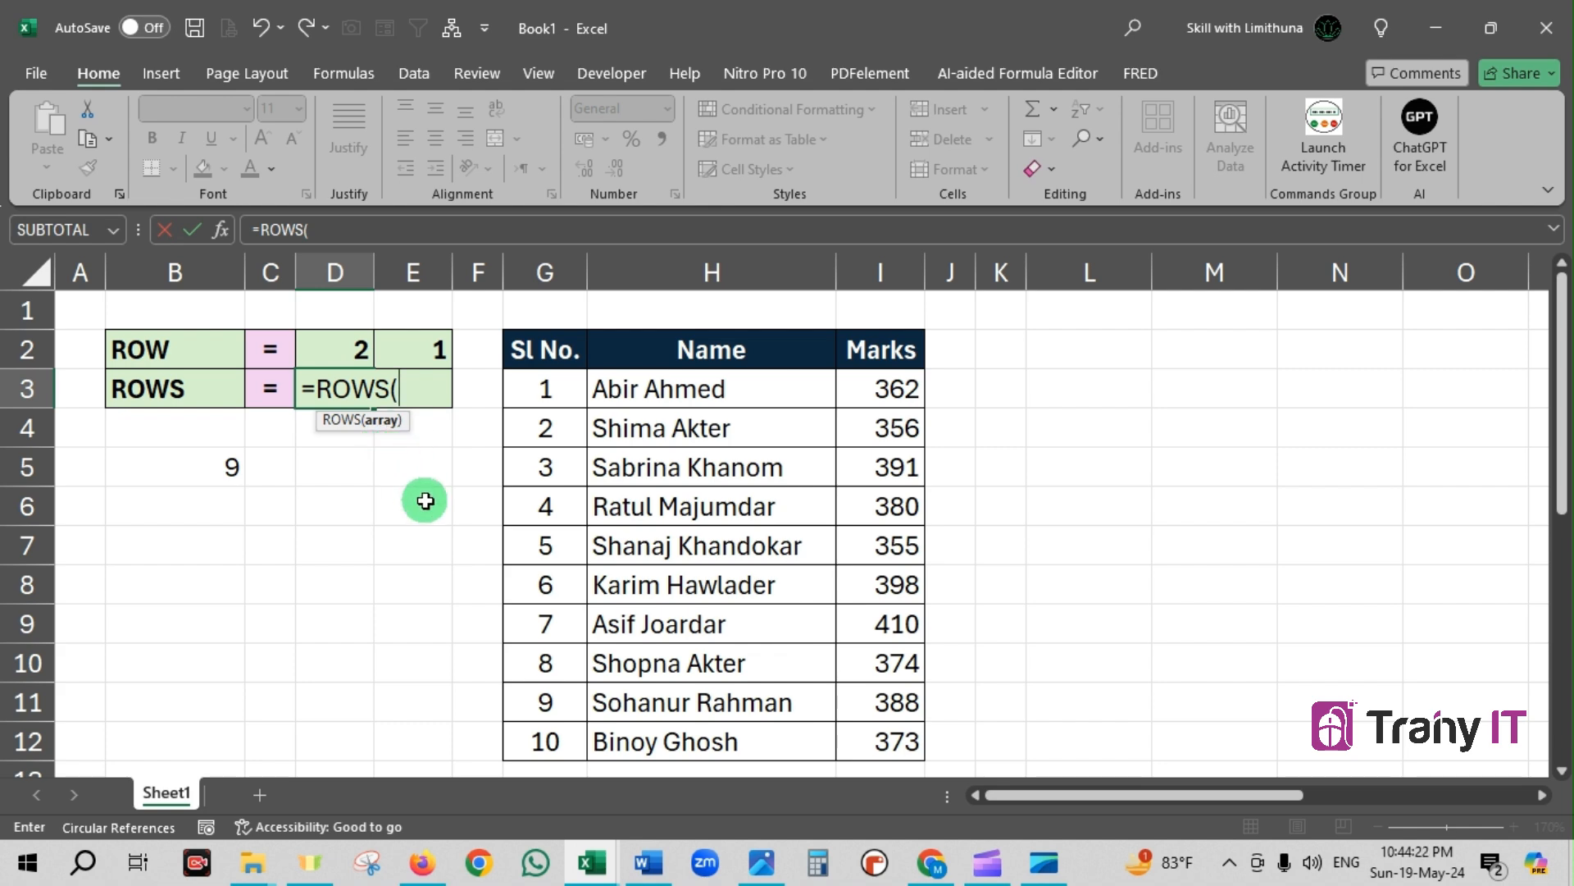
drag(555, 390, 577, 737)
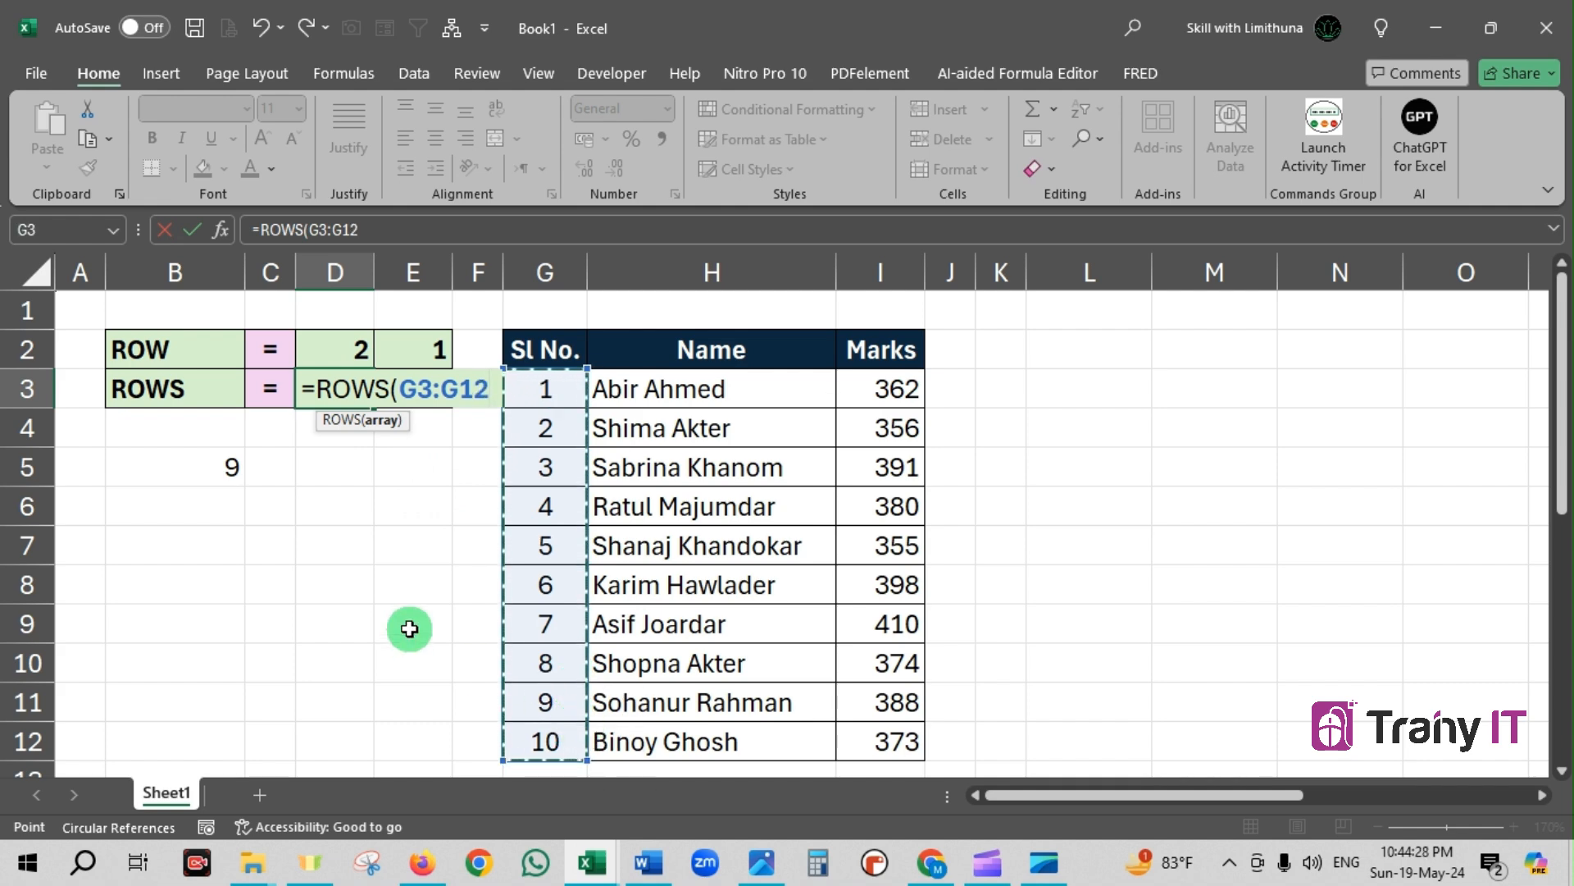
text())
key(Return)
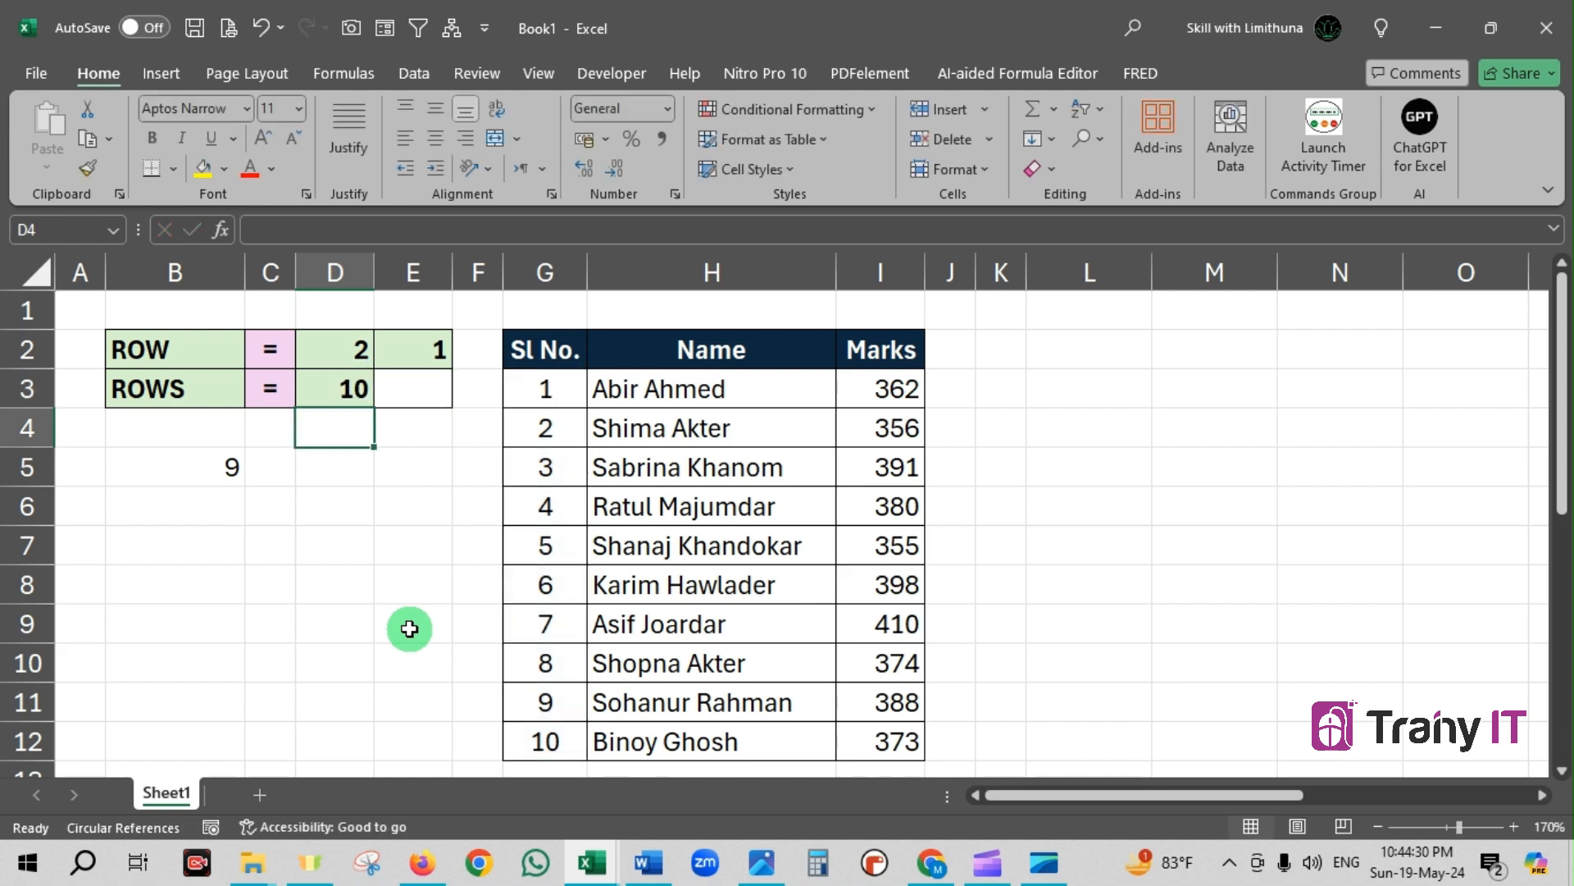
Review the ROWS formula in D3, select its range G3:G12, and draw arrows toward the row headers from row 4 down to row 12
click(337, 390)
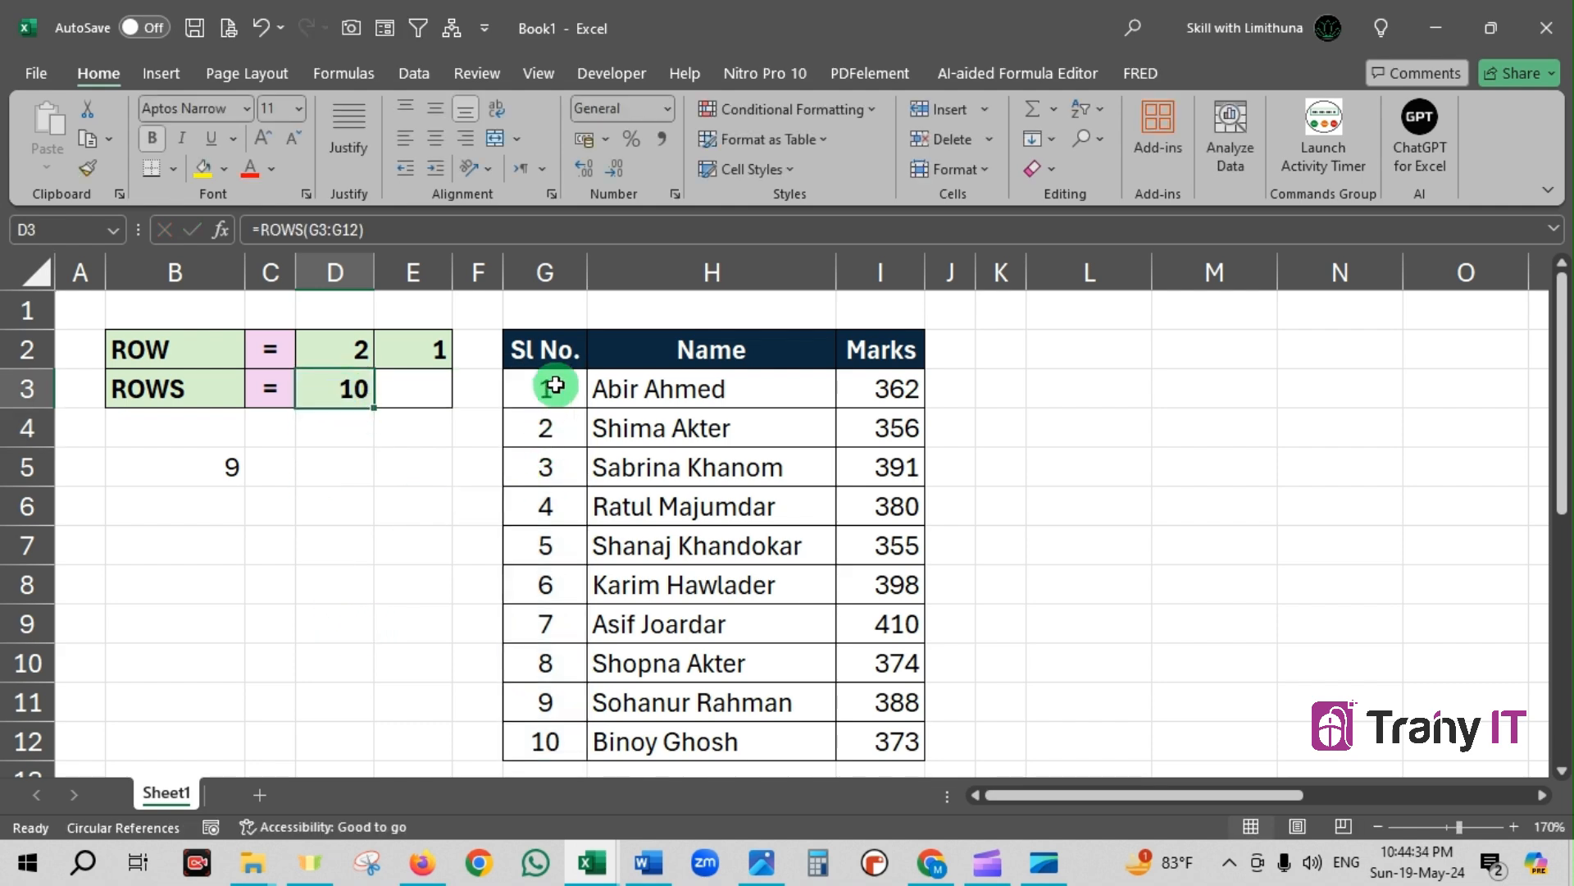
drag(556, 387, 558, 738)
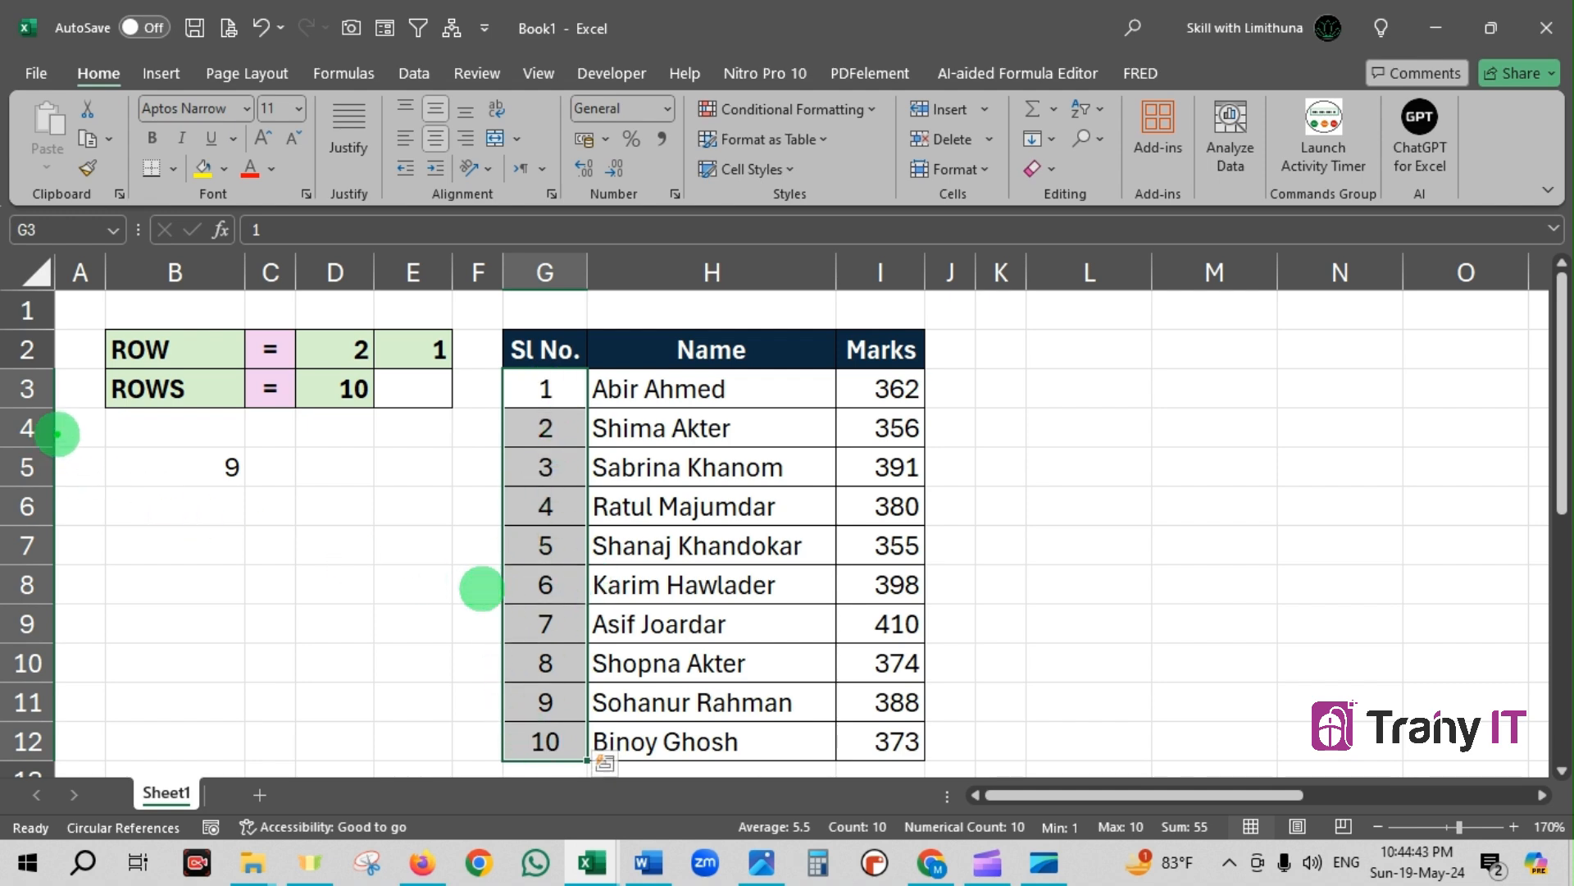
drag(57, 433, 301, 432)
drag(69, 484, 358, 483)
drag(49, 542, 370, 542)
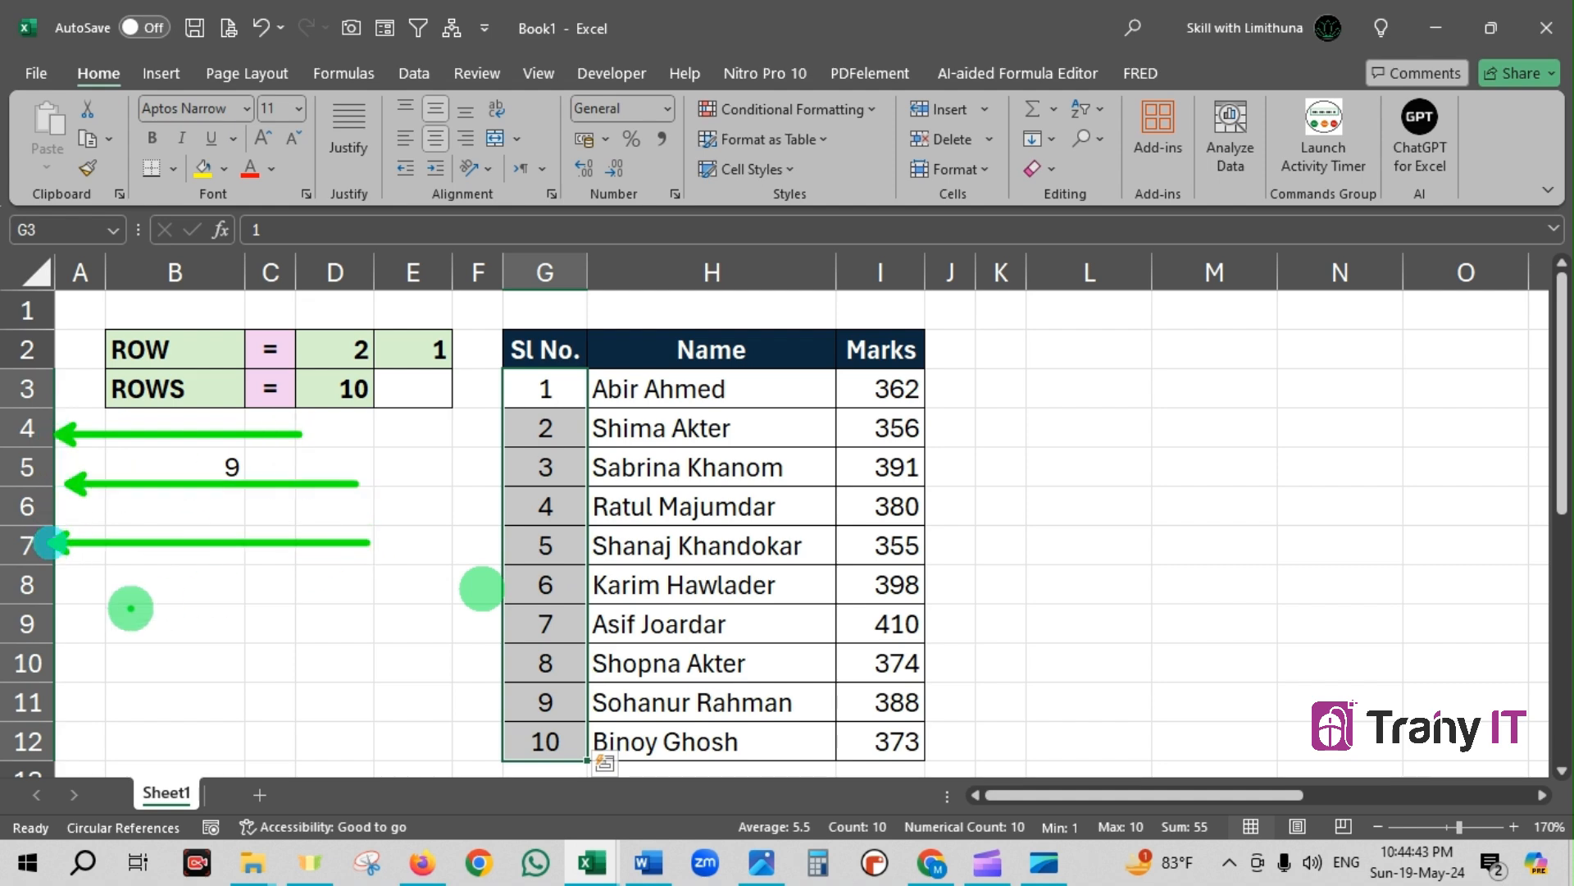
drag(67, 591, 317, 590)
drag(88, 625, 328, 626)
drag(64, 671, 311, 670)
drag(82, 705, 411, 705)
drag(81, 736, 374, 736)
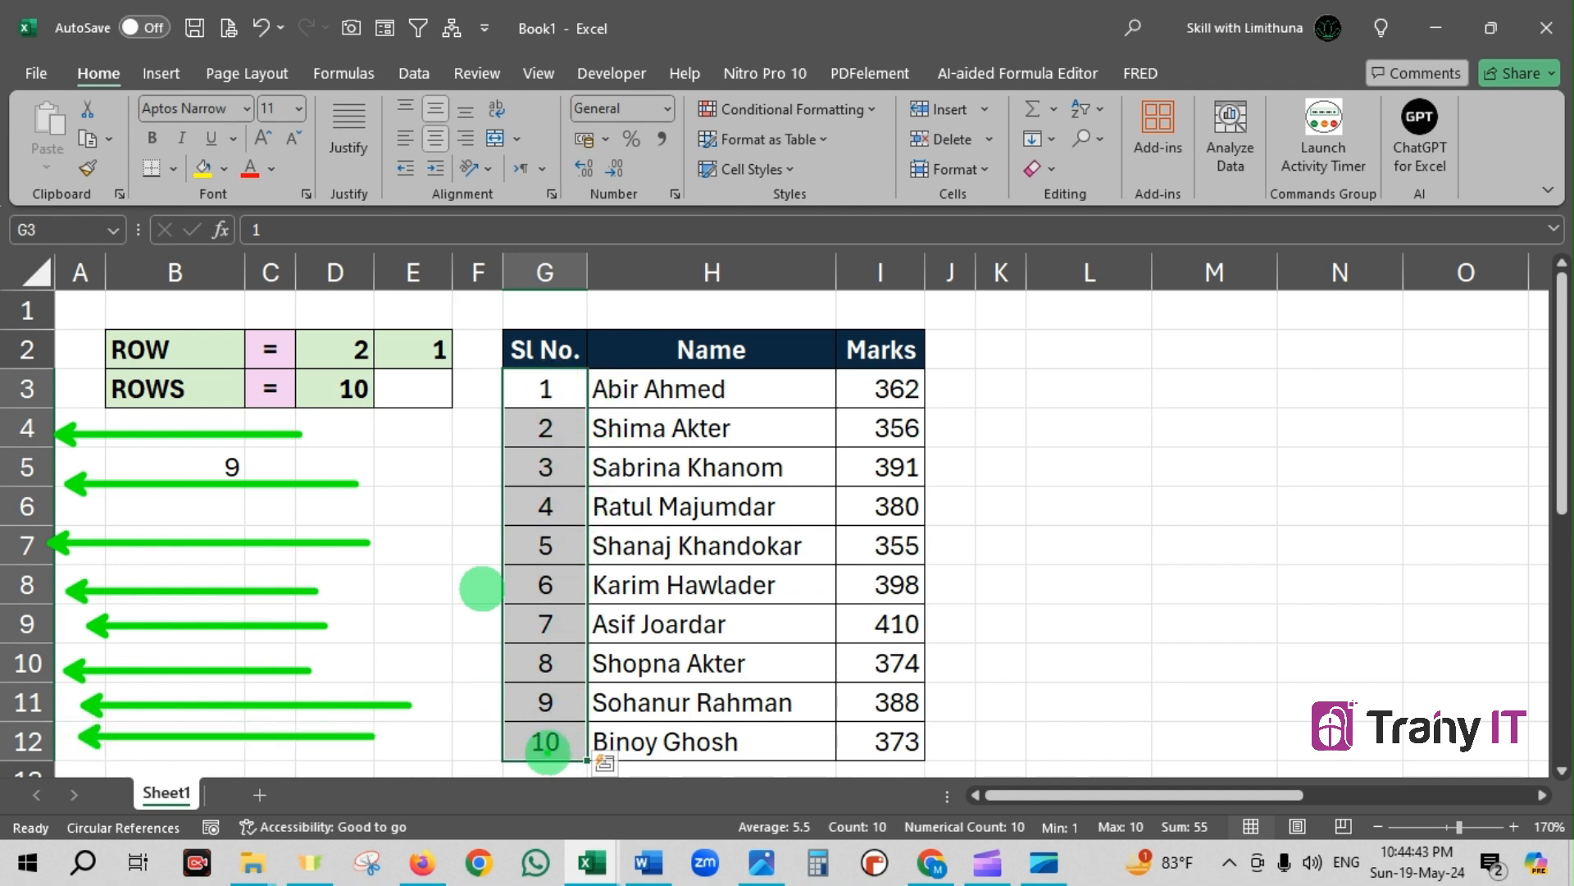
Clear the drawn arrows from the sheet and deselect the range G3:G12
key(Escape)
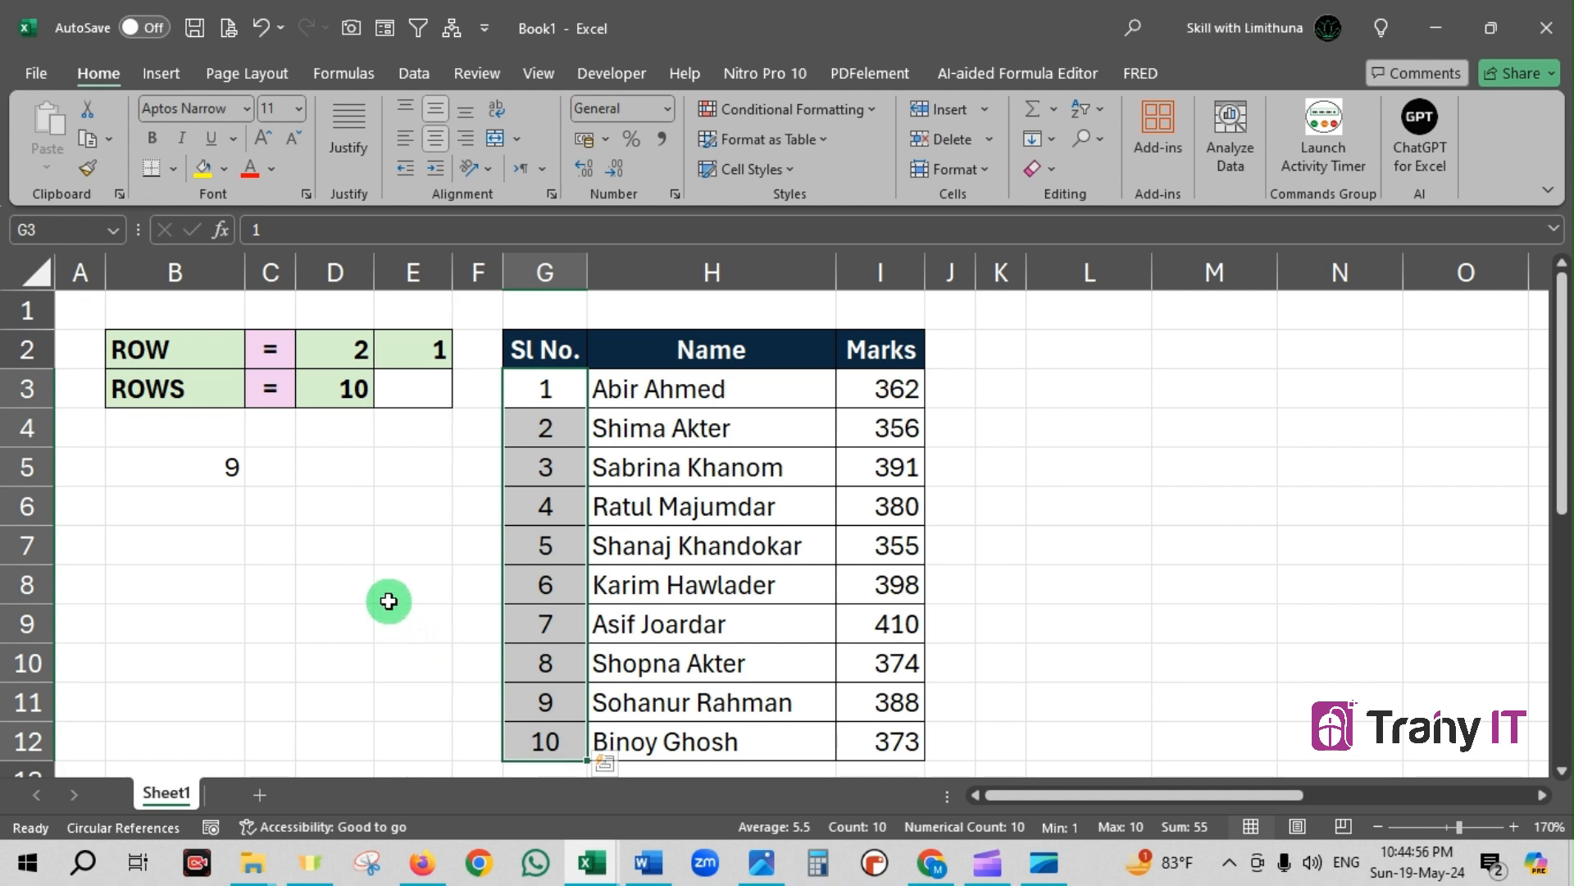
click(371, 547)
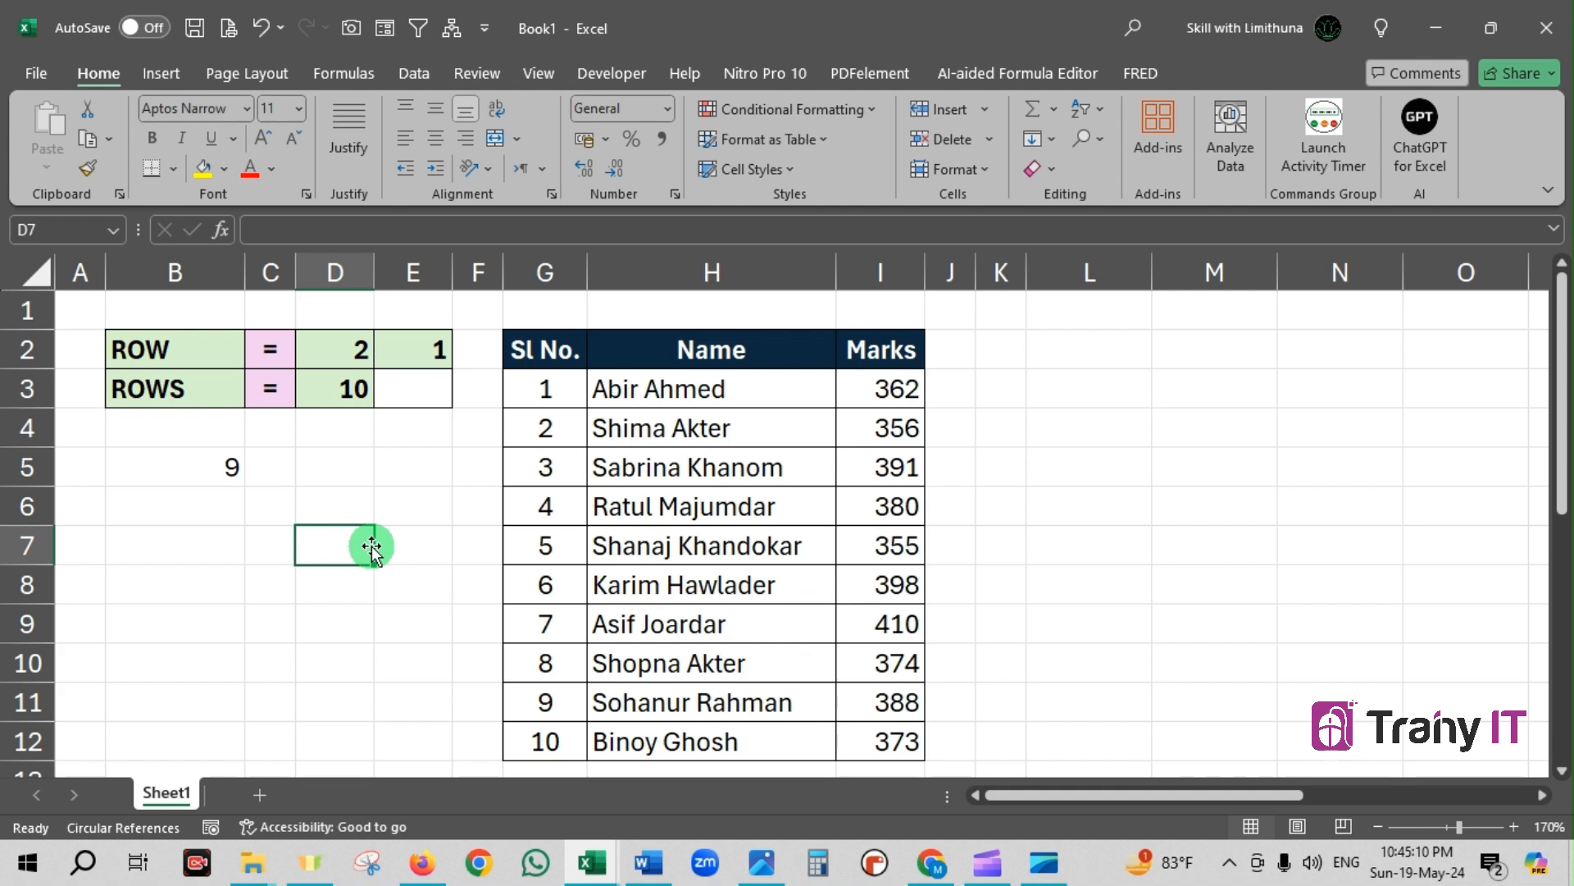
Add 1 to the ROW formula in D2, making it =ROW()+1
click(344, 347)
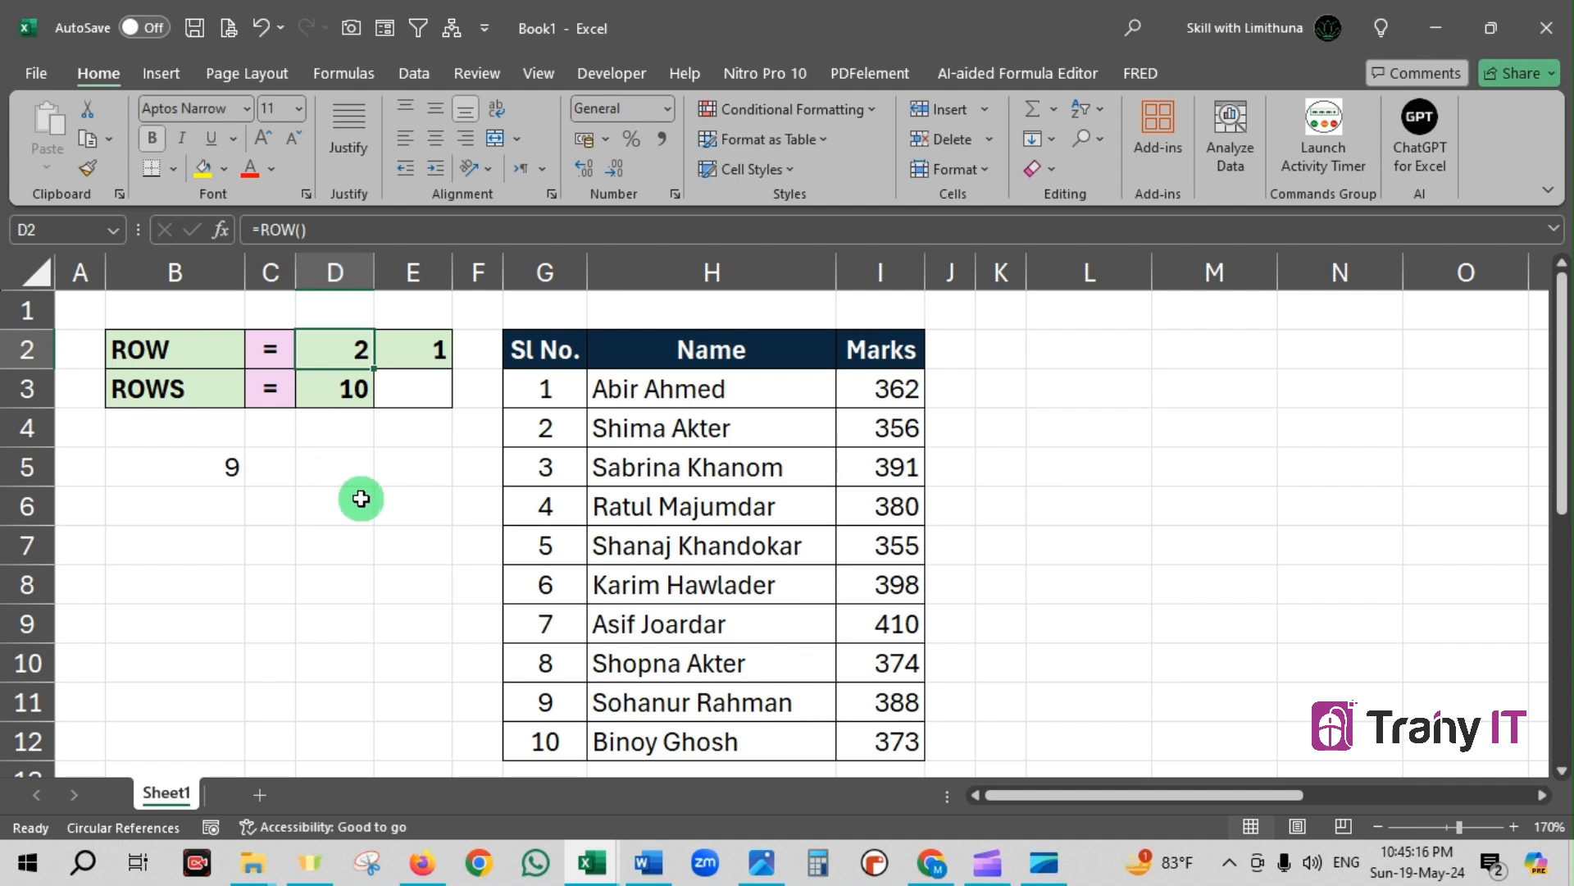
click(332, 230)
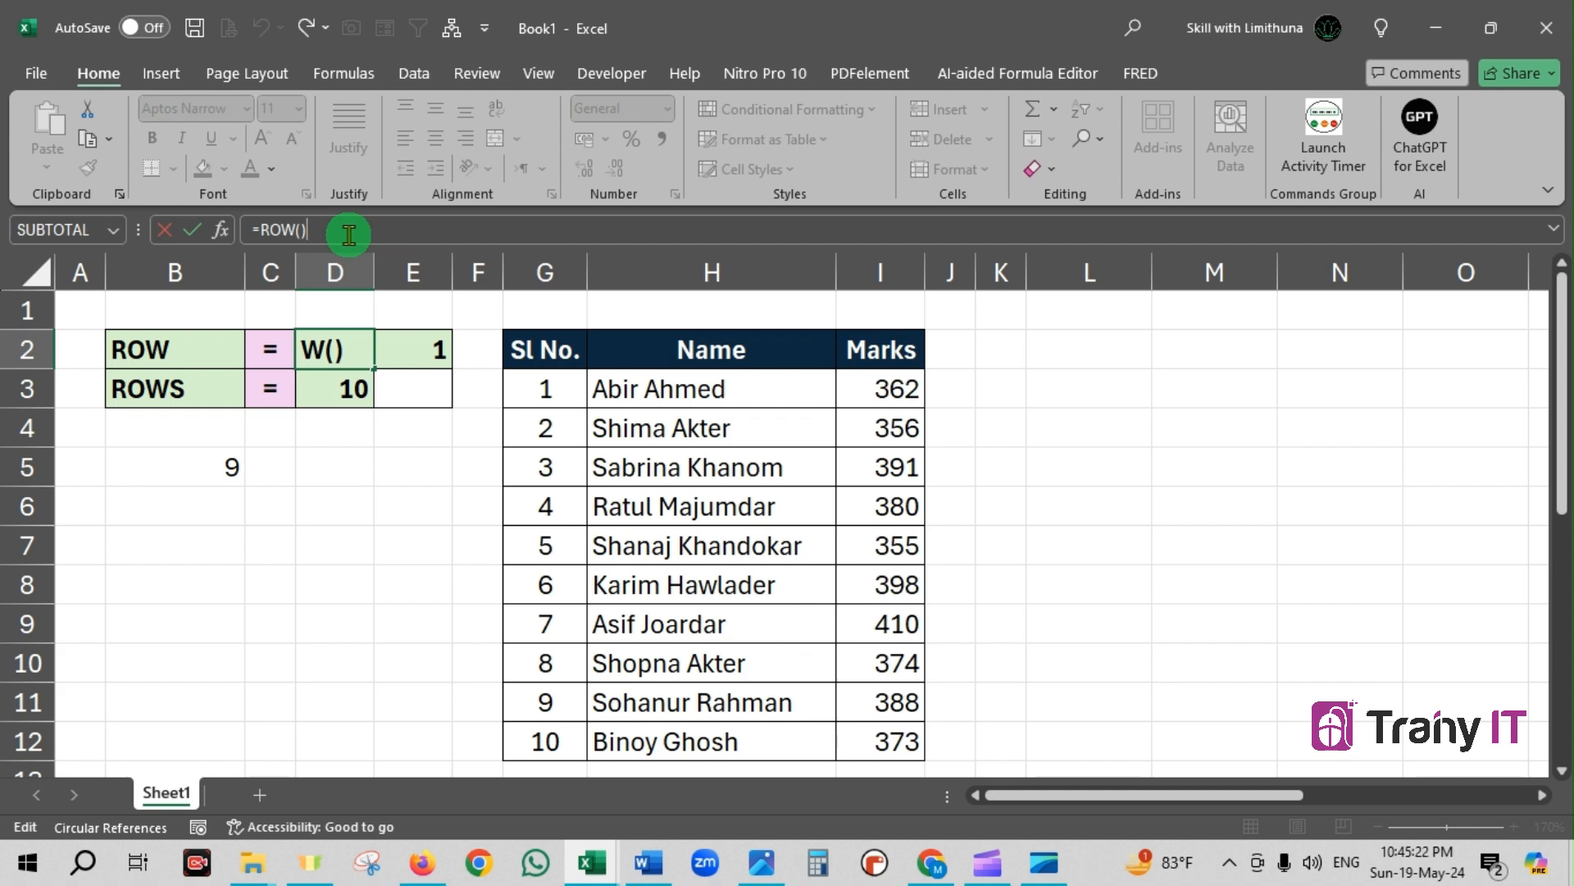
text(+1)
key(Return)
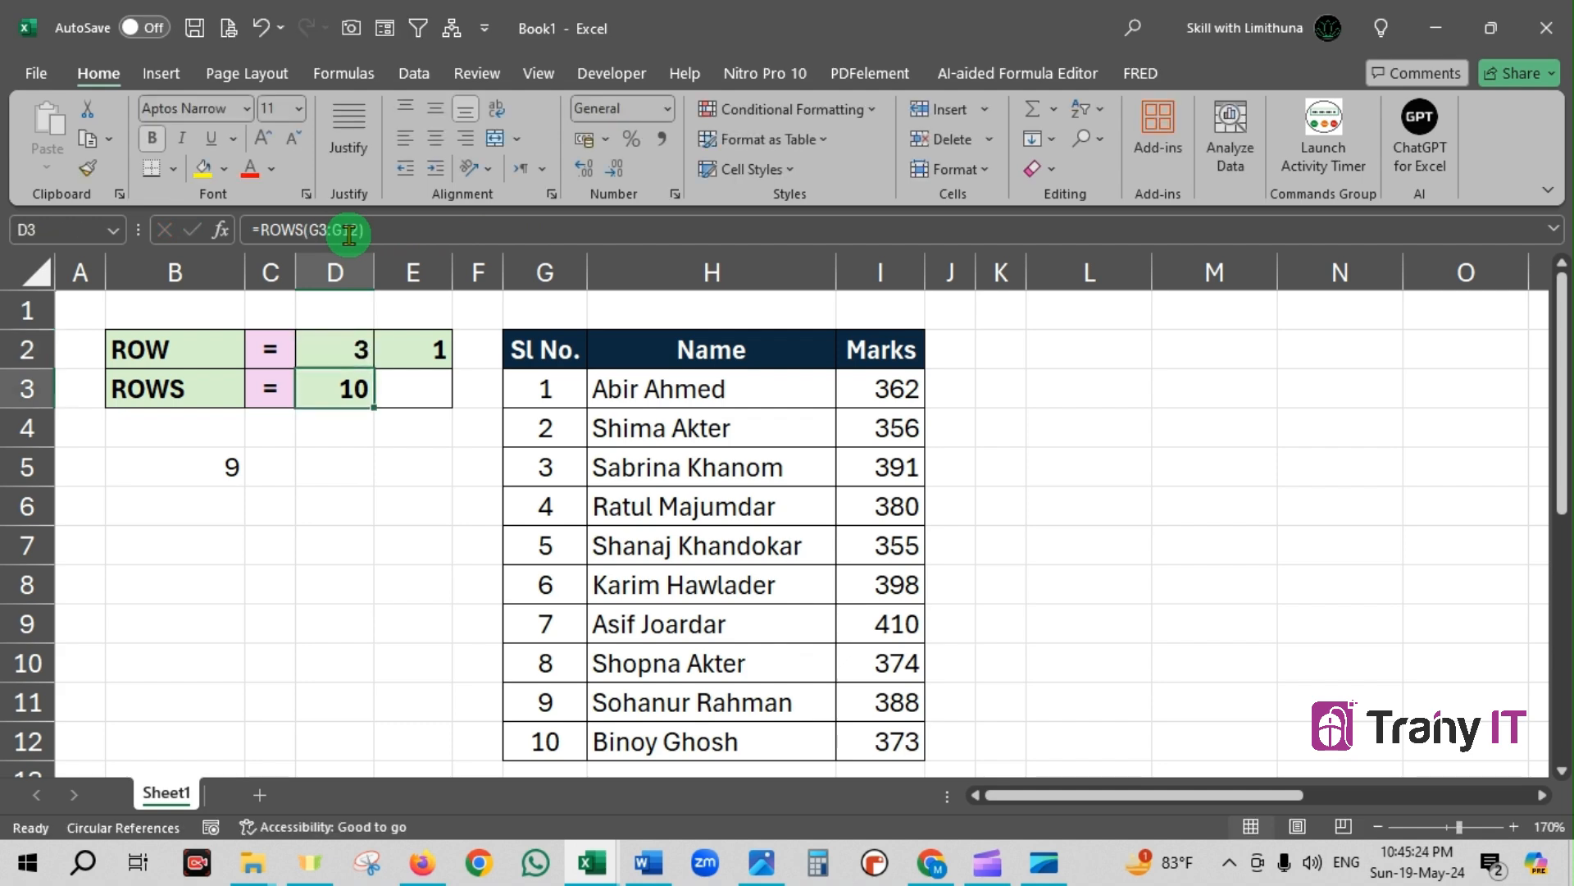
Change the addition in D2's formula to a subtraction, giving =ROW()-1, and reselect the cell
click(340, 359)
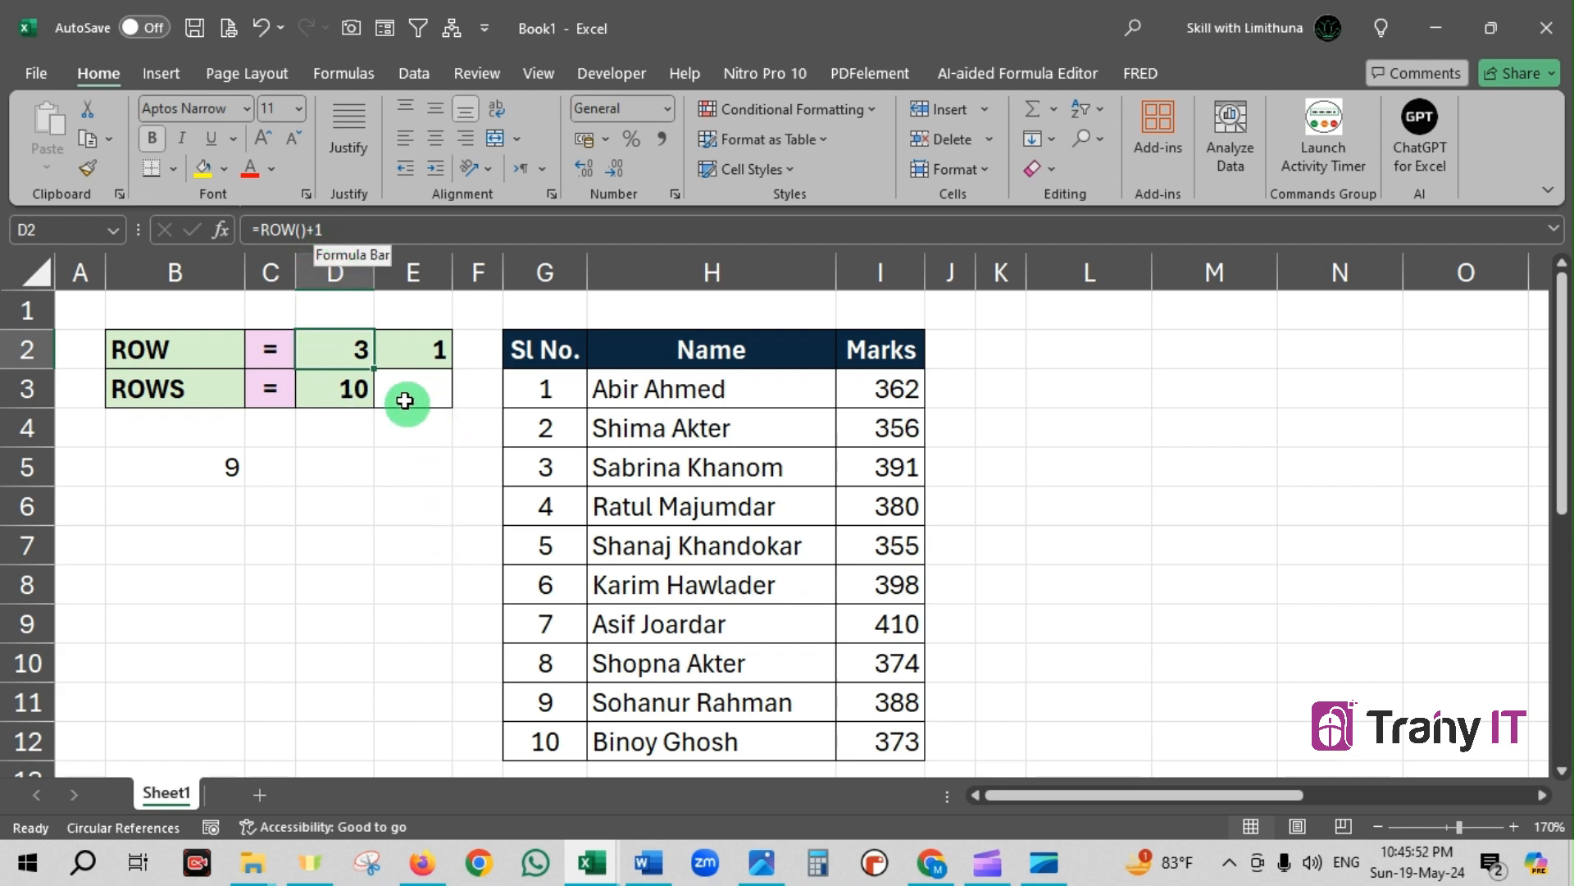
click(316, 230)
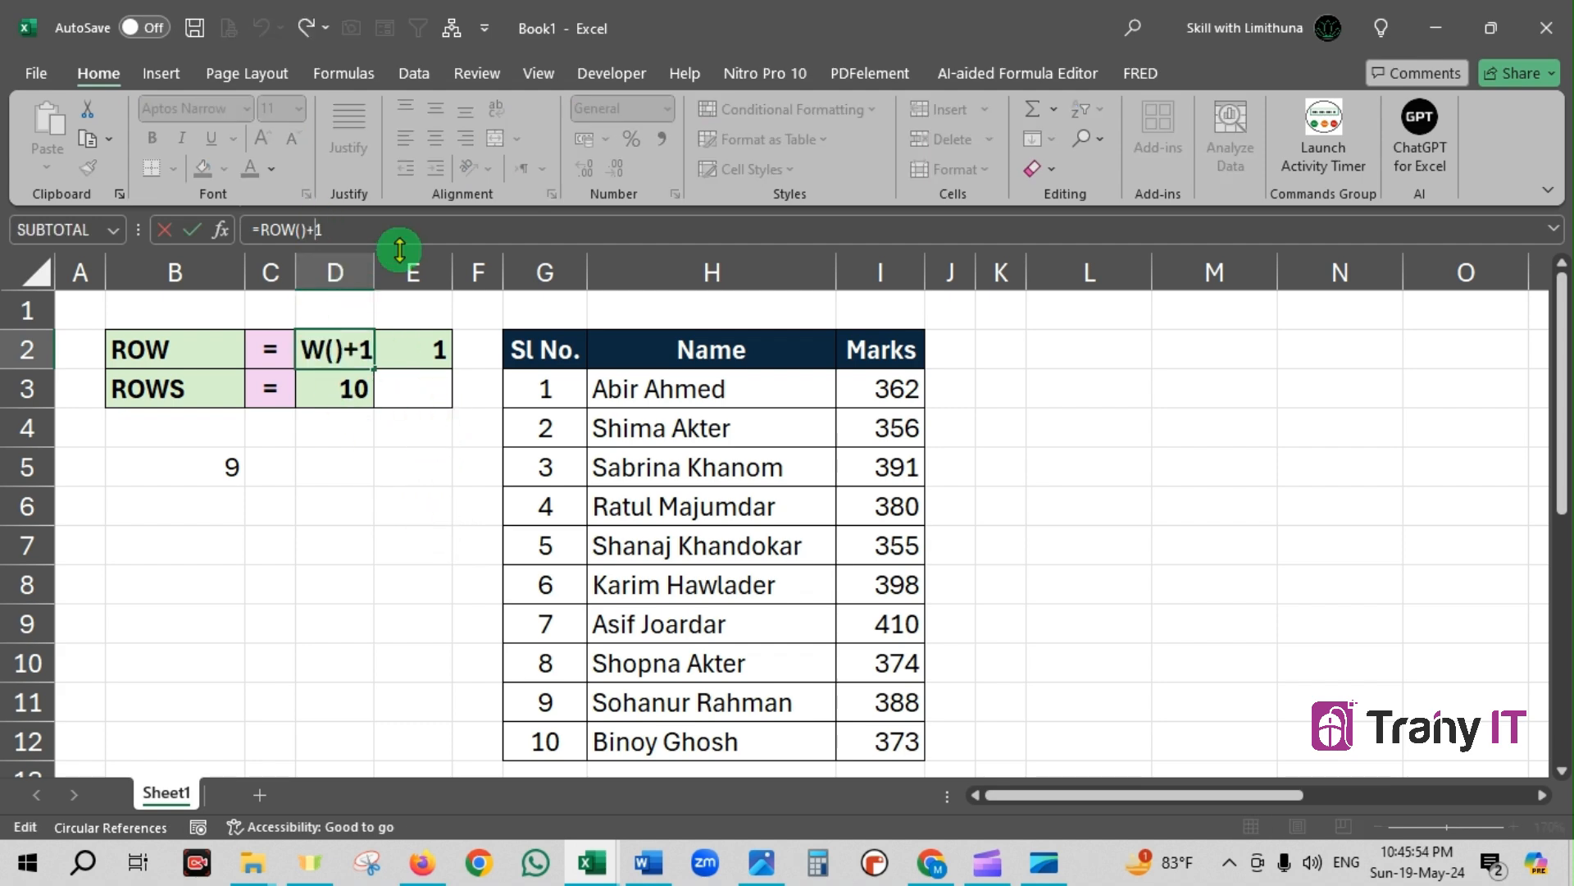
key(BackSpace)
text(-)
key(Return)
click(354, 349)
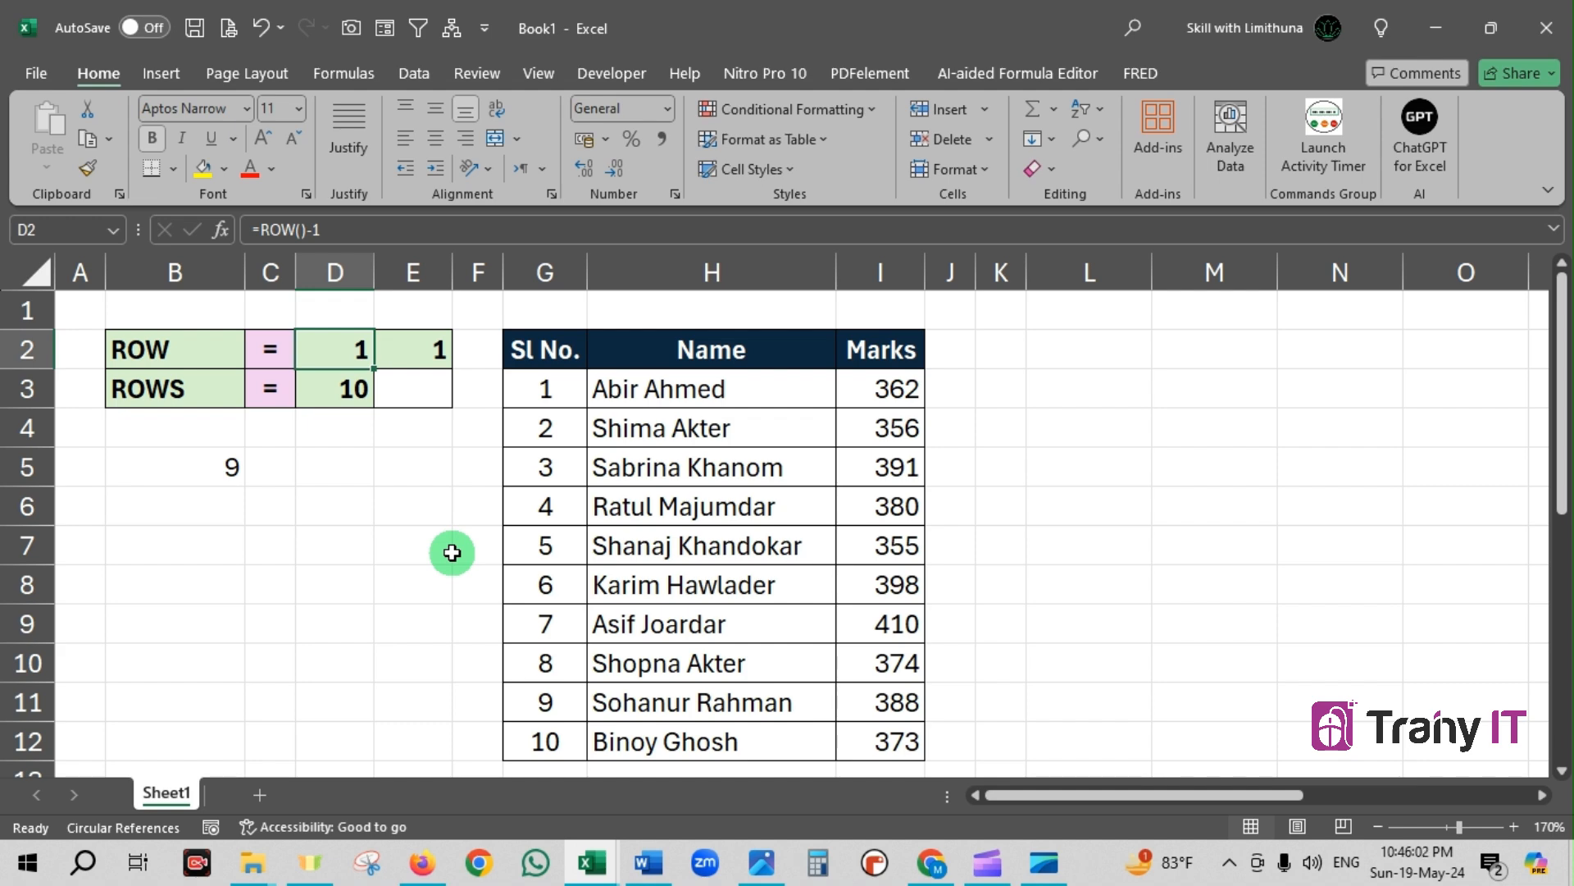
Undo the last two edits to the formula in D2
key(ctrl+z)
key(ctrl+z)
click(423, 508)
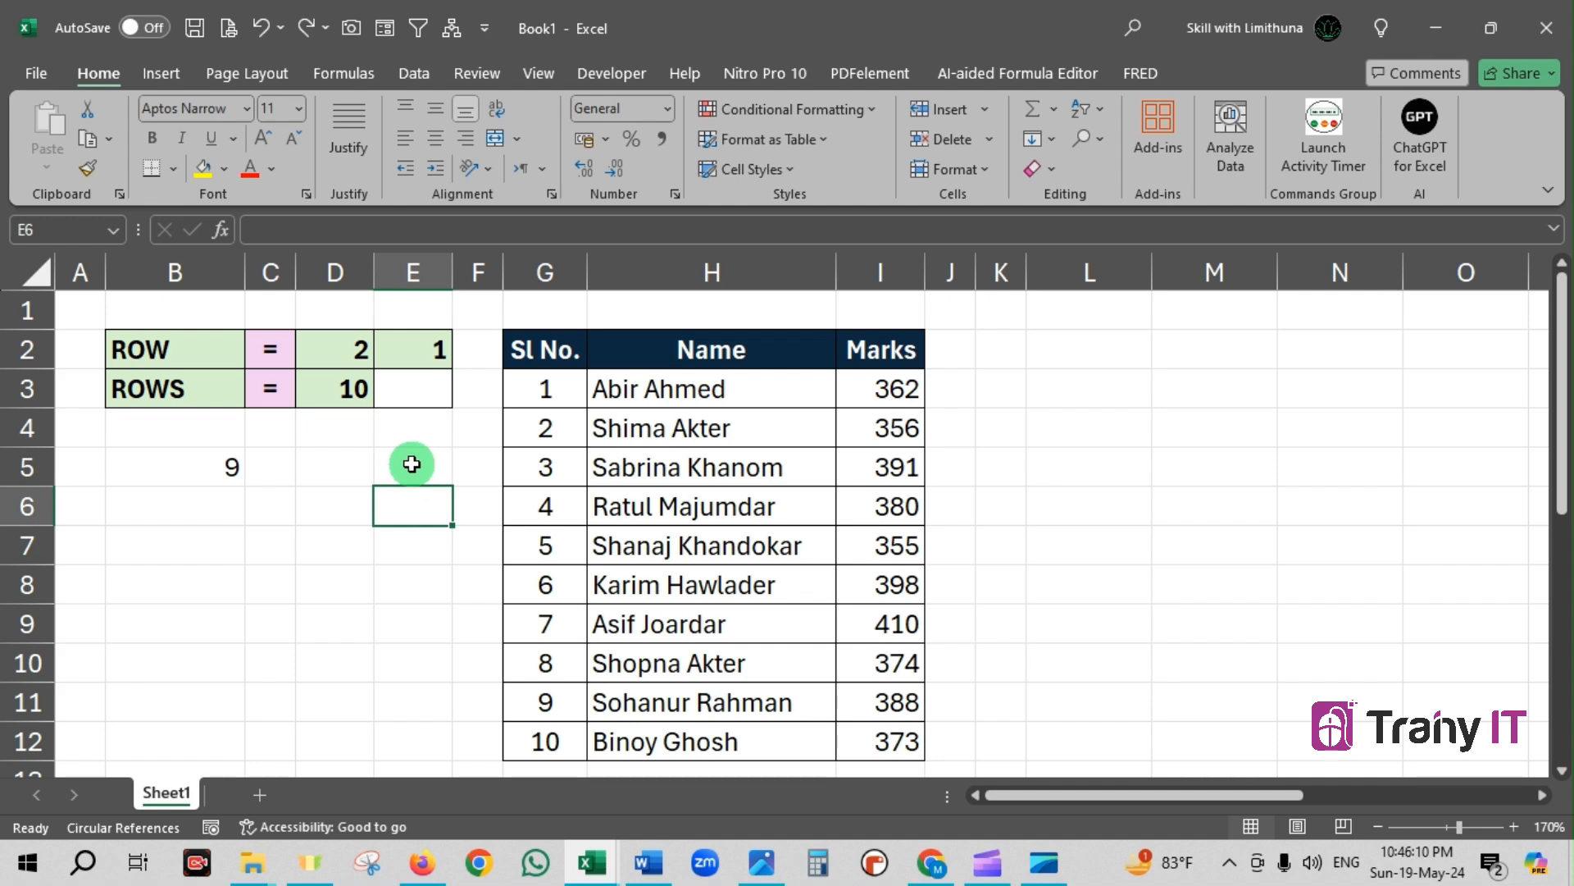
Enter the formula =ROW() in cell D5
click(351, 467)
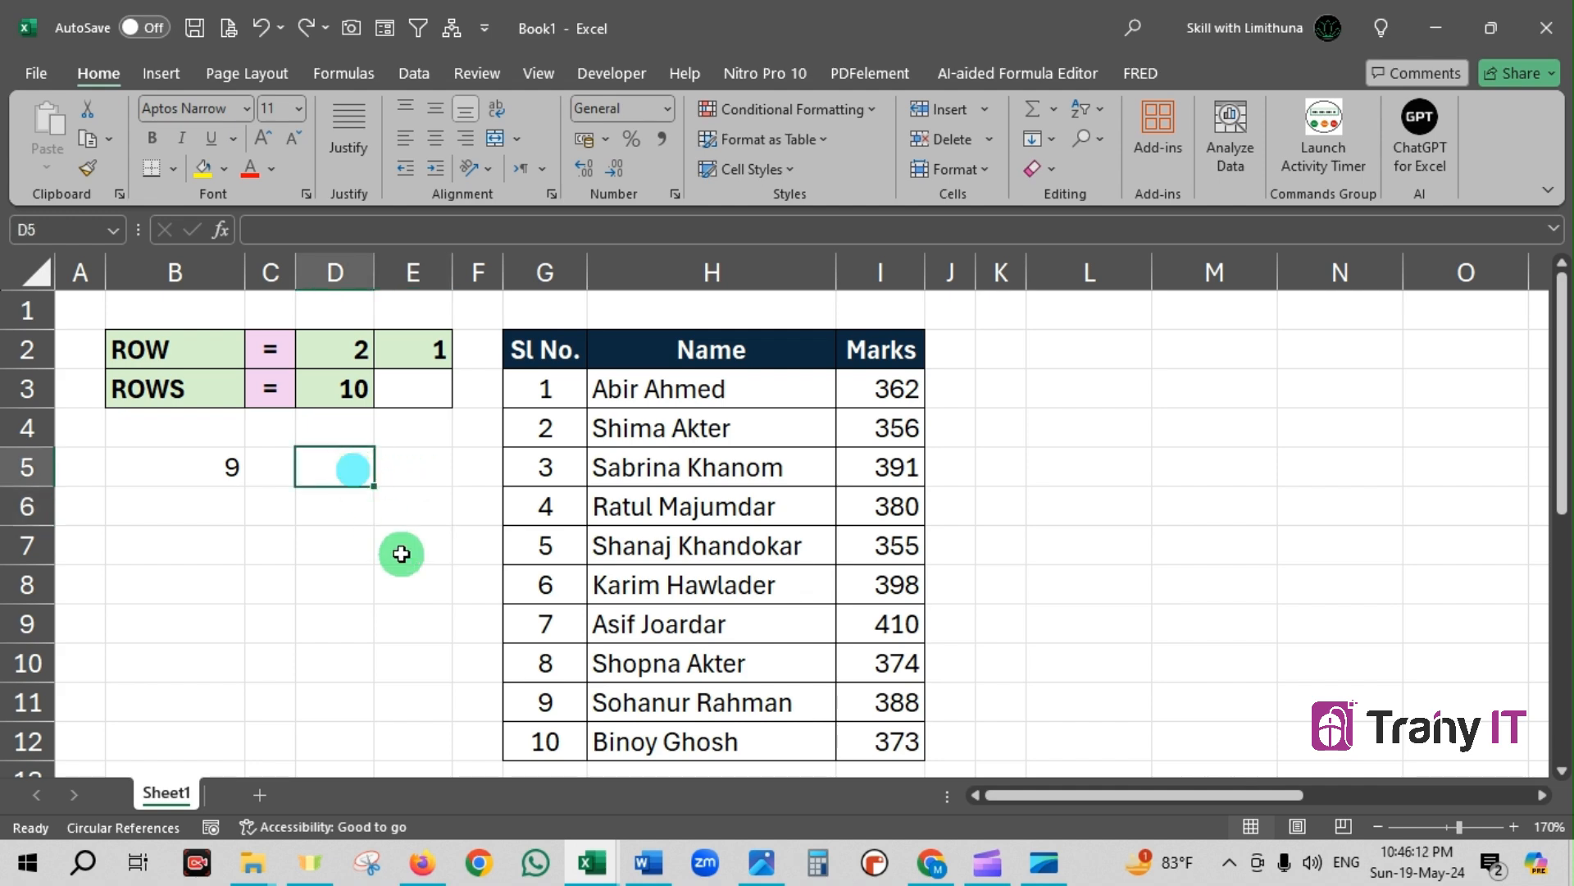
text(=row)
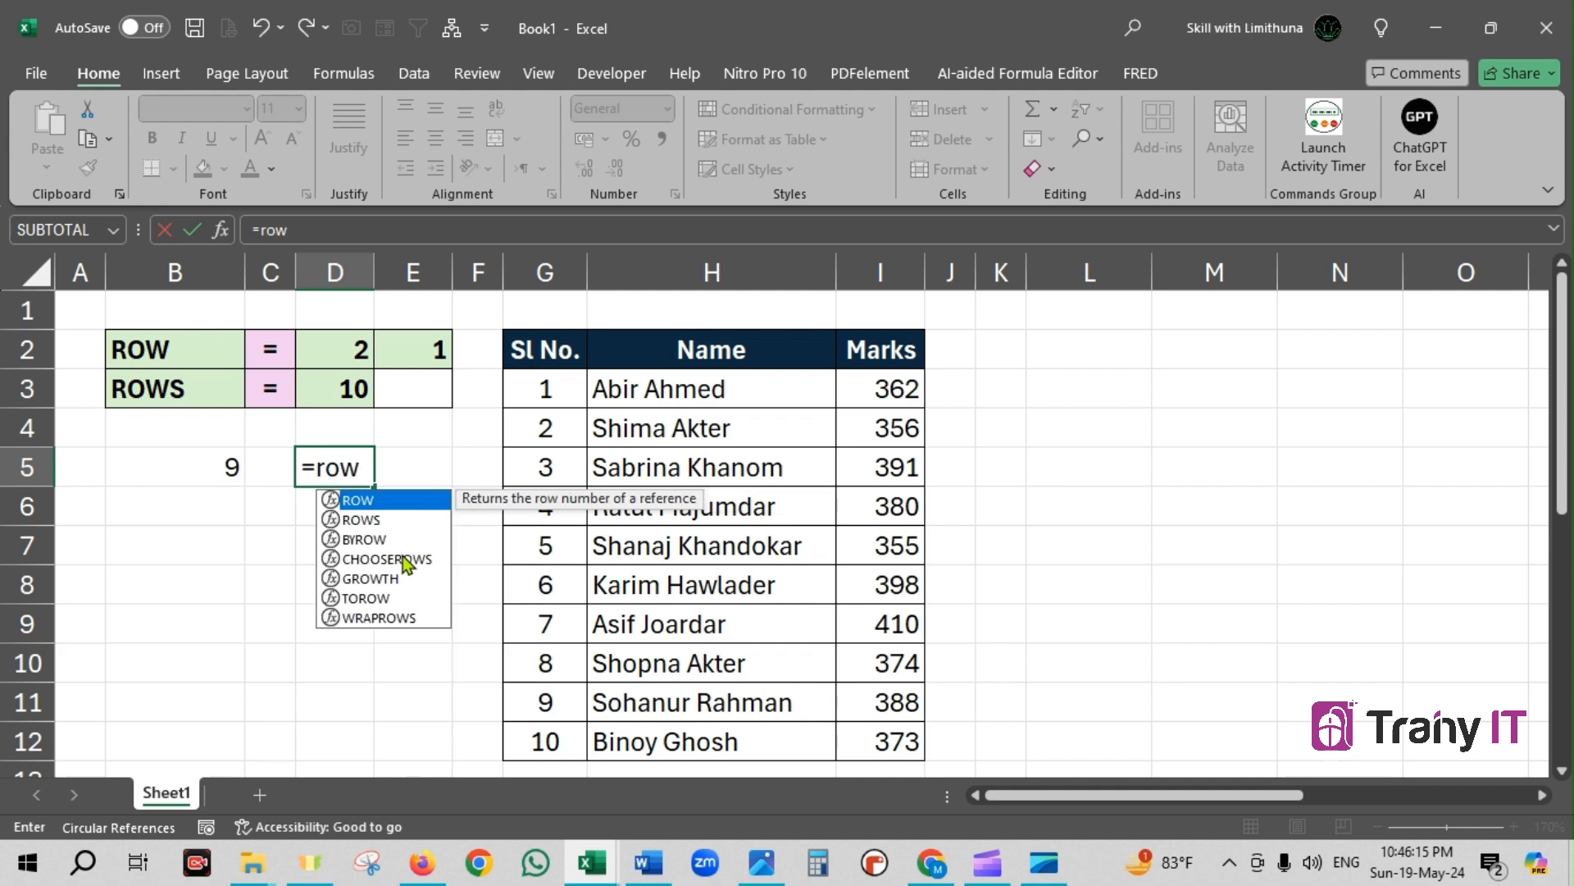
key(Tab)
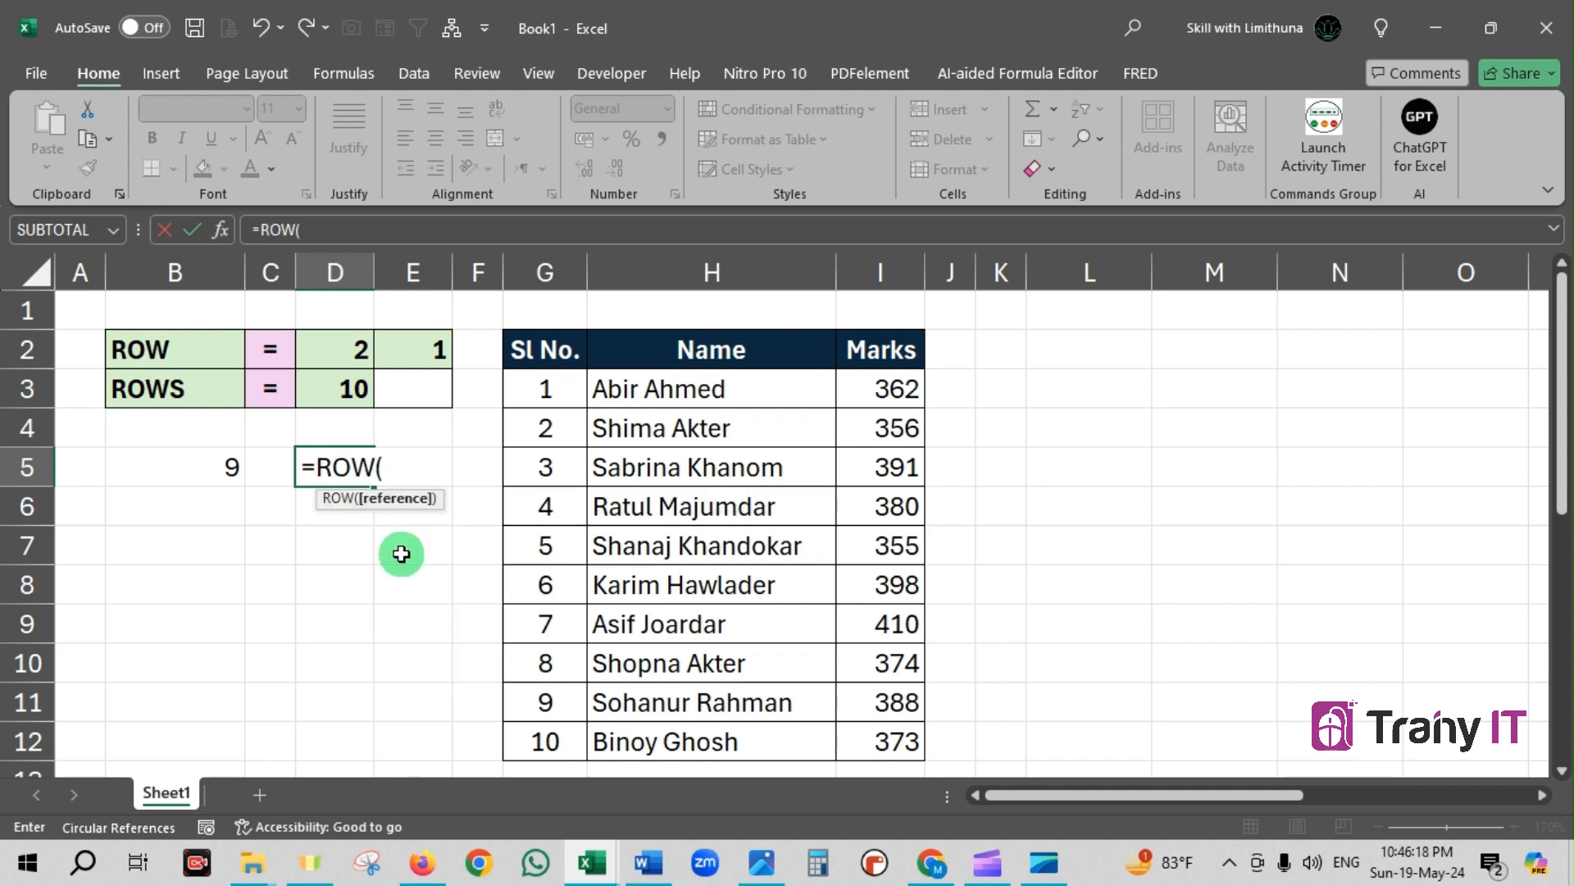
text())
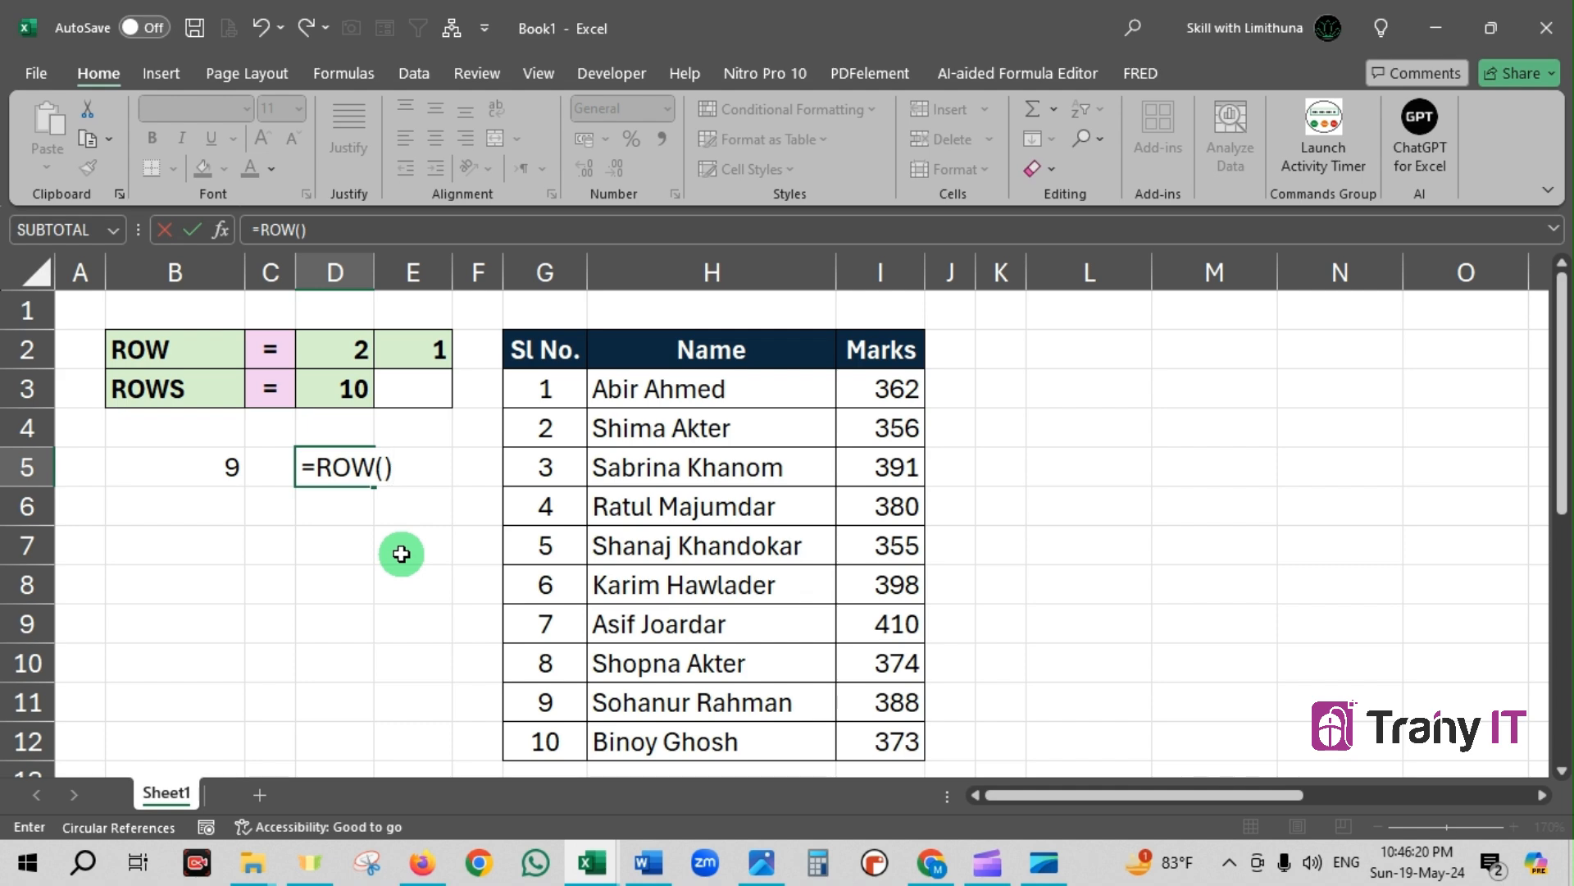
key(Return)
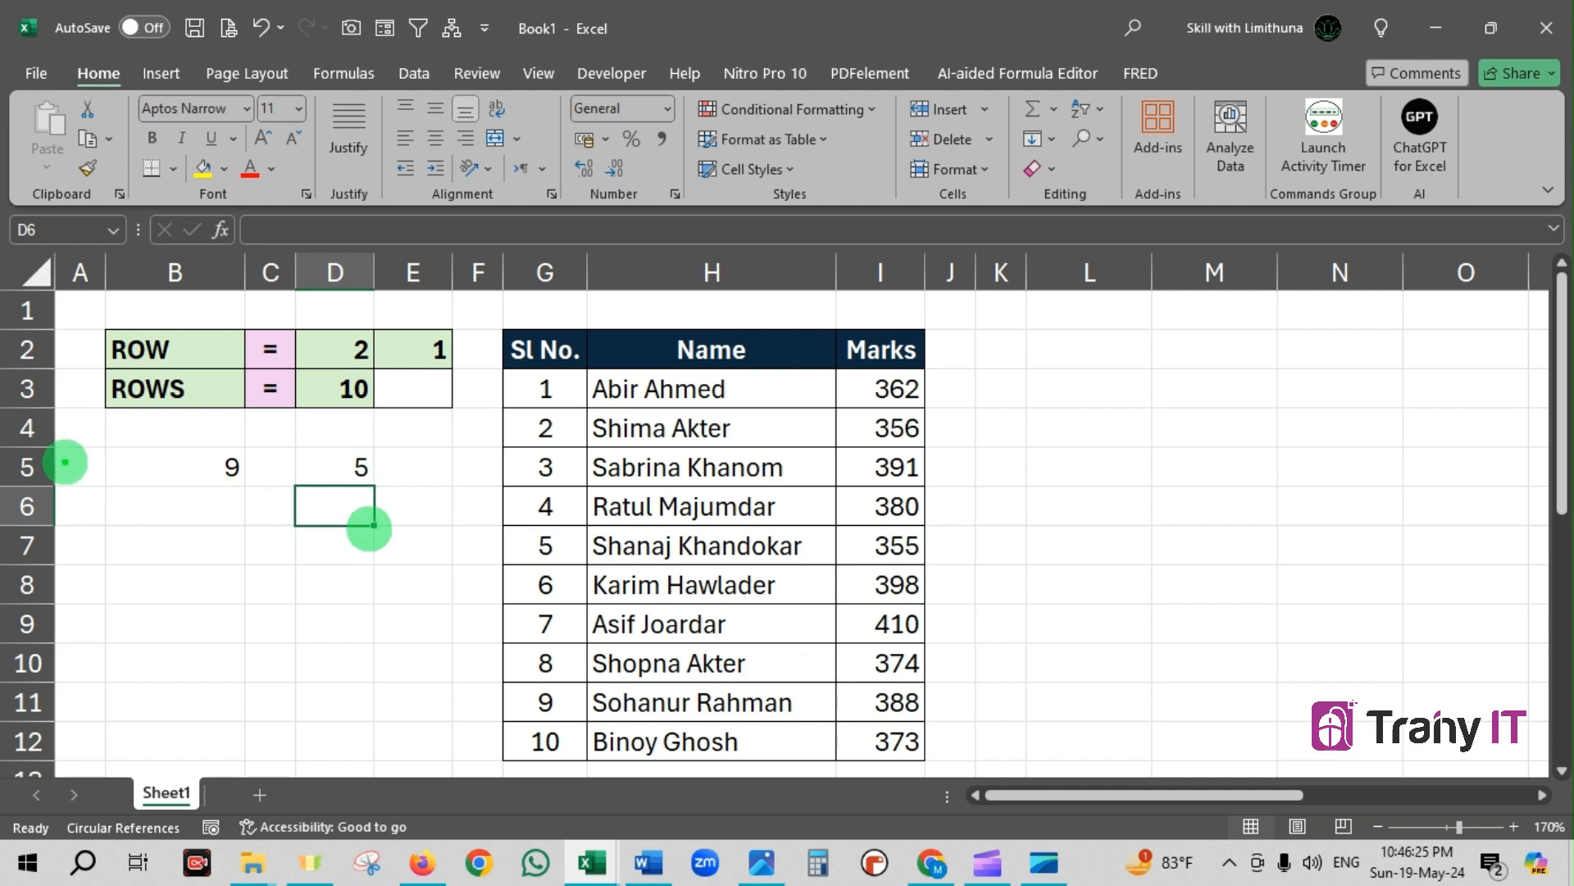
Draw an arrow between D5 and the row 5 header, clear it, and inspect the formula in E2
mouse_move(65, 463)
mouse_down()
mouse_move(30, 461)
mouse_move(353, 466)
mouse_up()
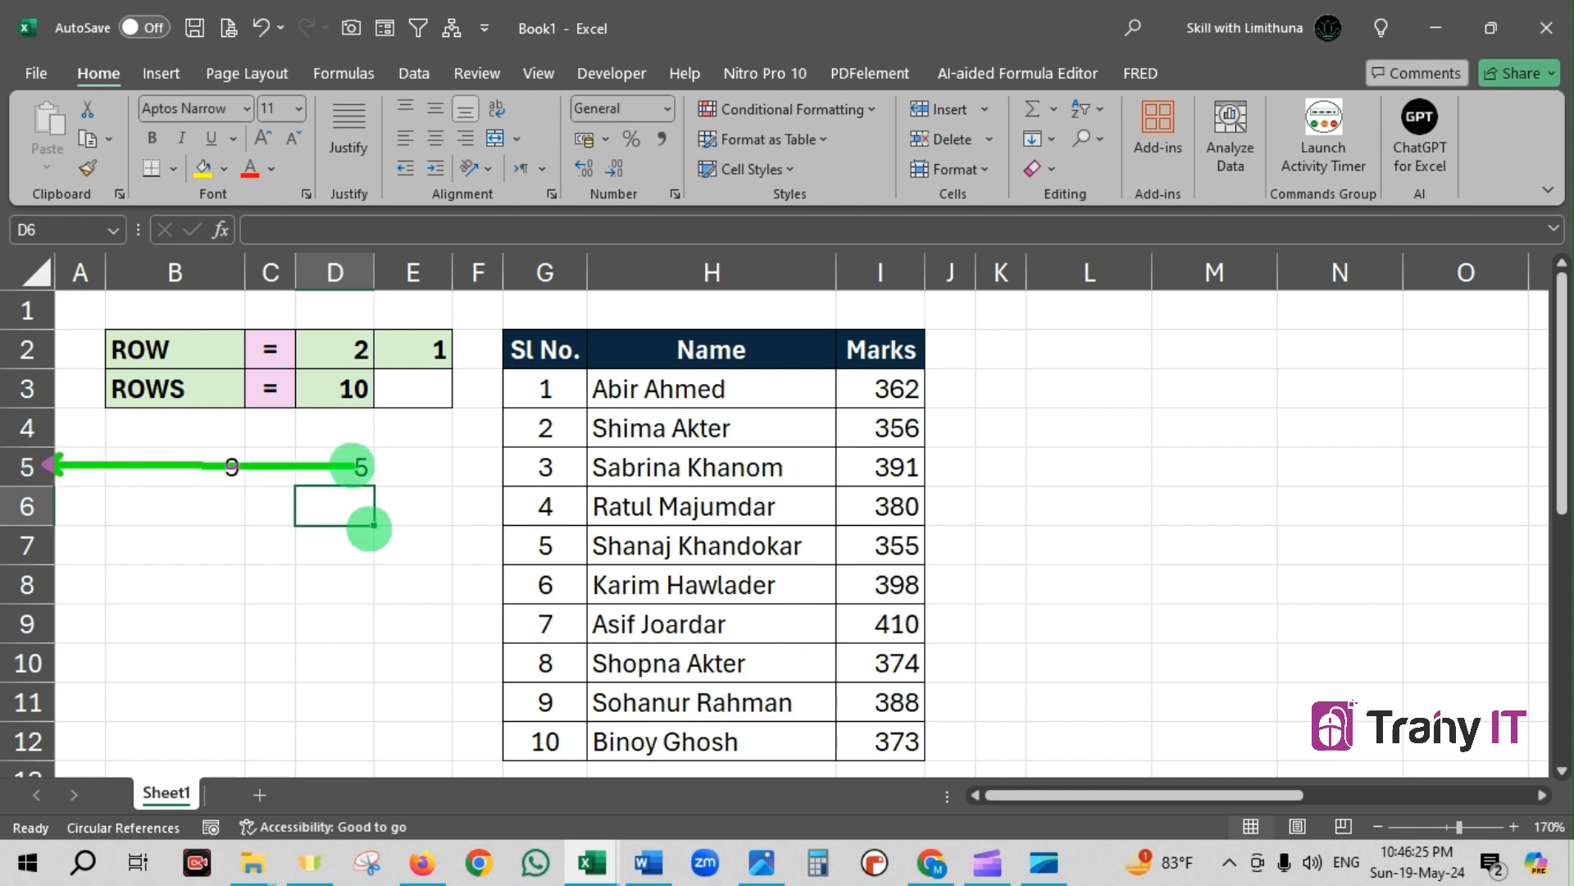
key(Escape)
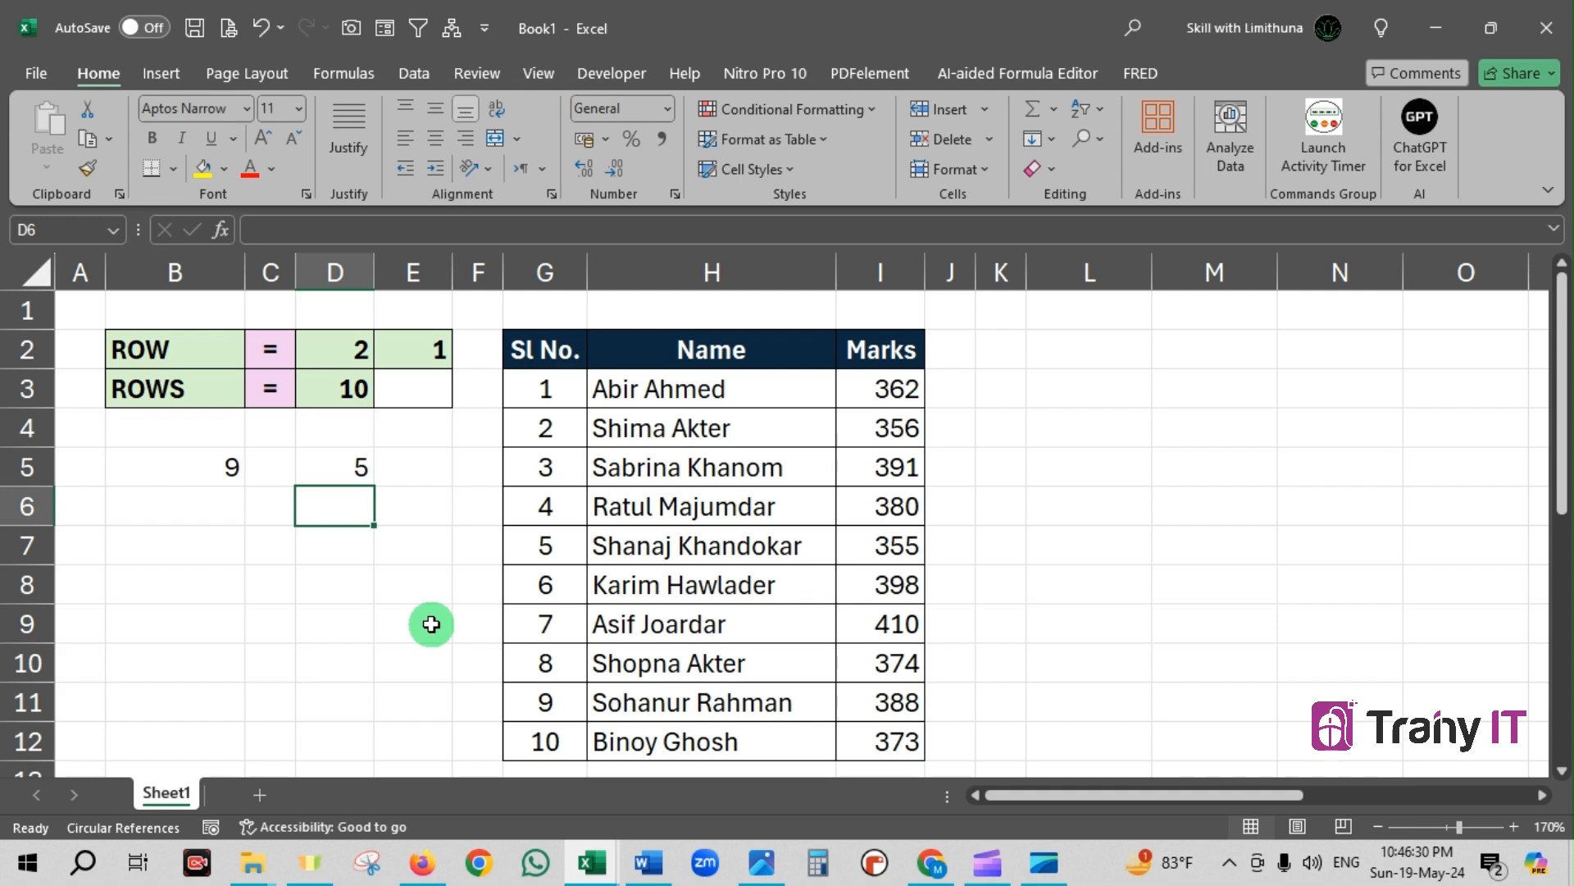
click(436, 352)
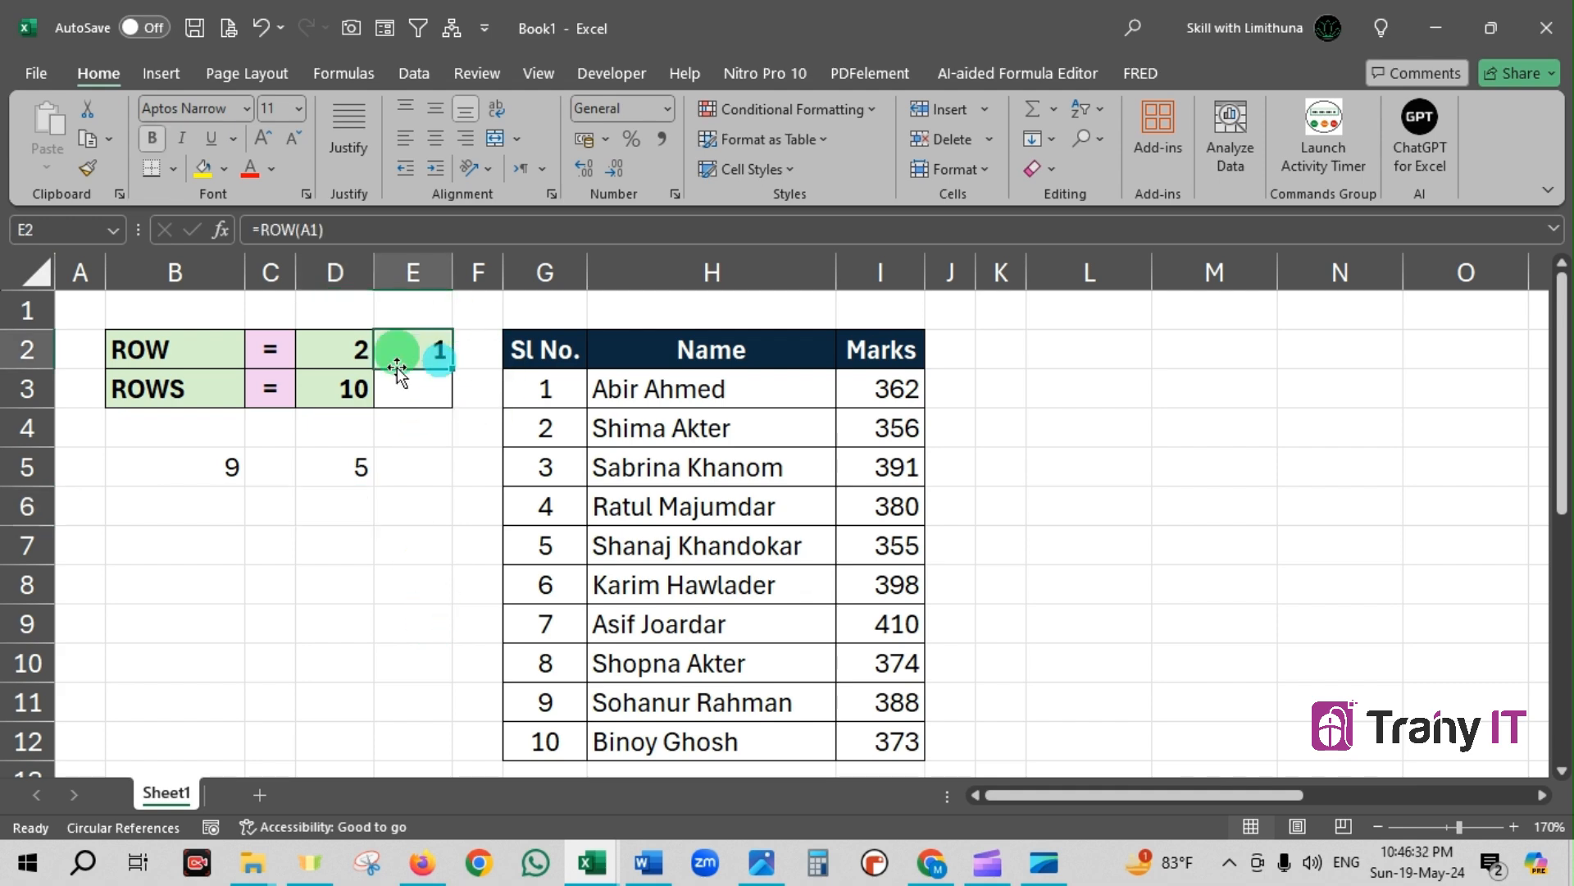
Enter the formula =ROW(D5) in cell D6 and check the cell it references
click(350, 506)
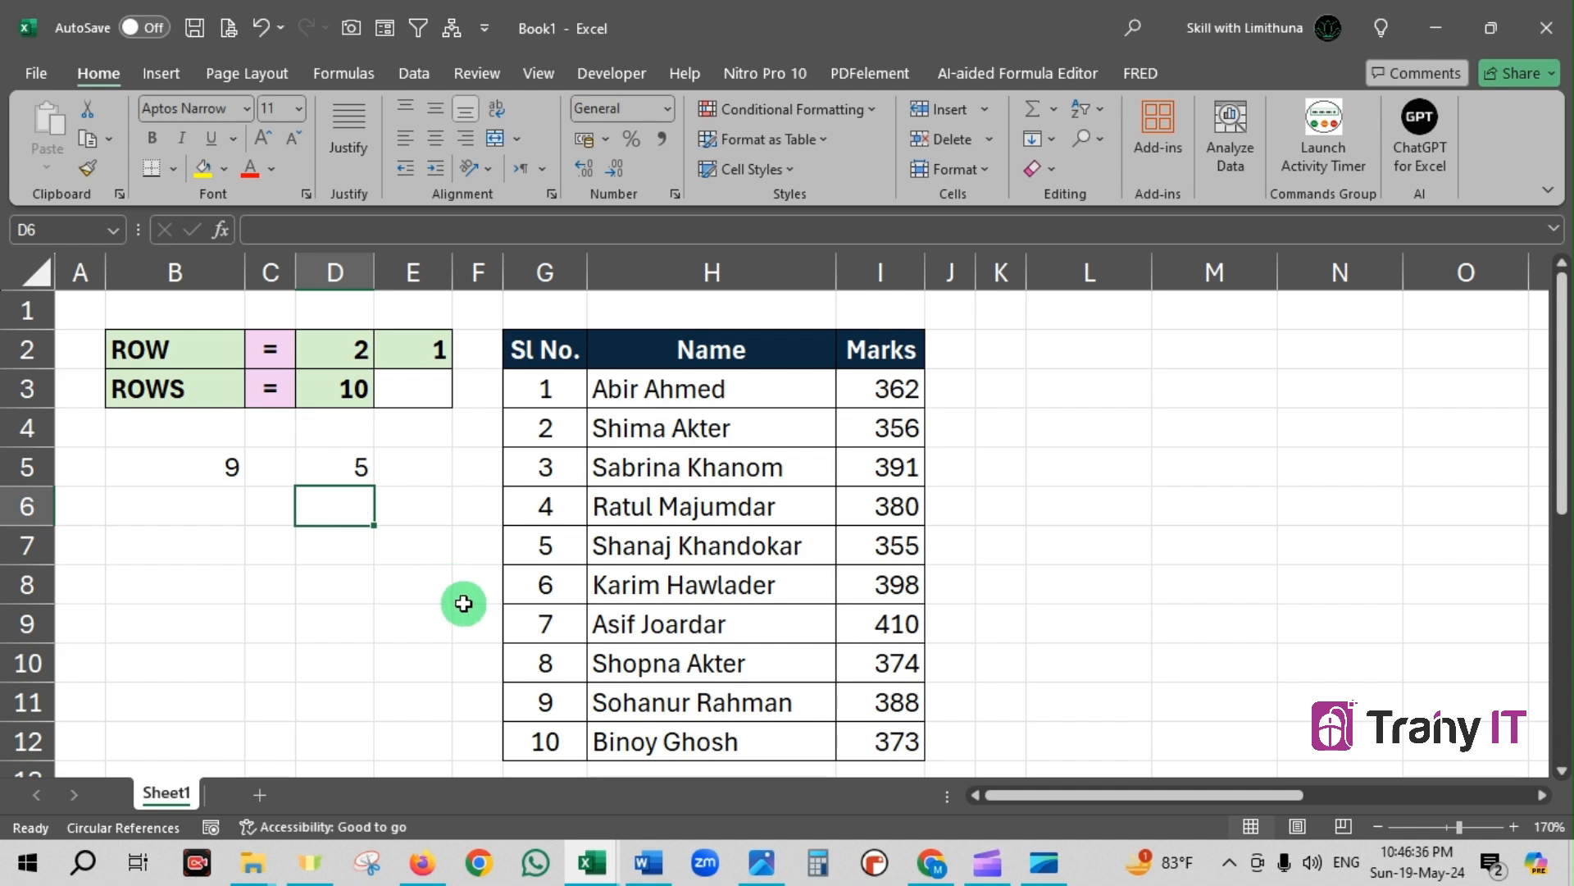
text(=)
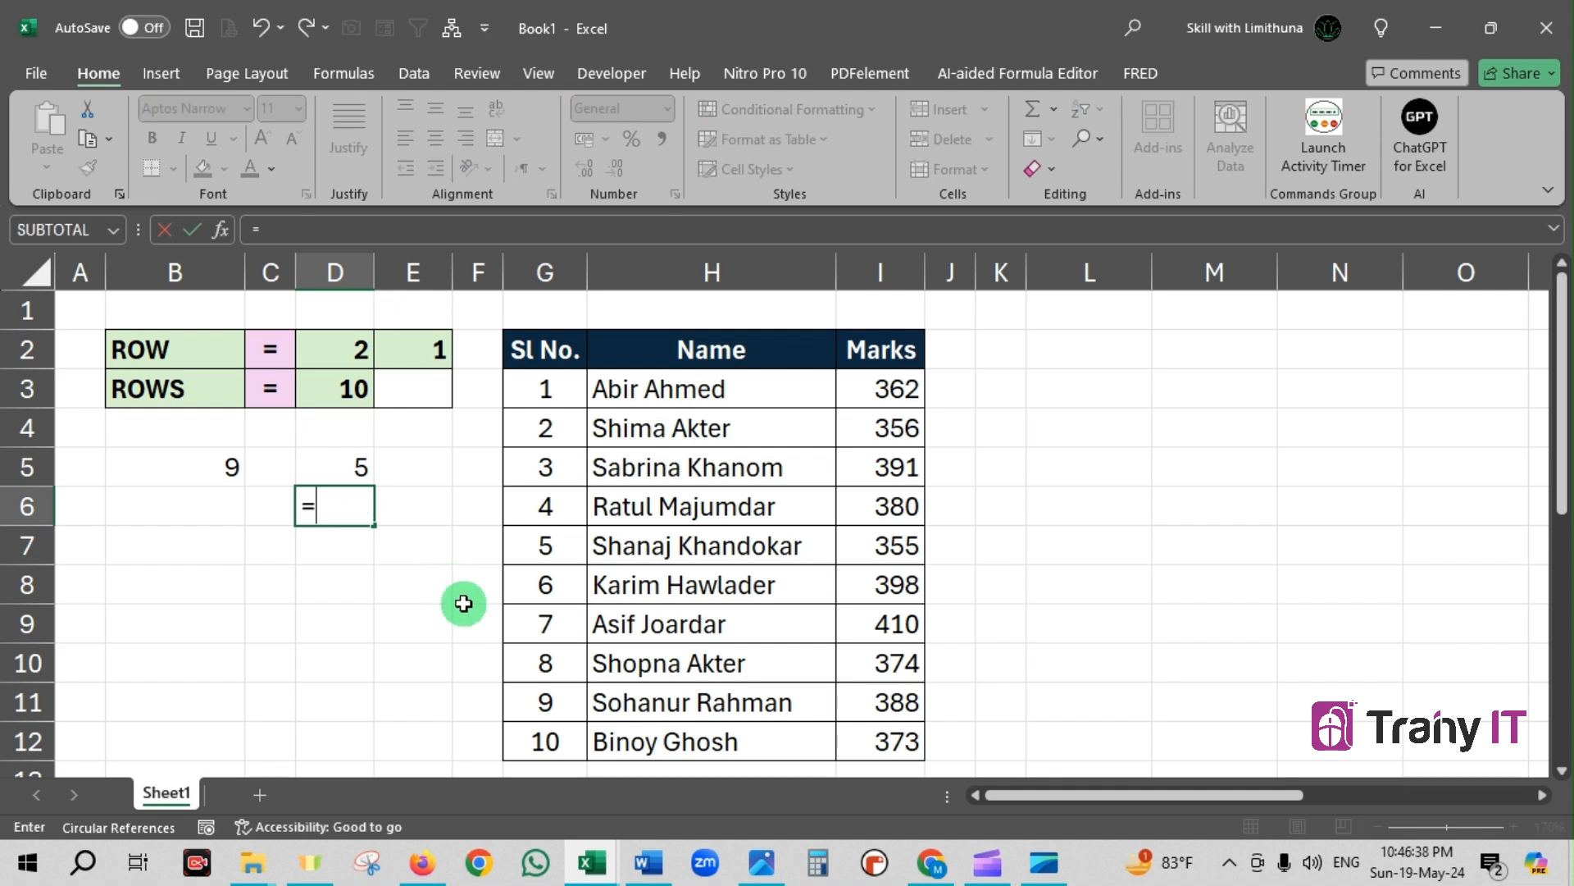
text(row)
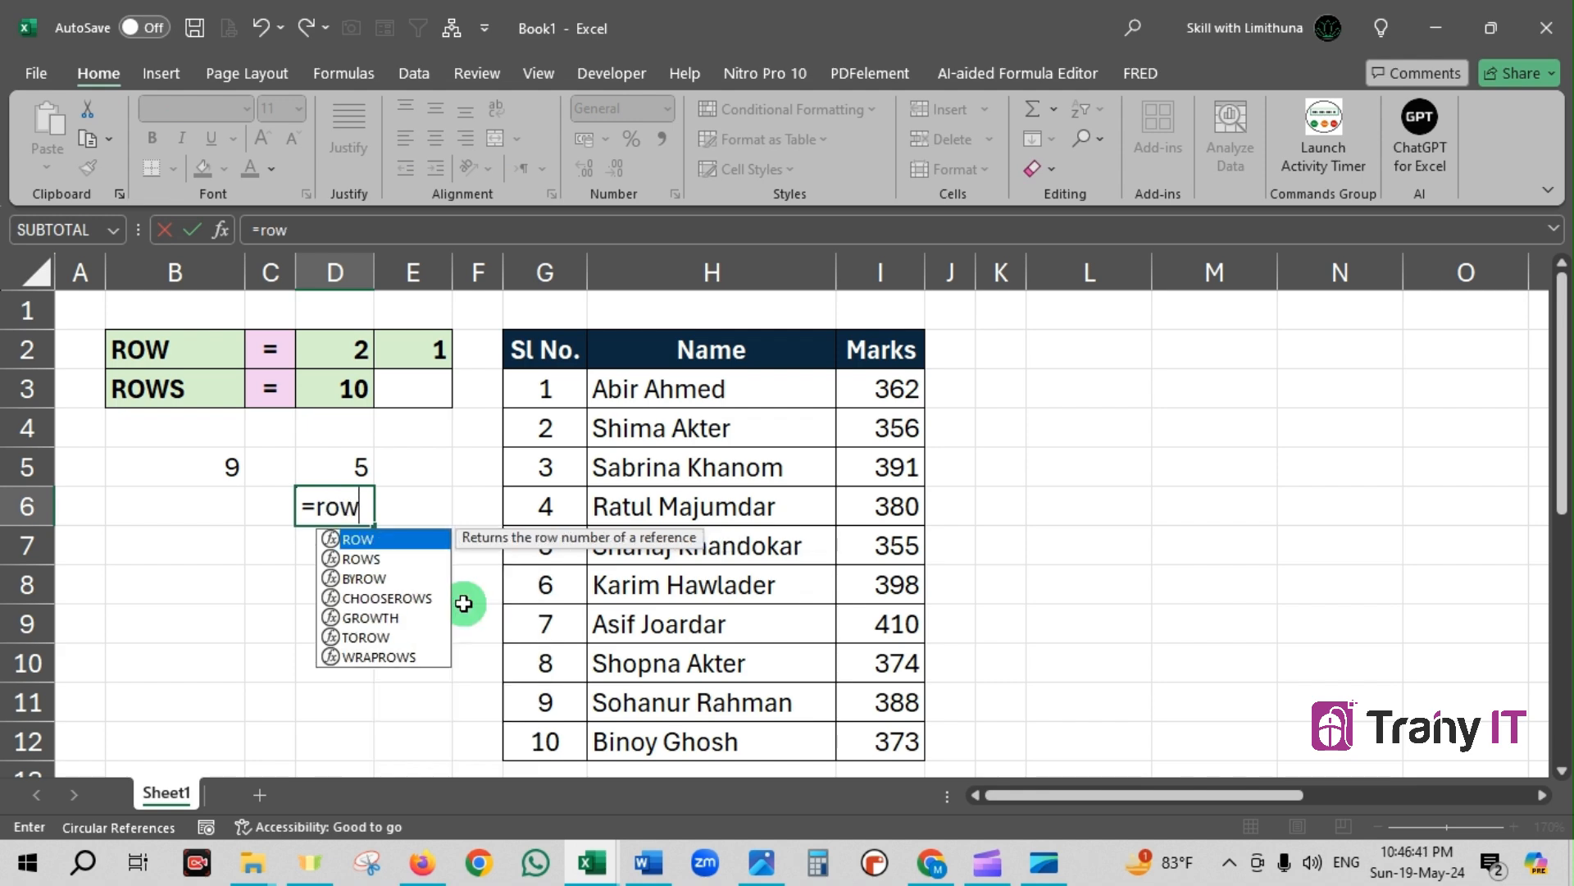
key(Tab)
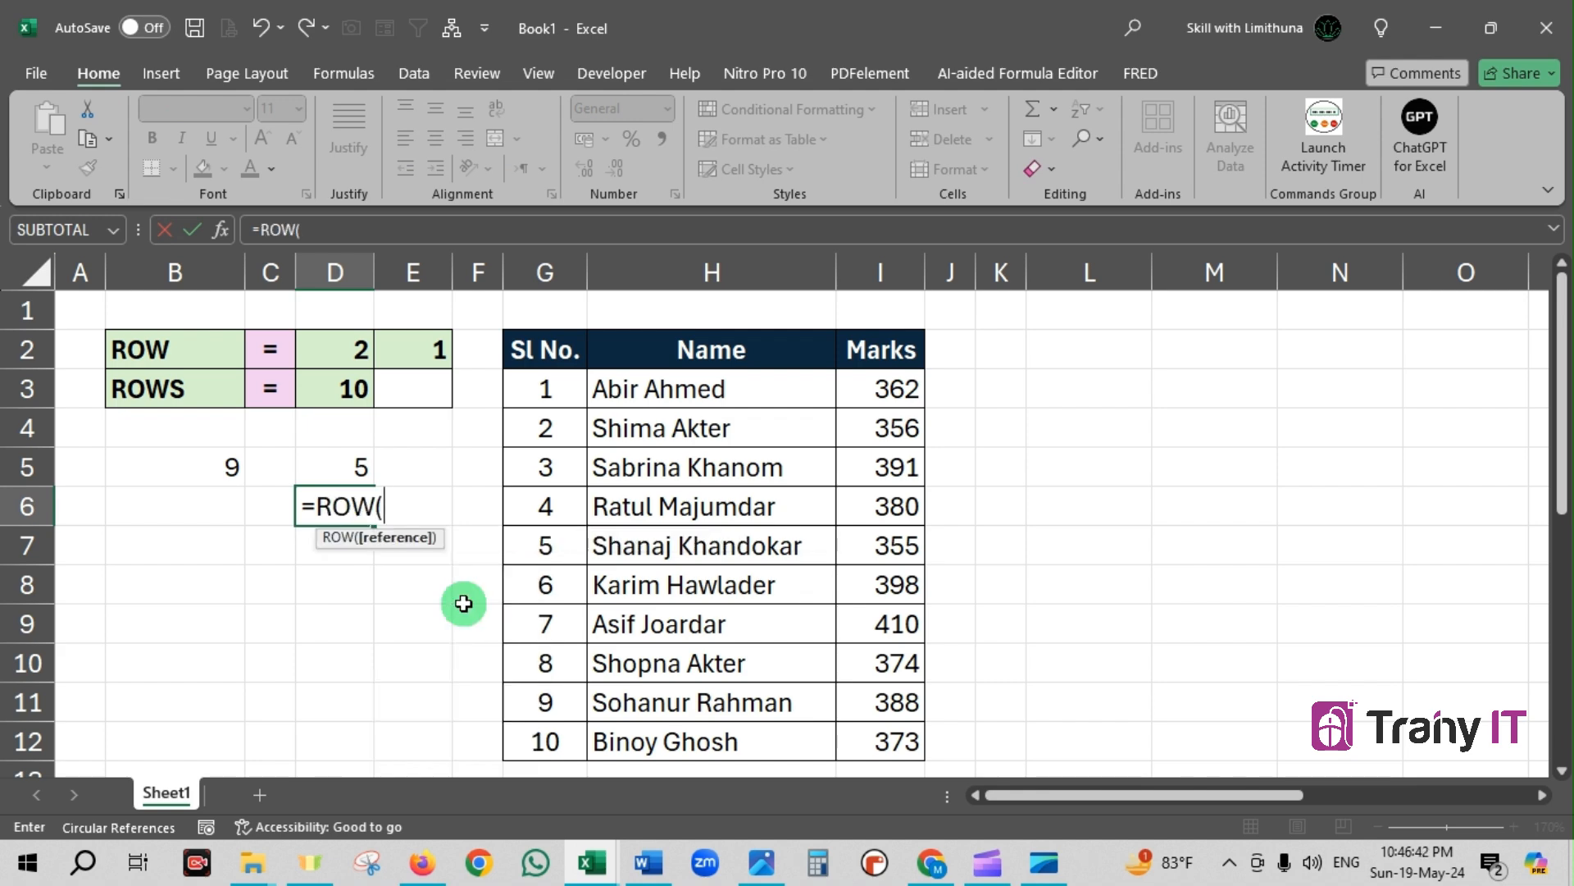
click(352, 458)
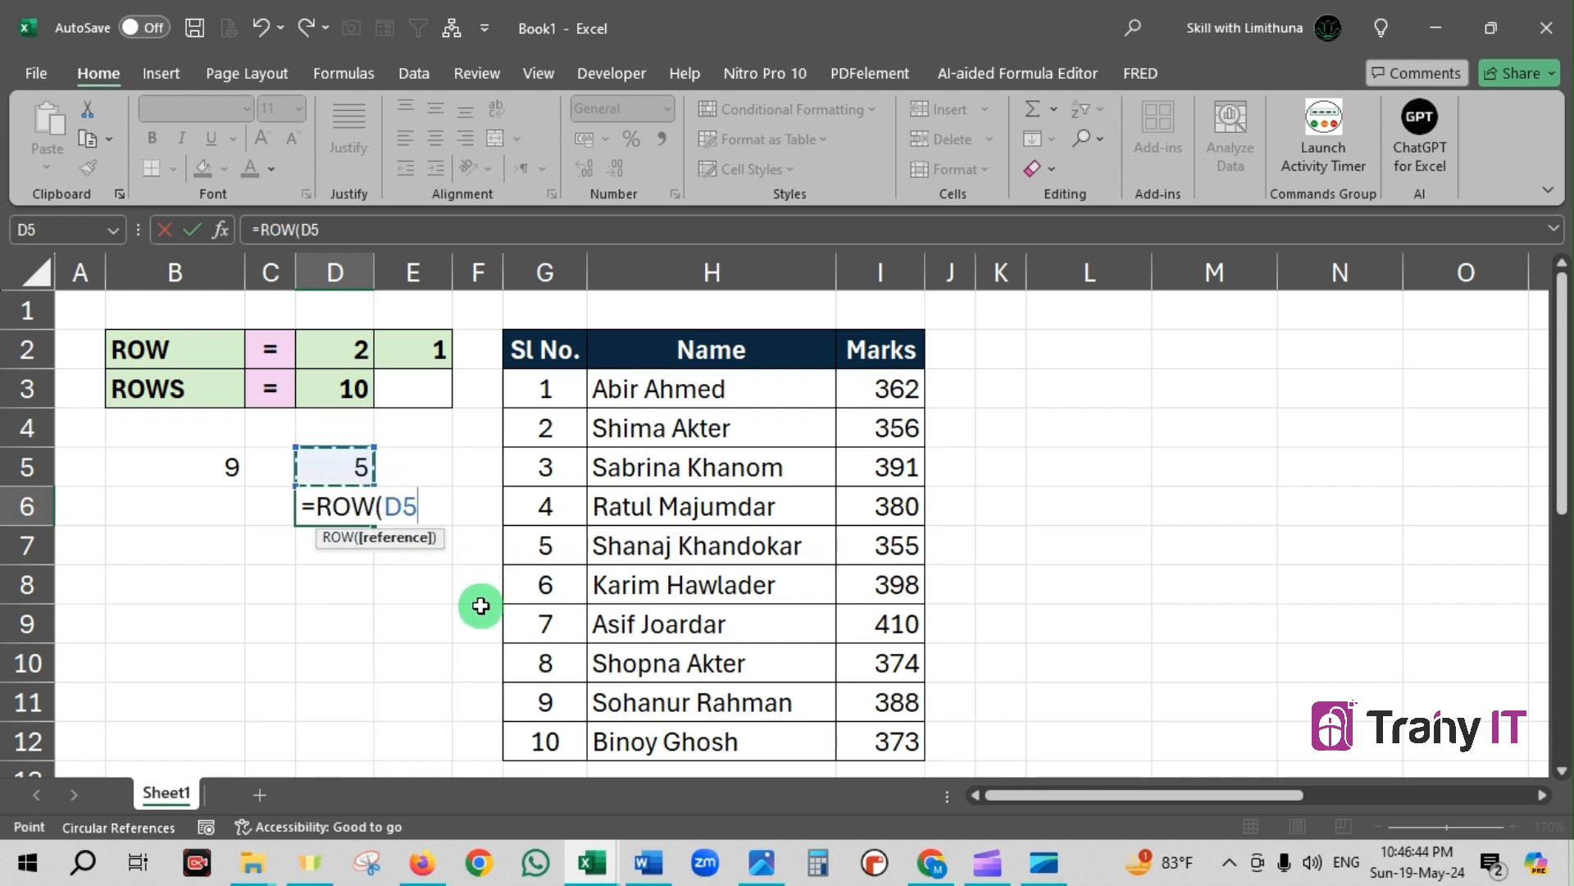
text())
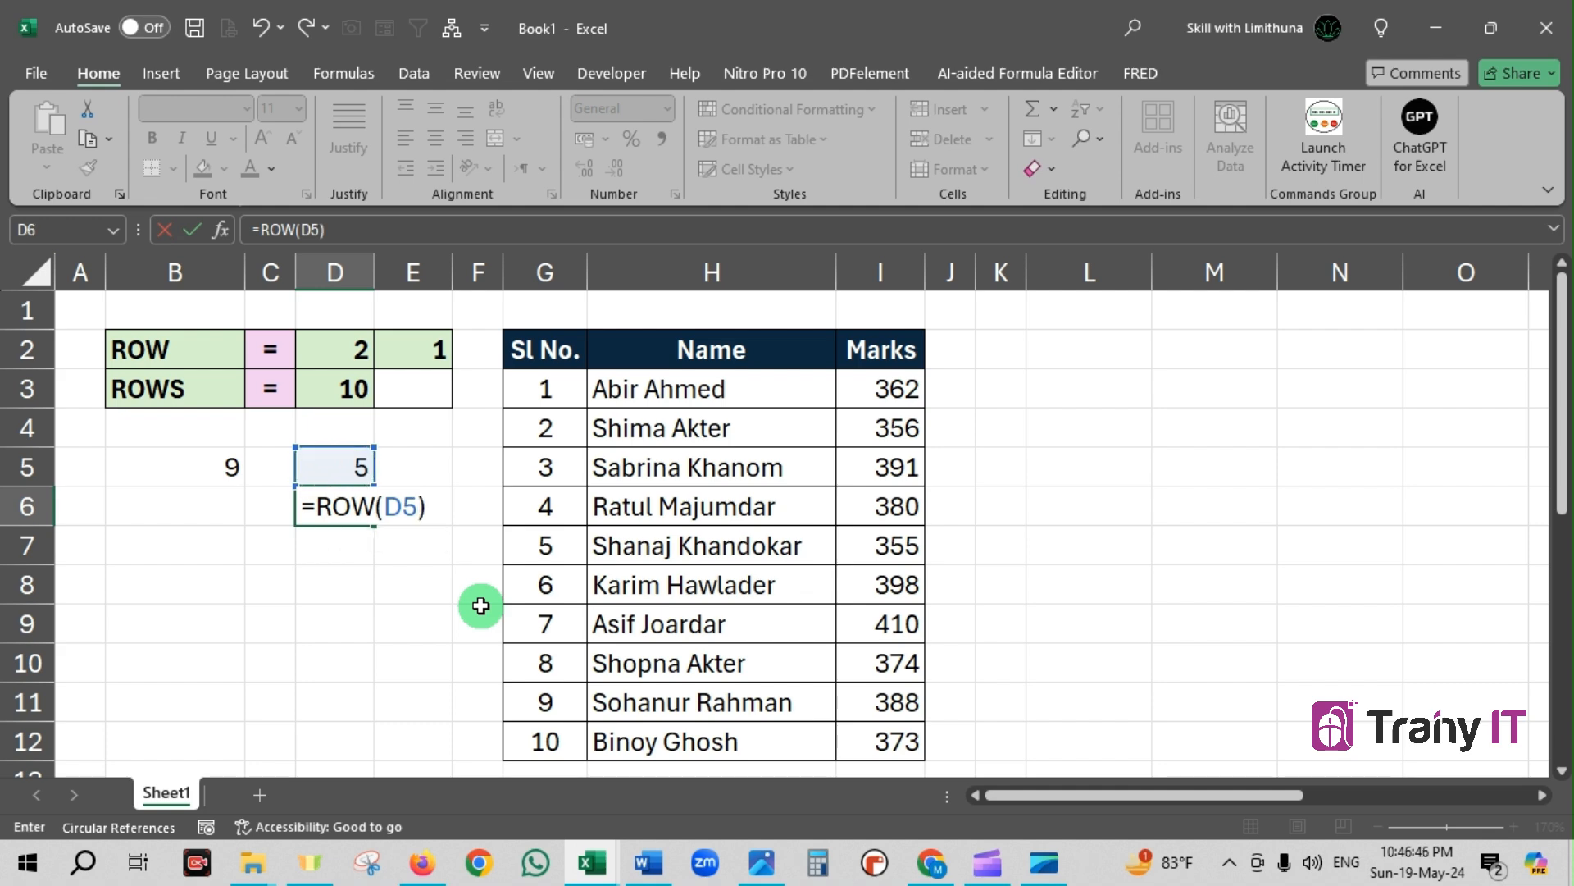
key(Return)
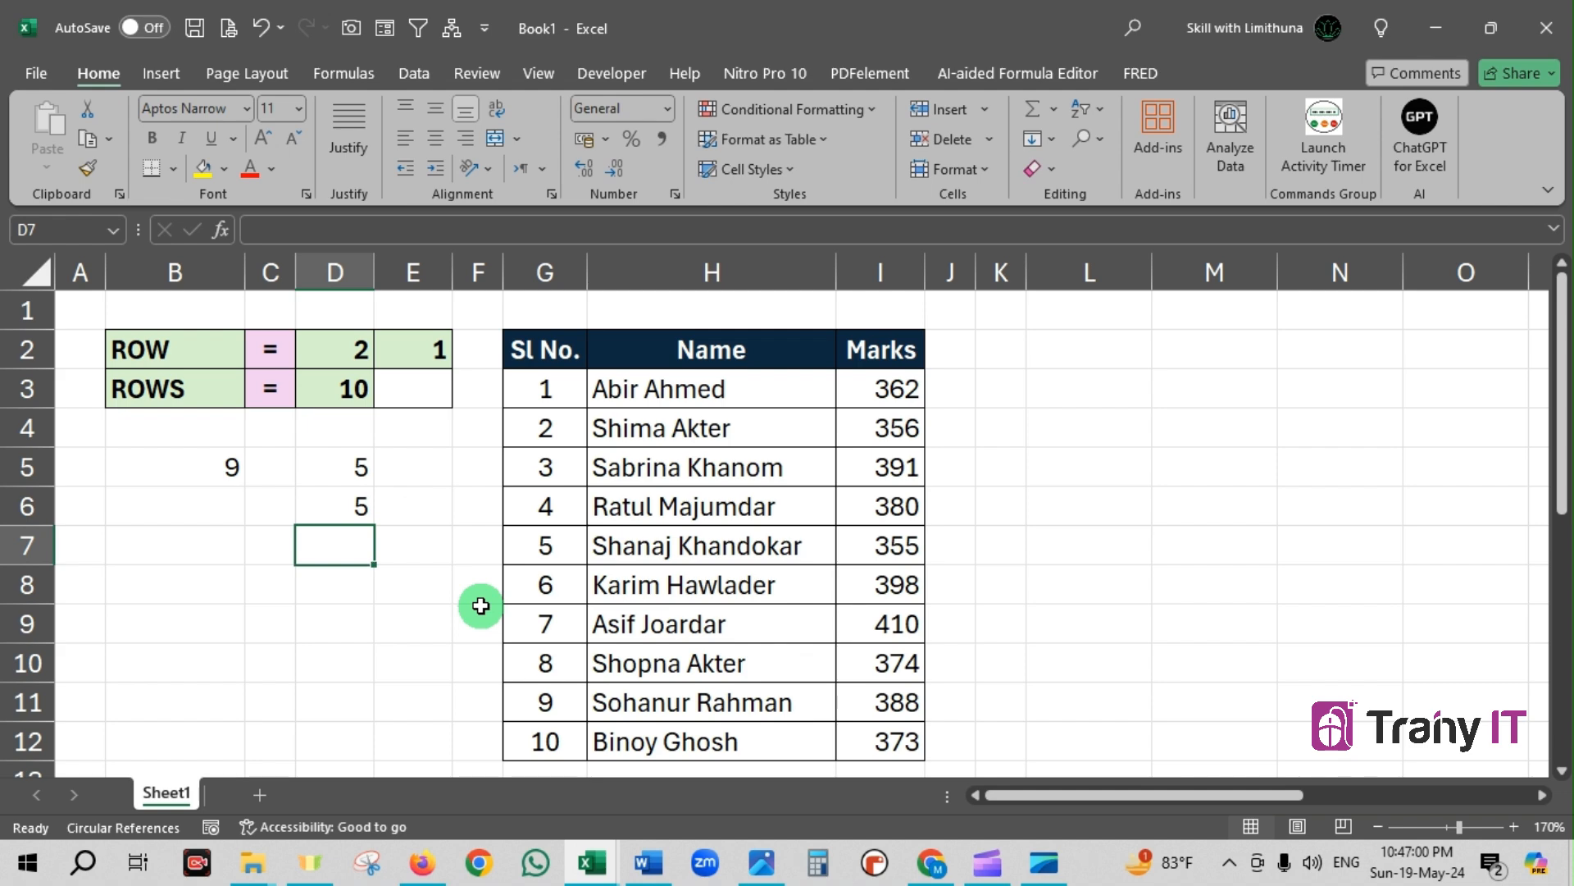
double_click(333, 506)
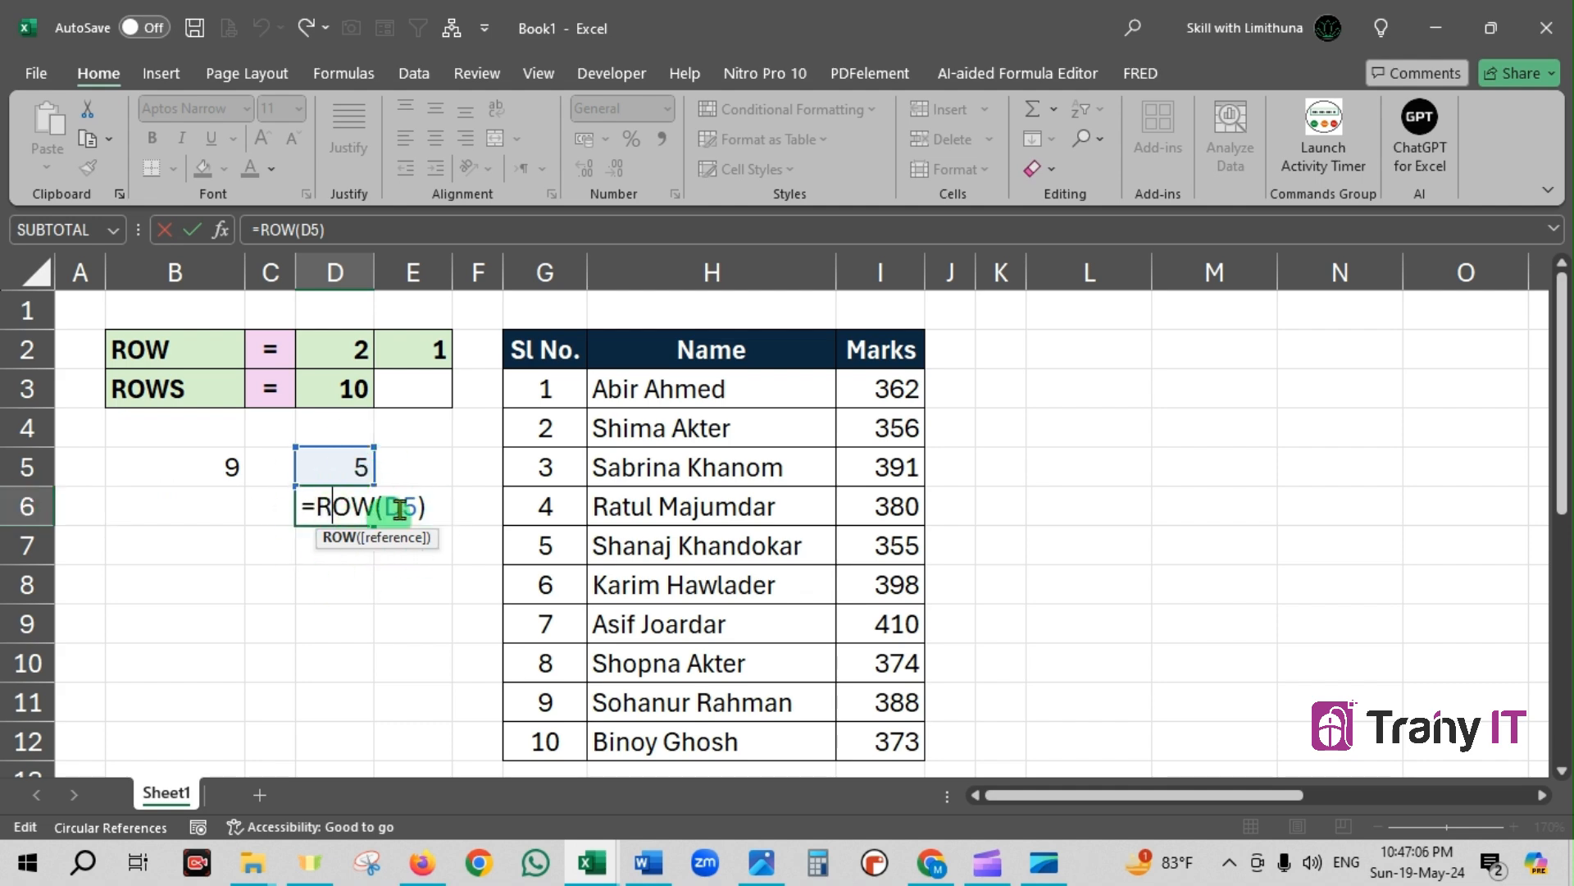
key(Return)
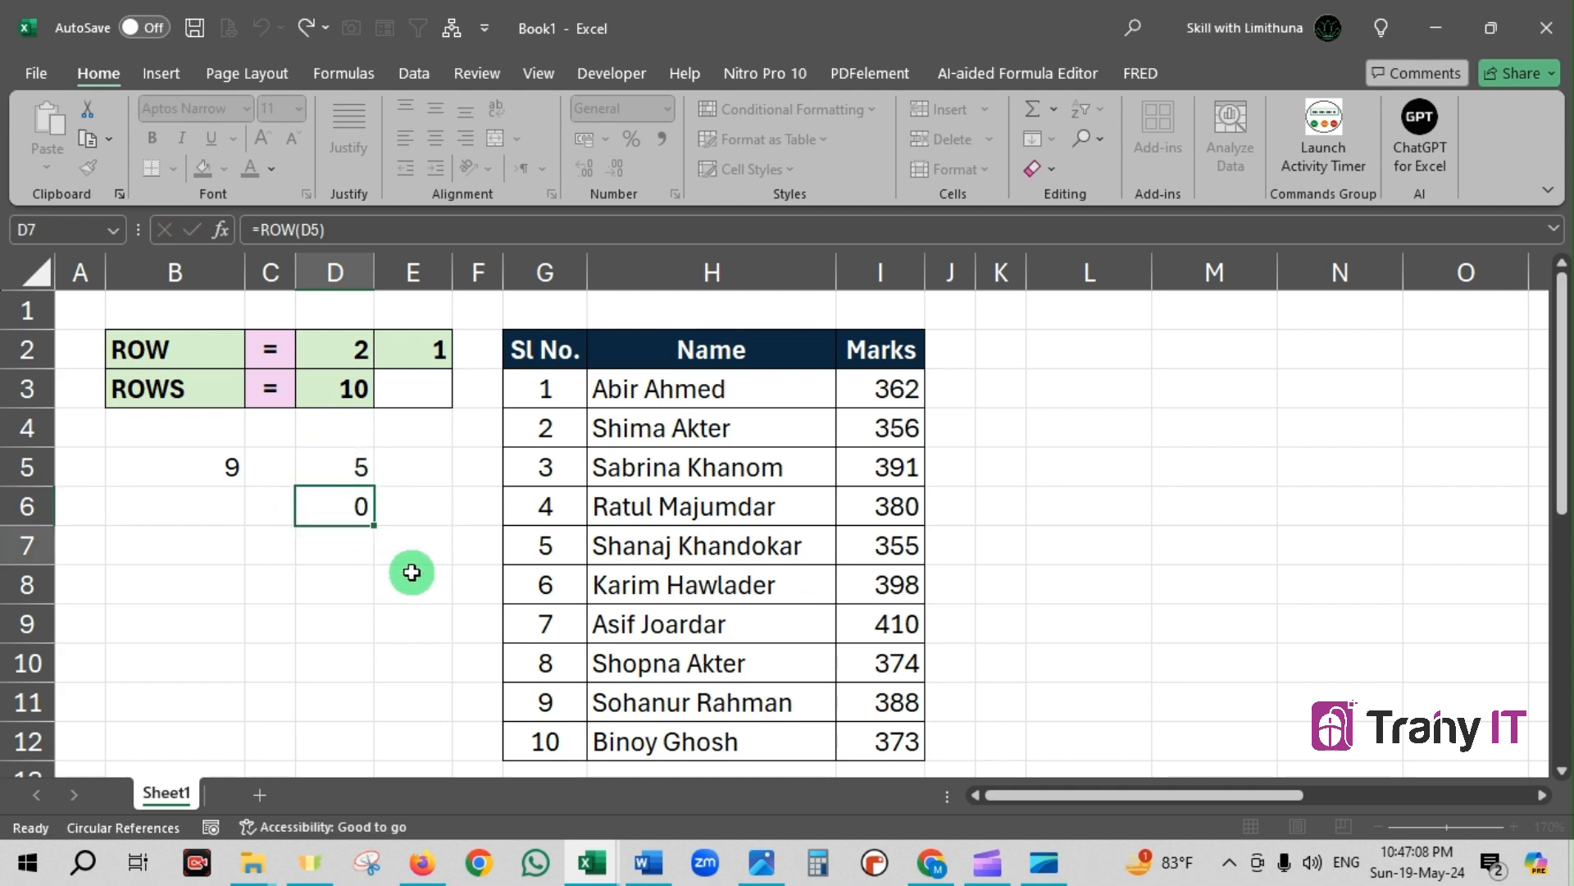
Copy the ROW() part of the formula in D5, leaving that cell's formula as it is
click(361, 467)
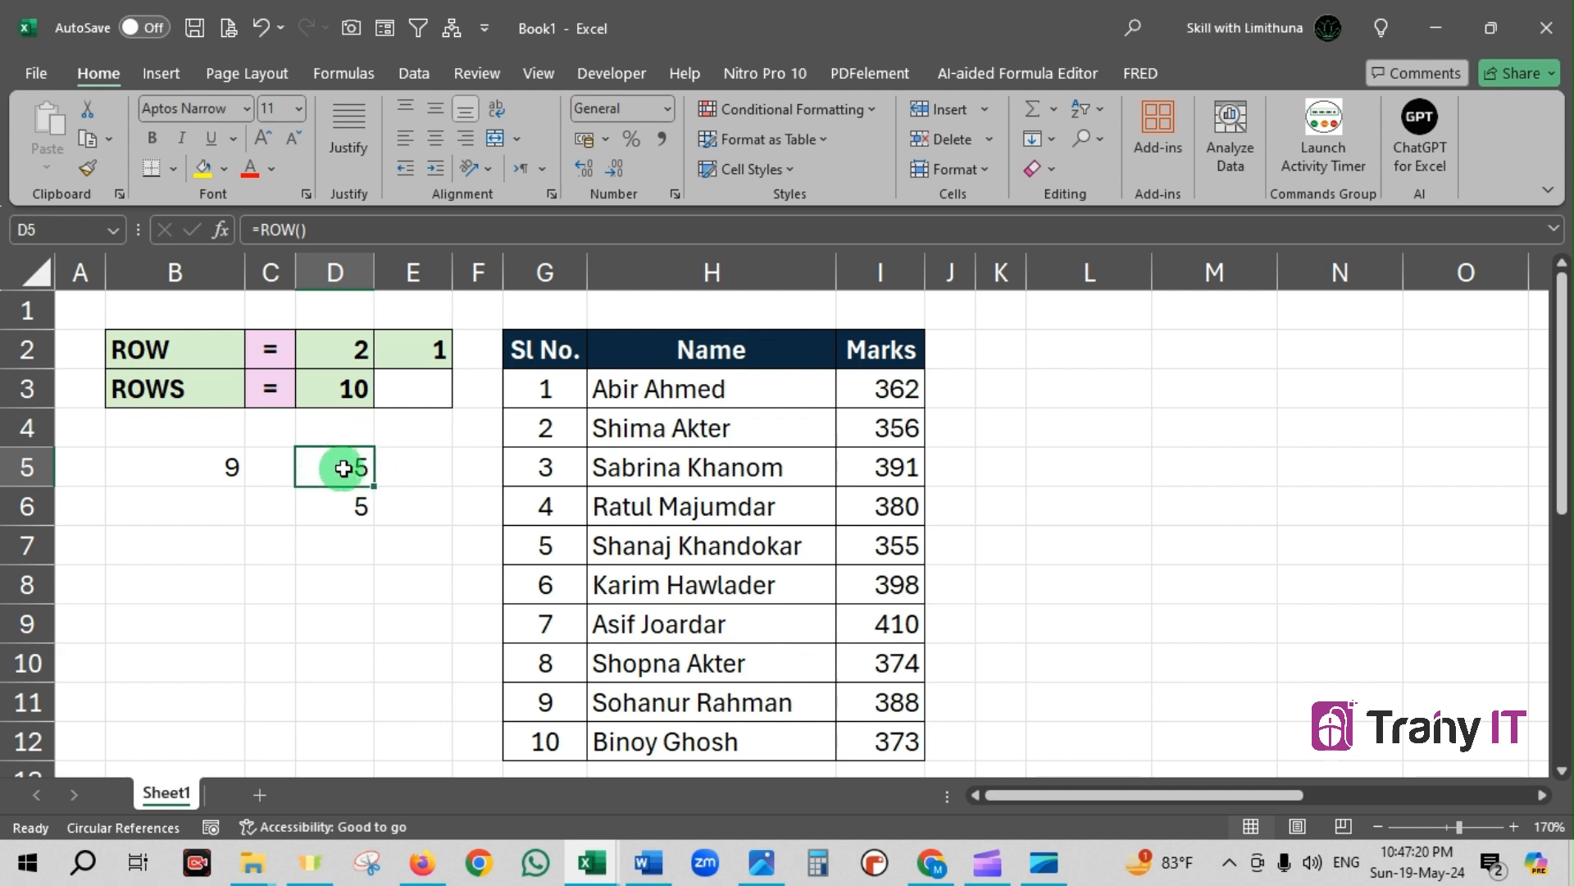
drag(323, 231, 250, 230)
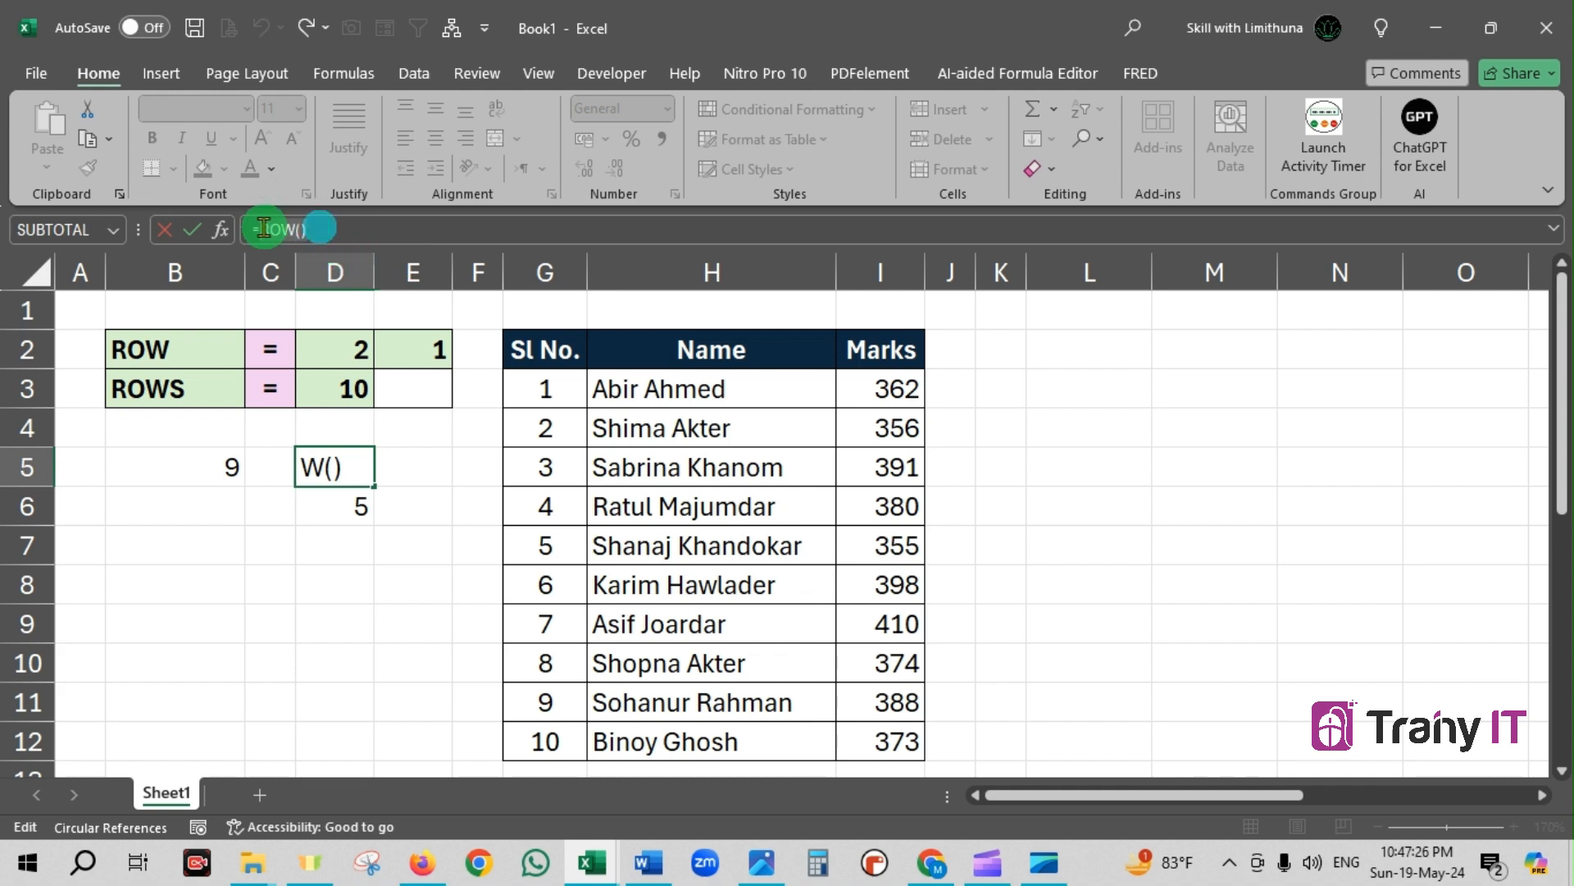
key(Escape)
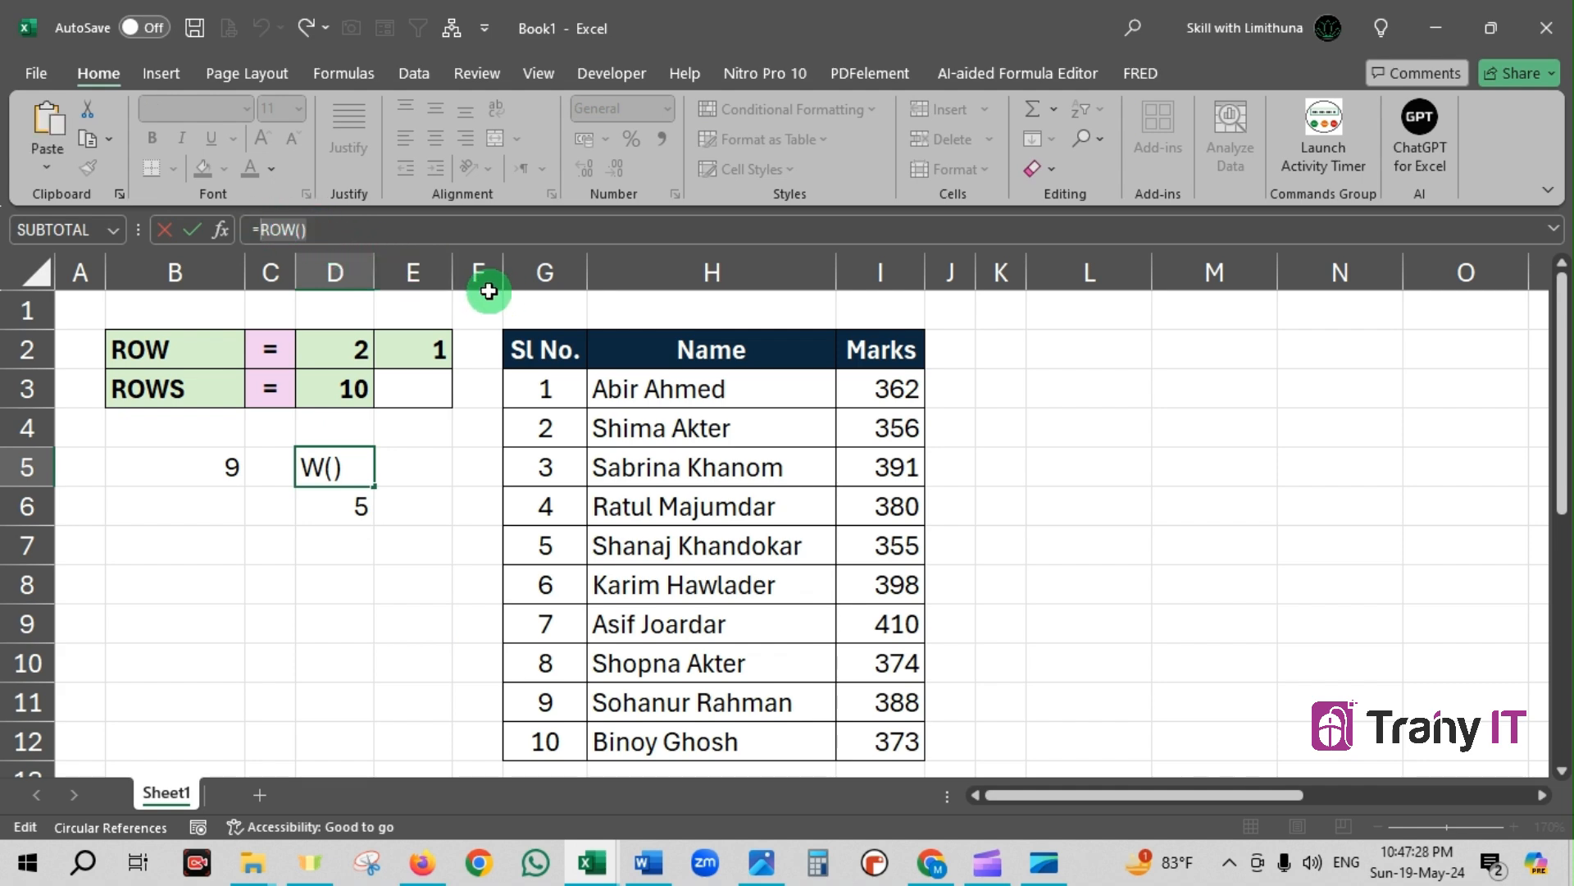
key(Return)
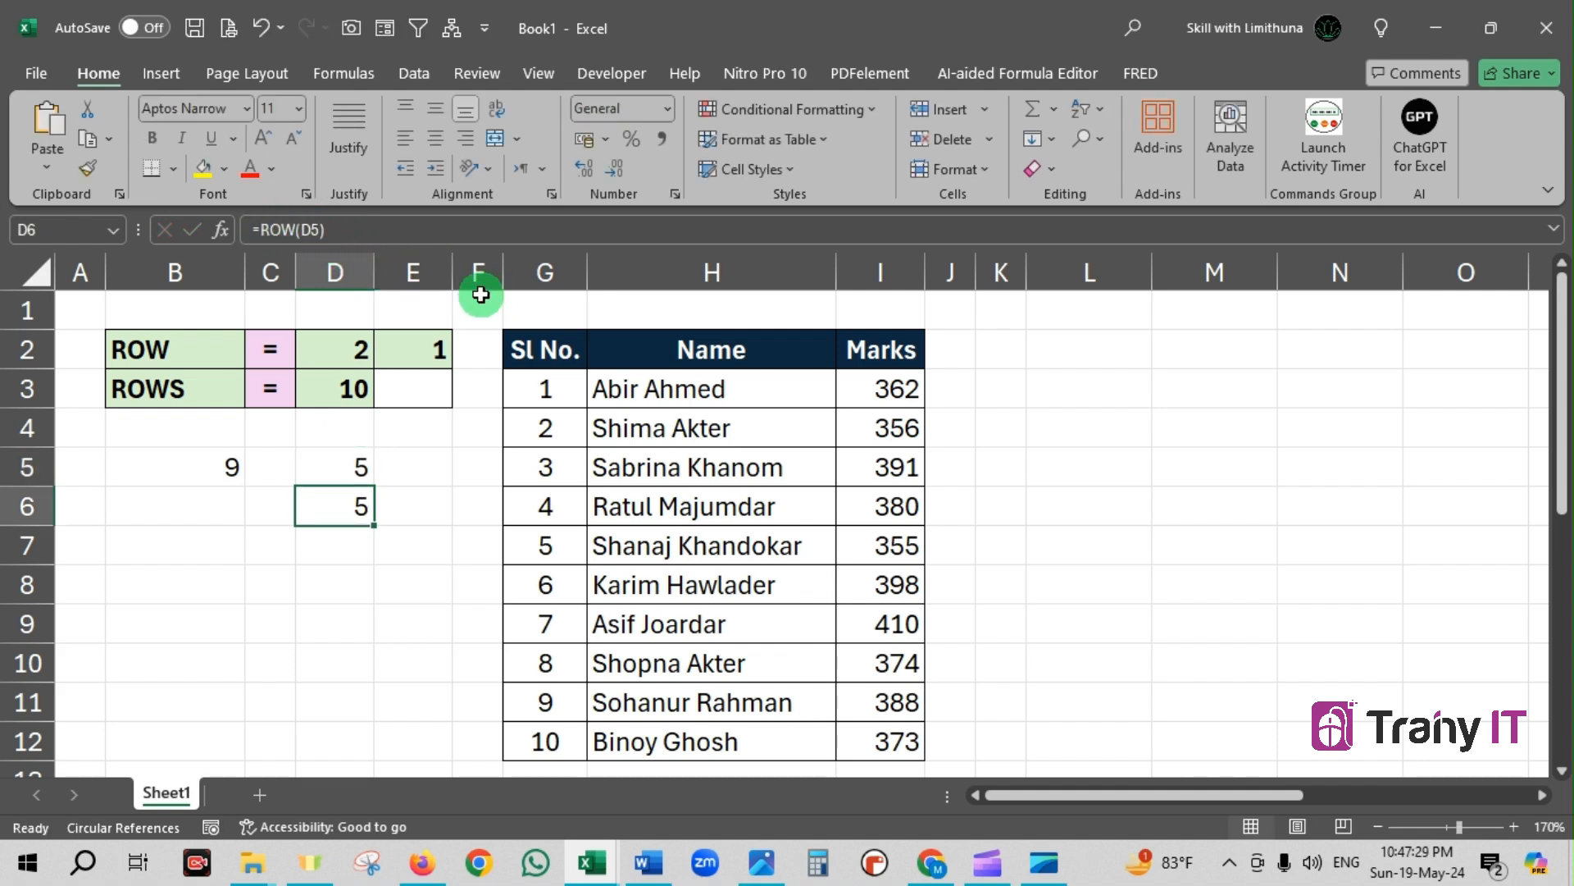
Change the formula in D6 to =ROW()-ROW($D$5), with the D5 reference made absolute
click(332, 503)
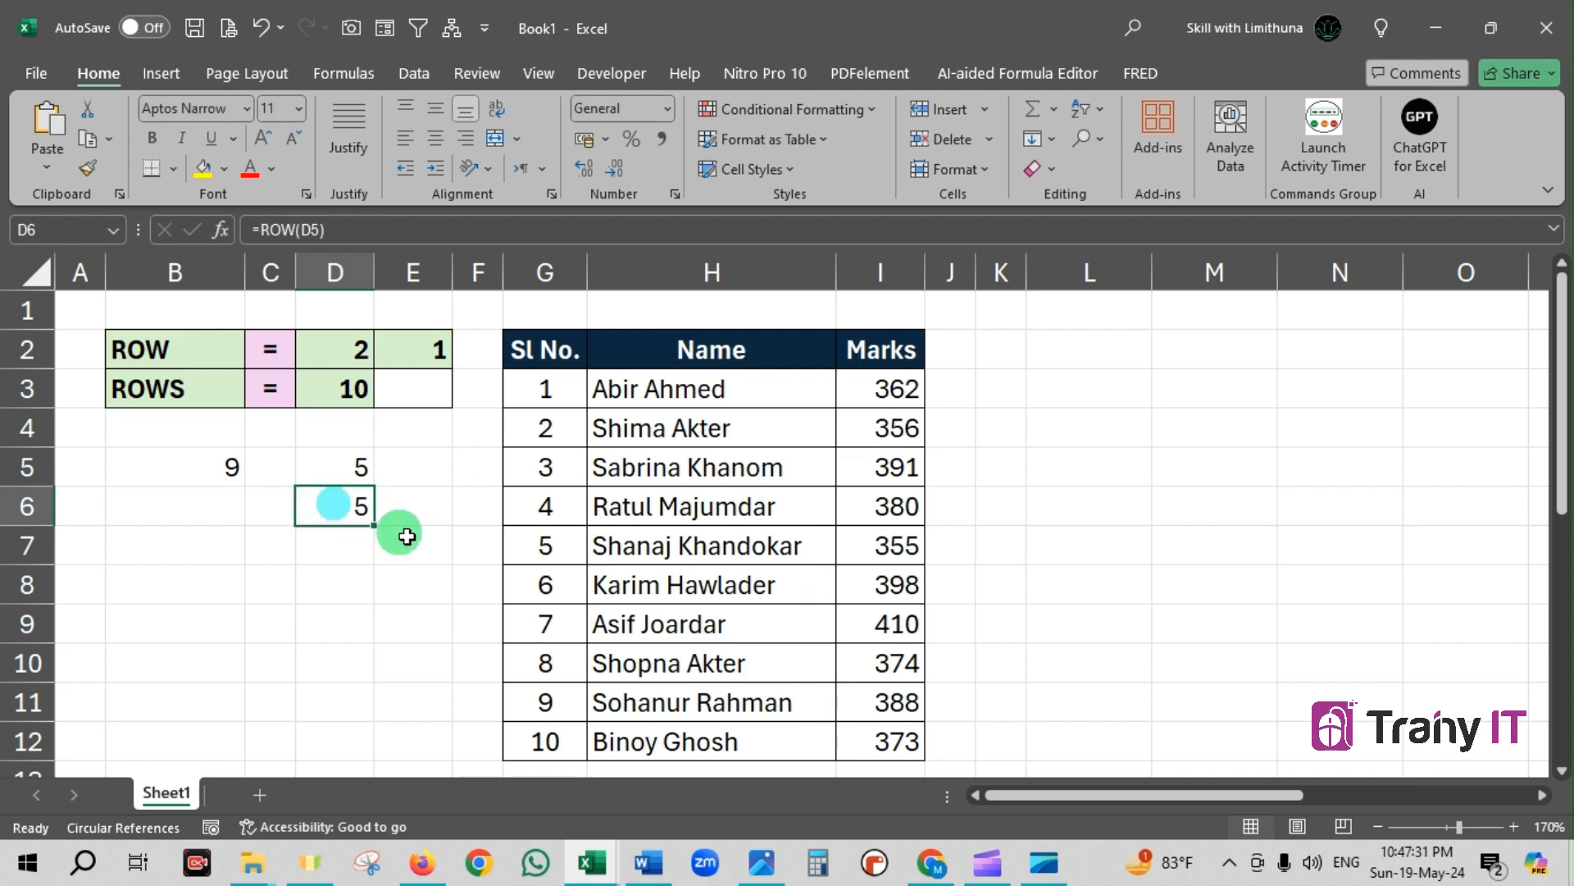
click(263, 225)
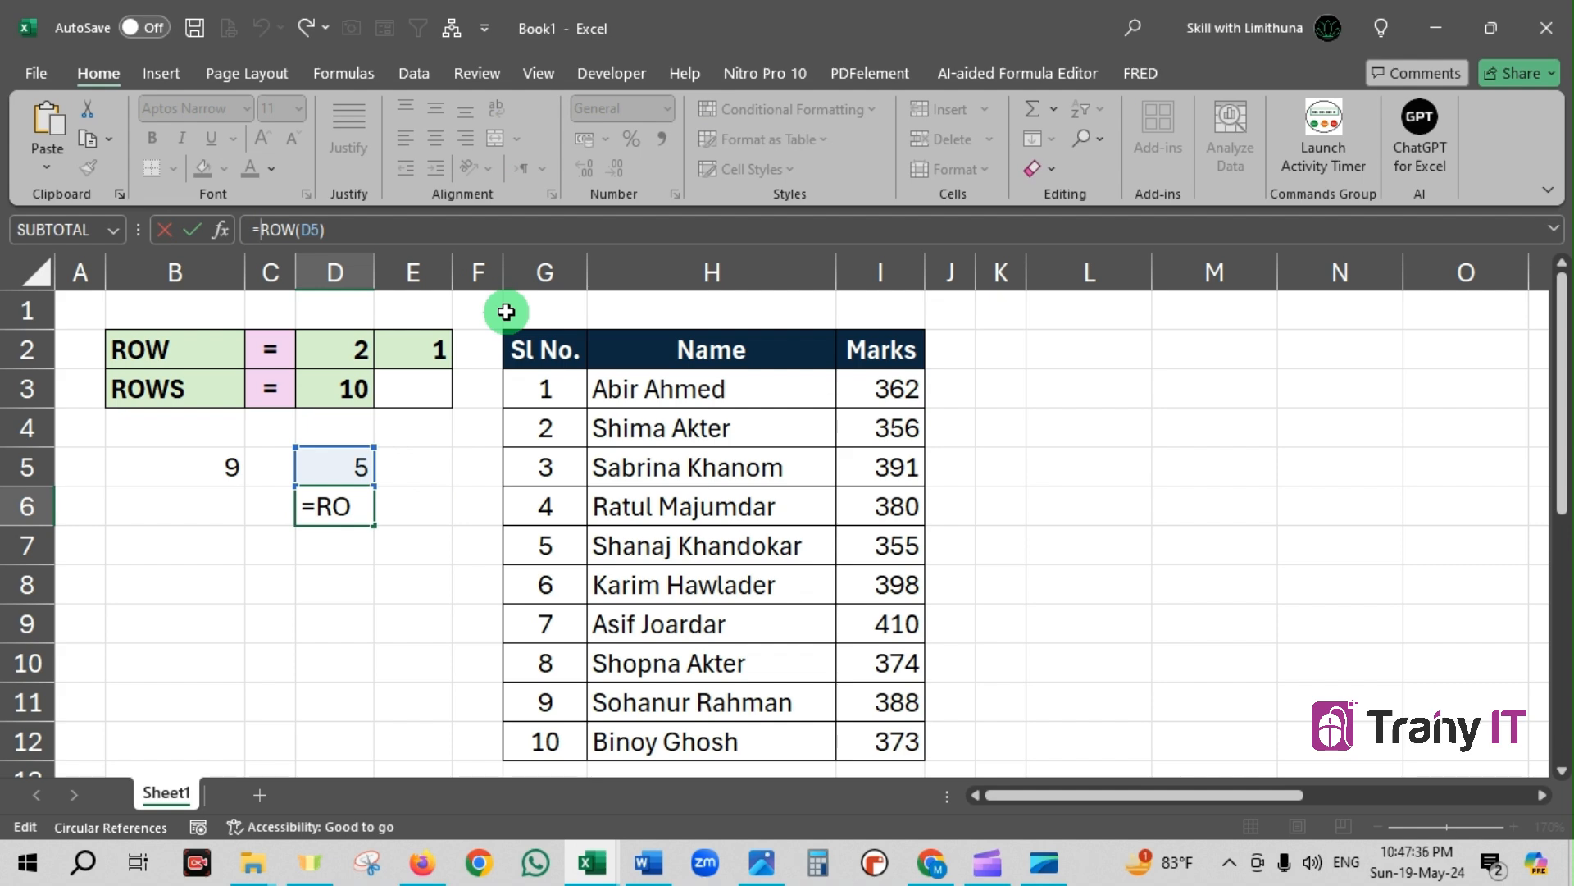
text(ROW())
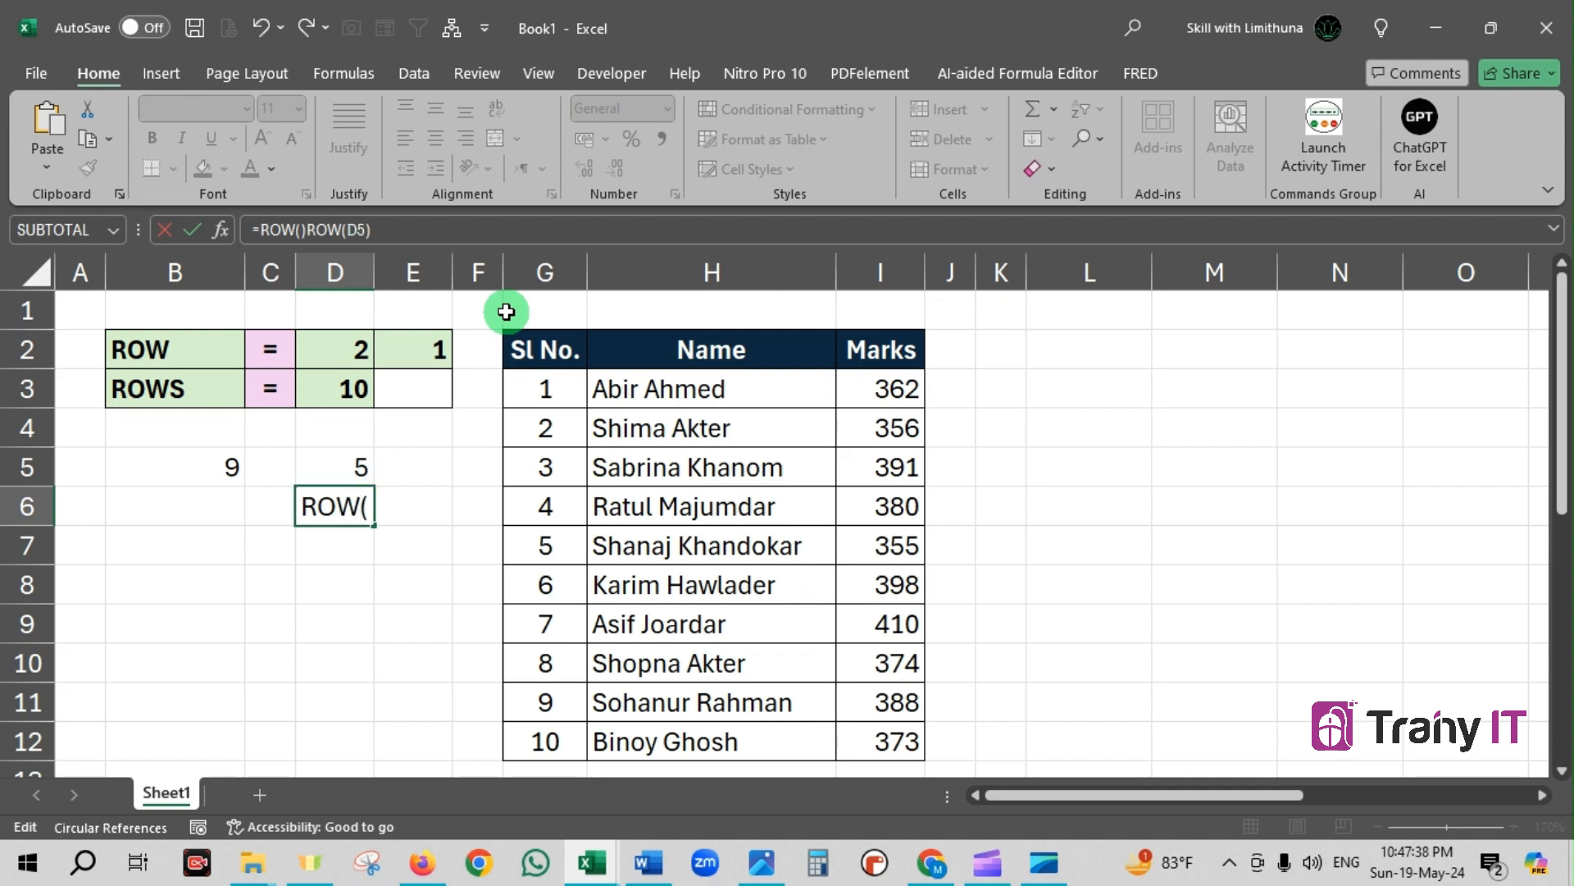
text(-)
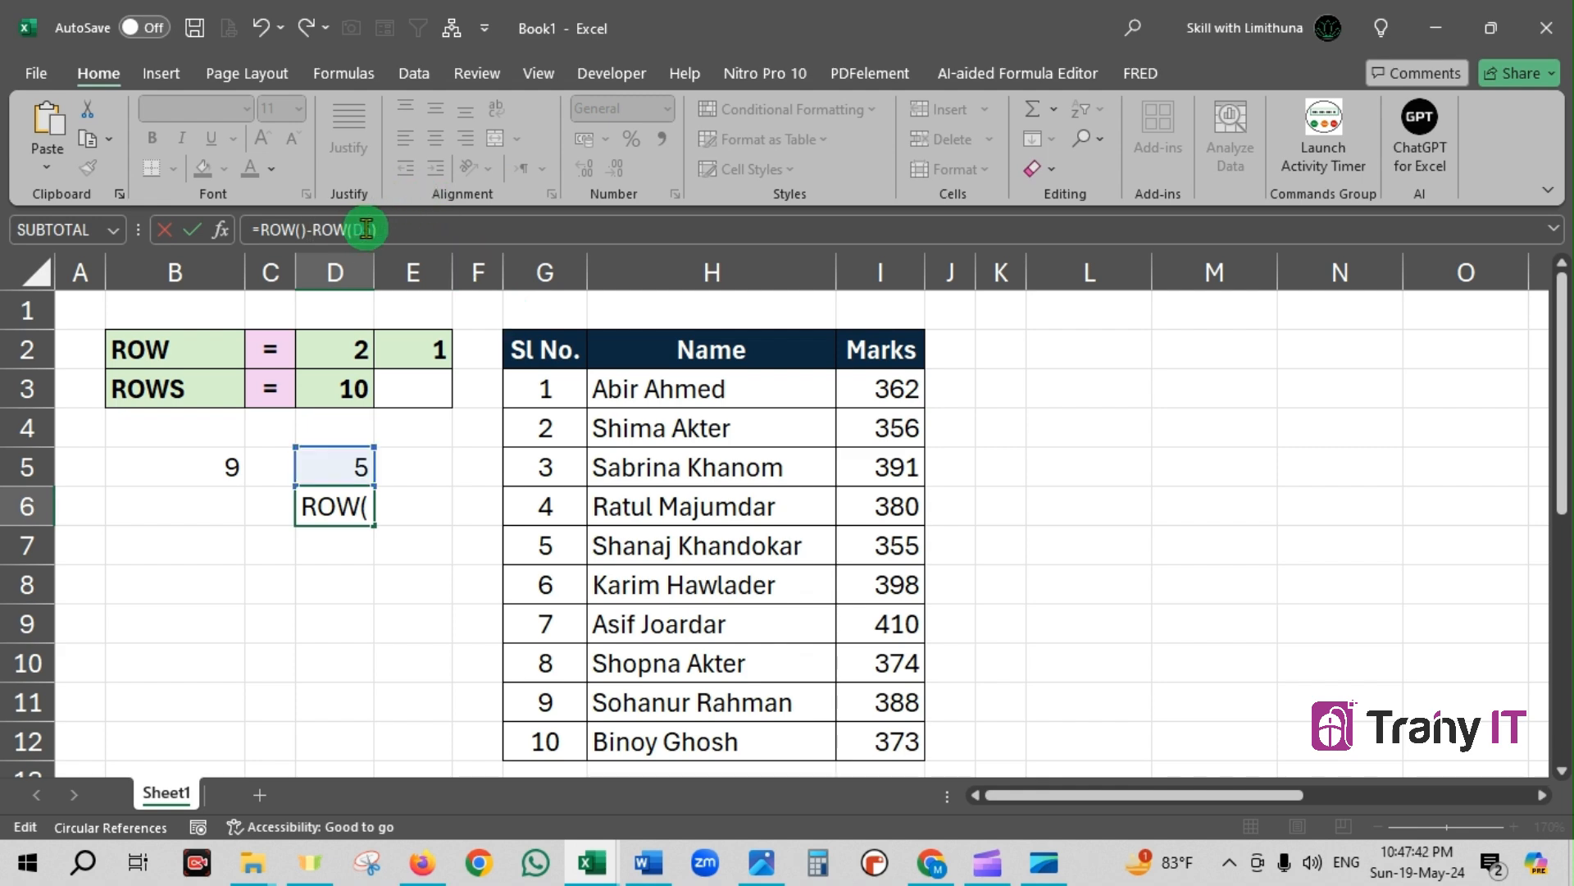
drag(372, 230, 354, 230)
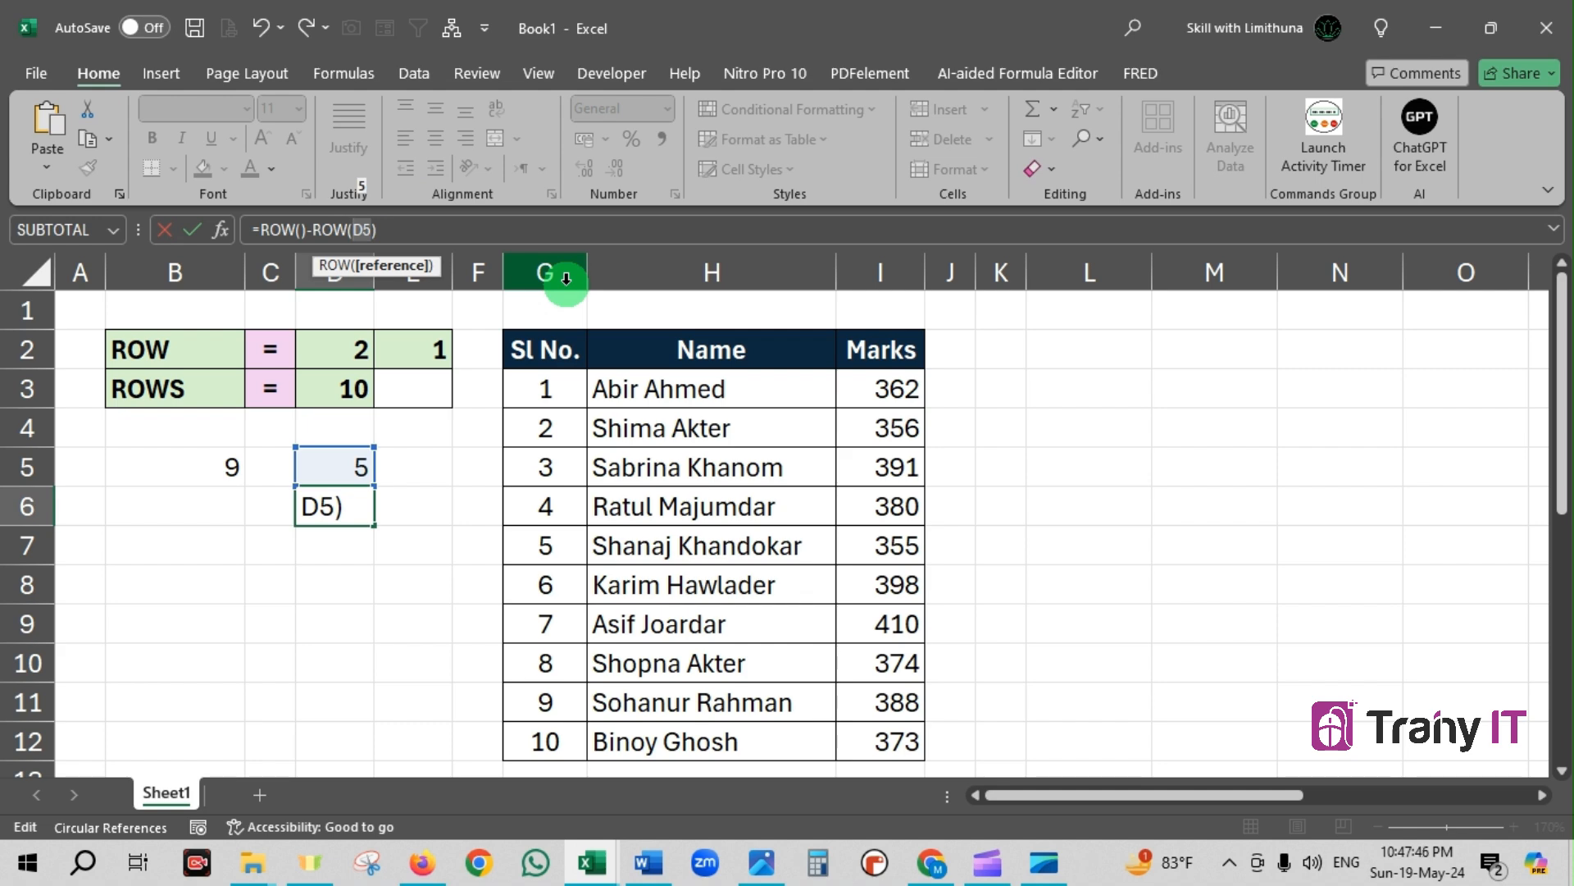
key(F4)
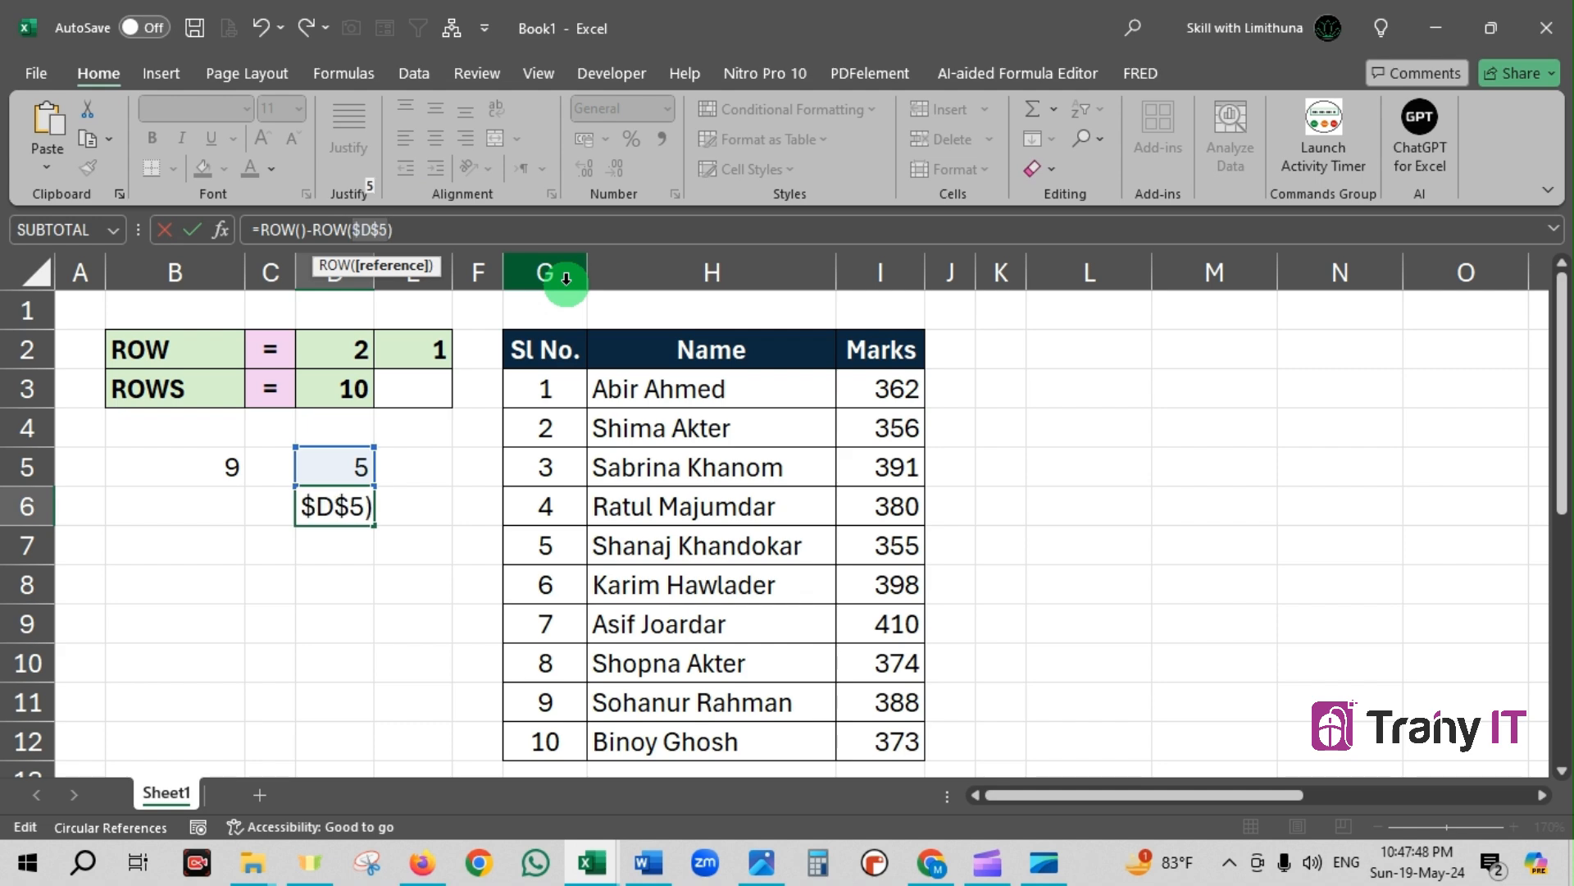
key(Return)
Examine the ROW() and ROW($D$5) parts of the formula in D6 and compare them with the row 6 header
click(358, 506)
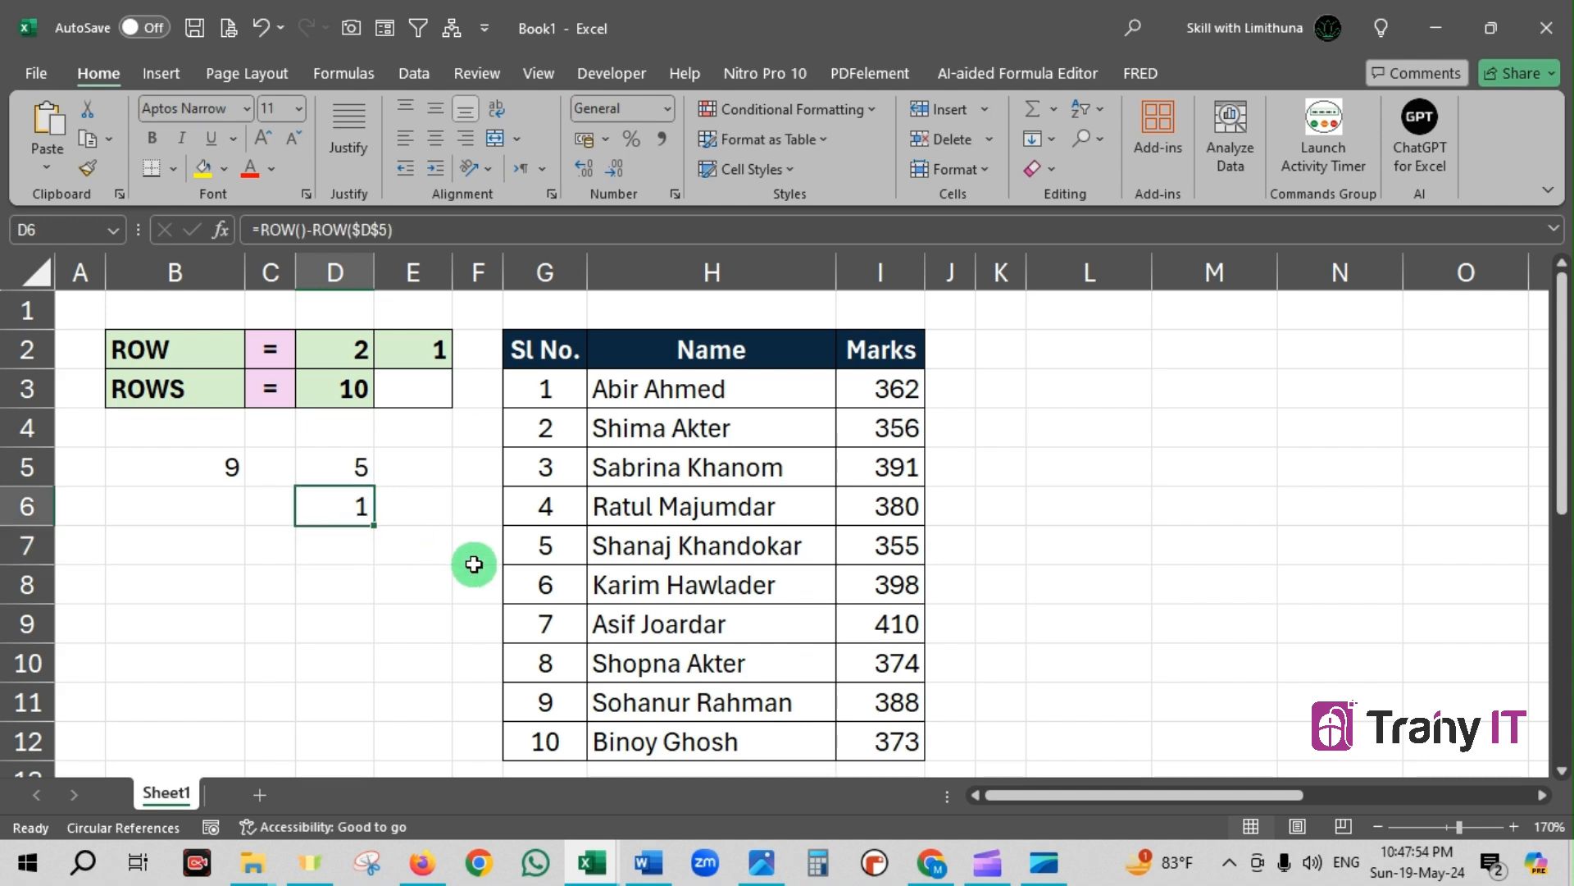
click(306, 232)
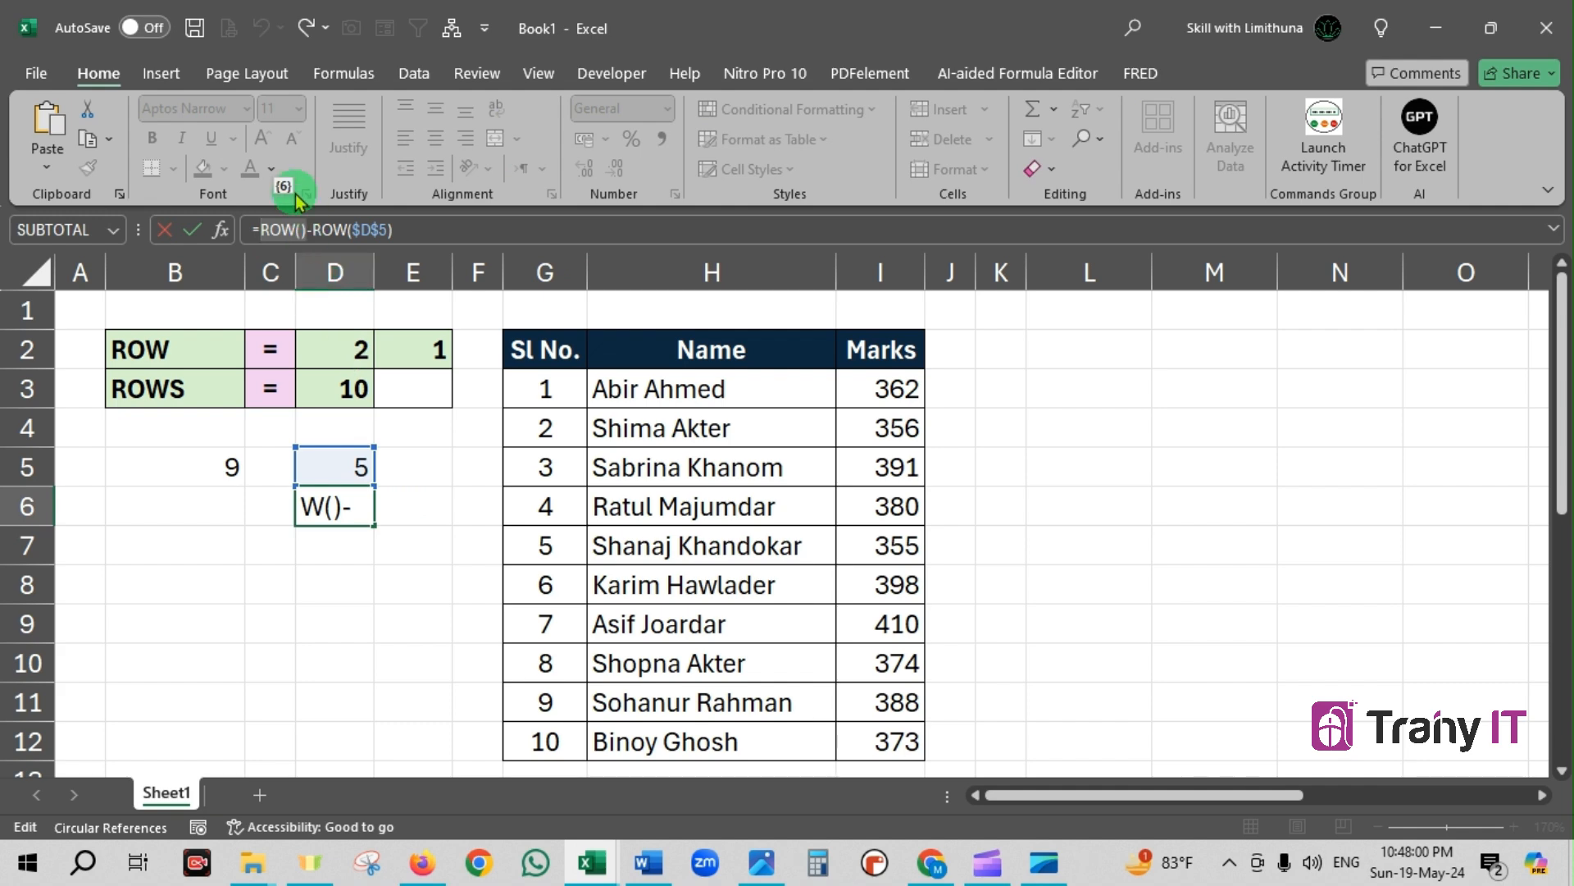
key(Return)
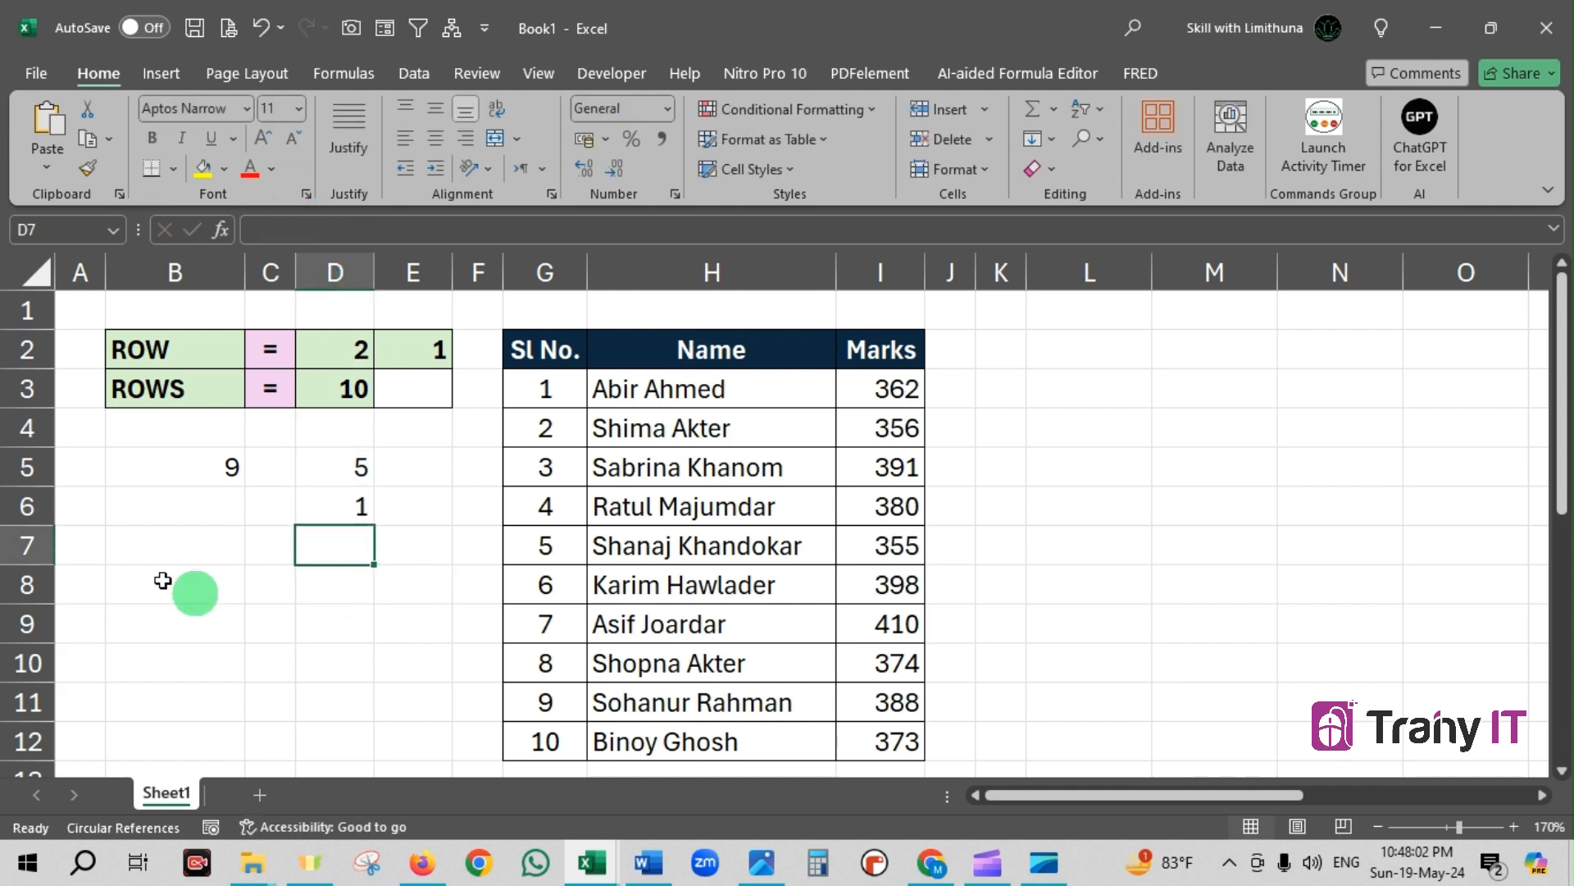
click(37, 508)
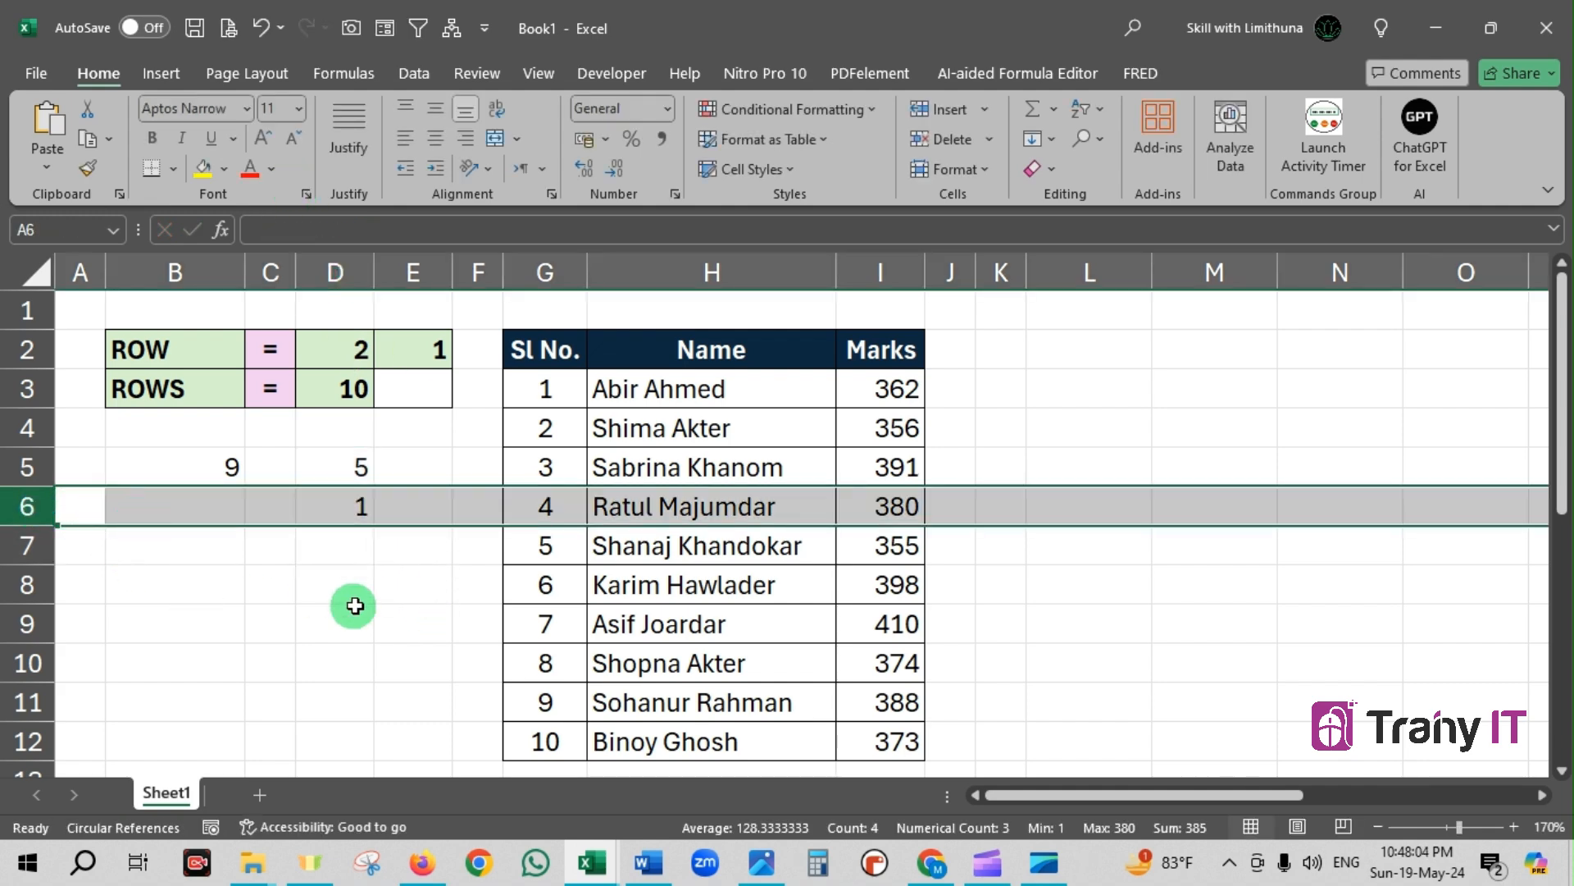
click(333, 506)
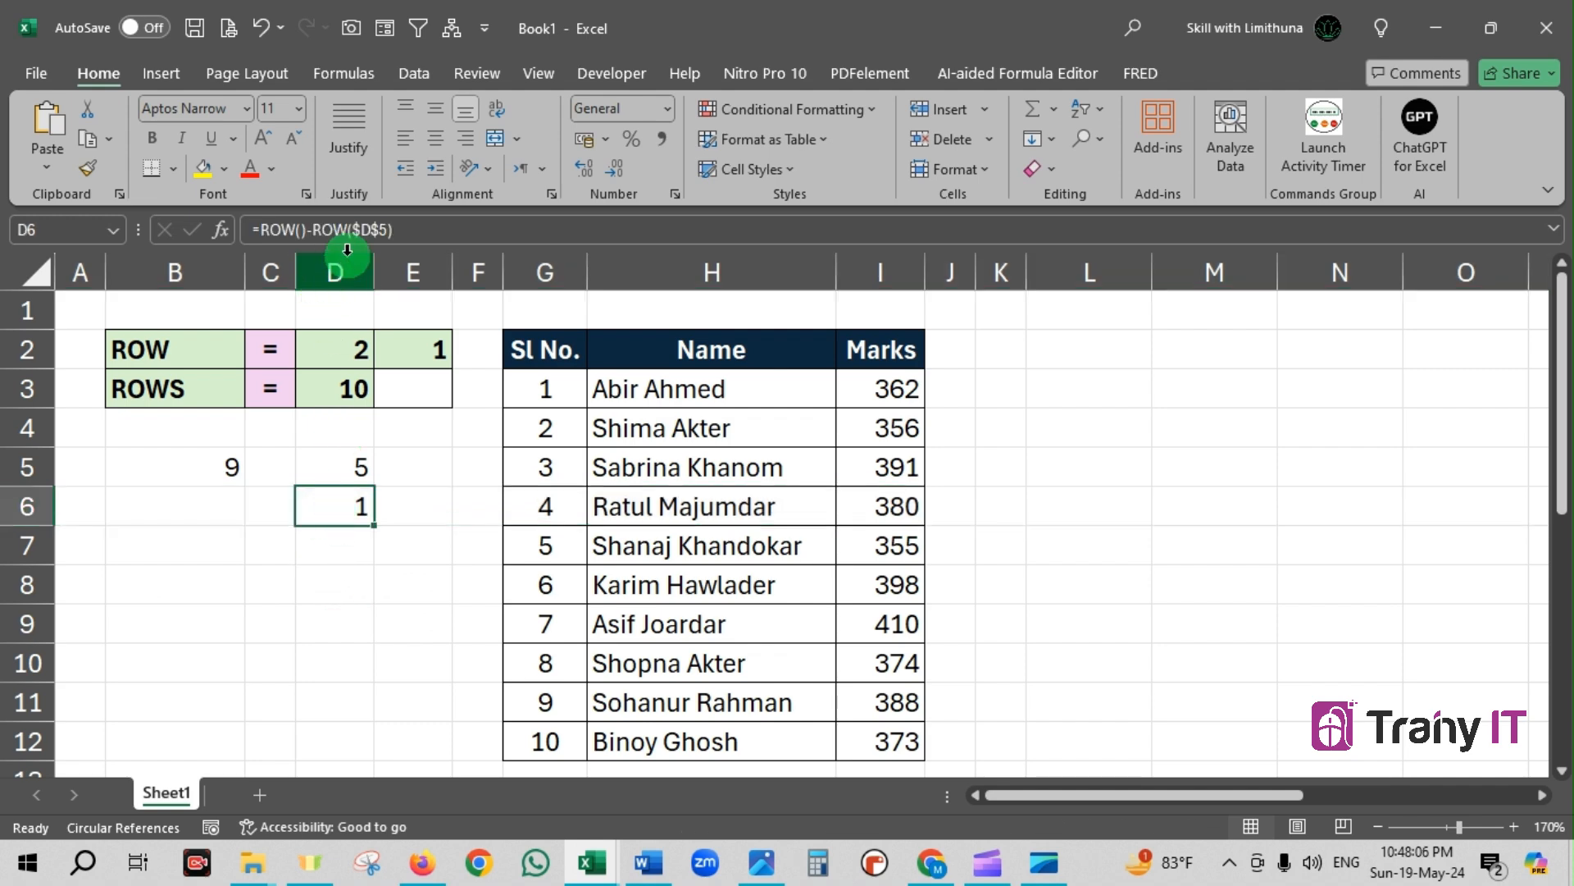
click(315, 230)
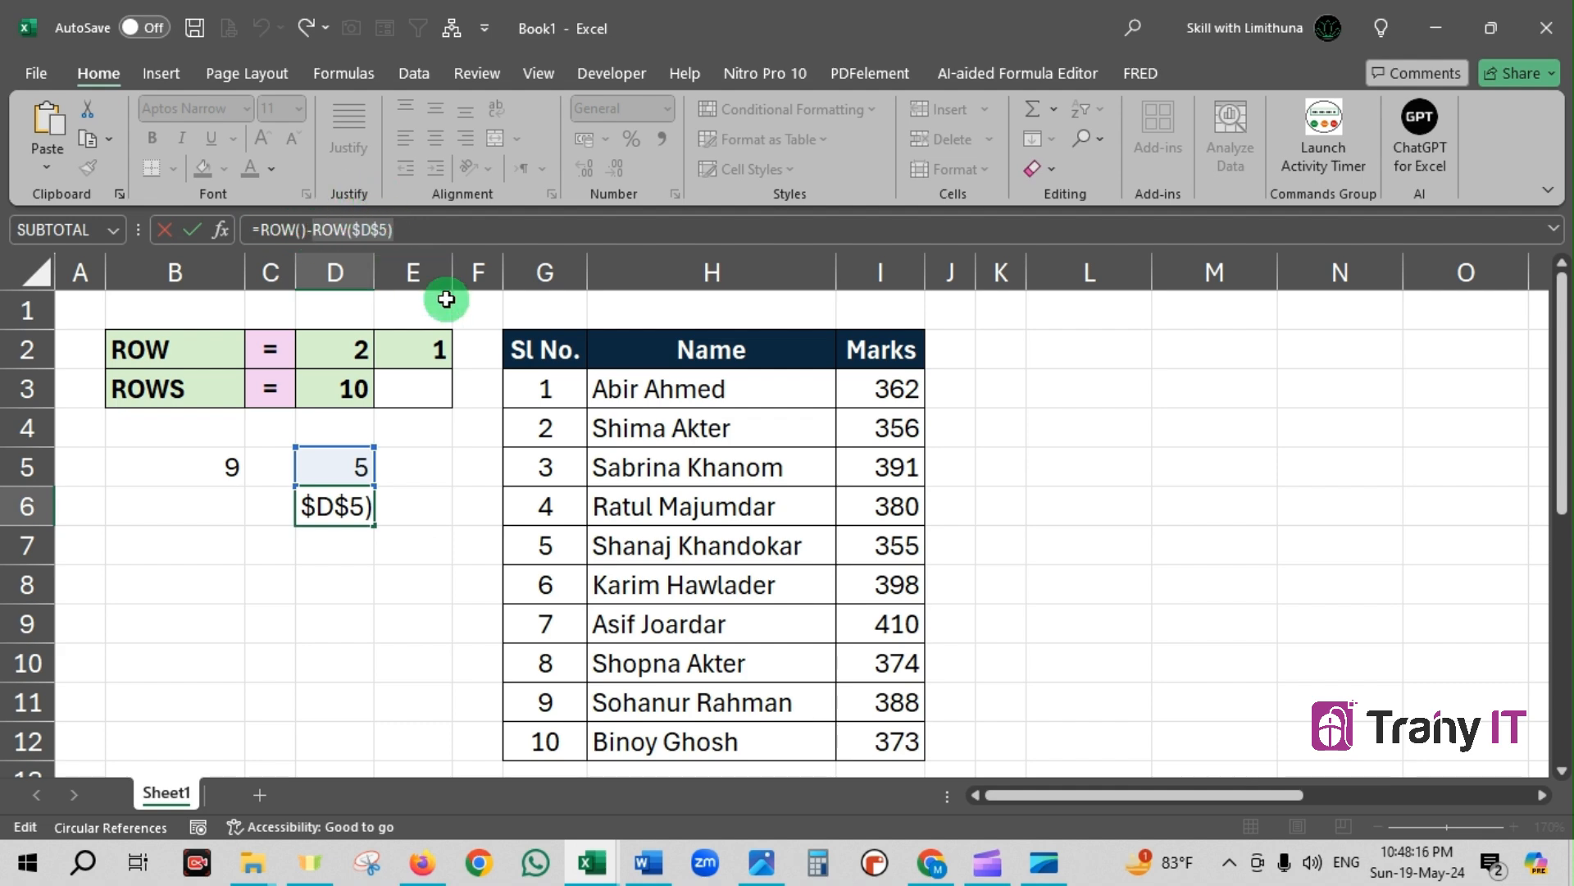
key(Return)
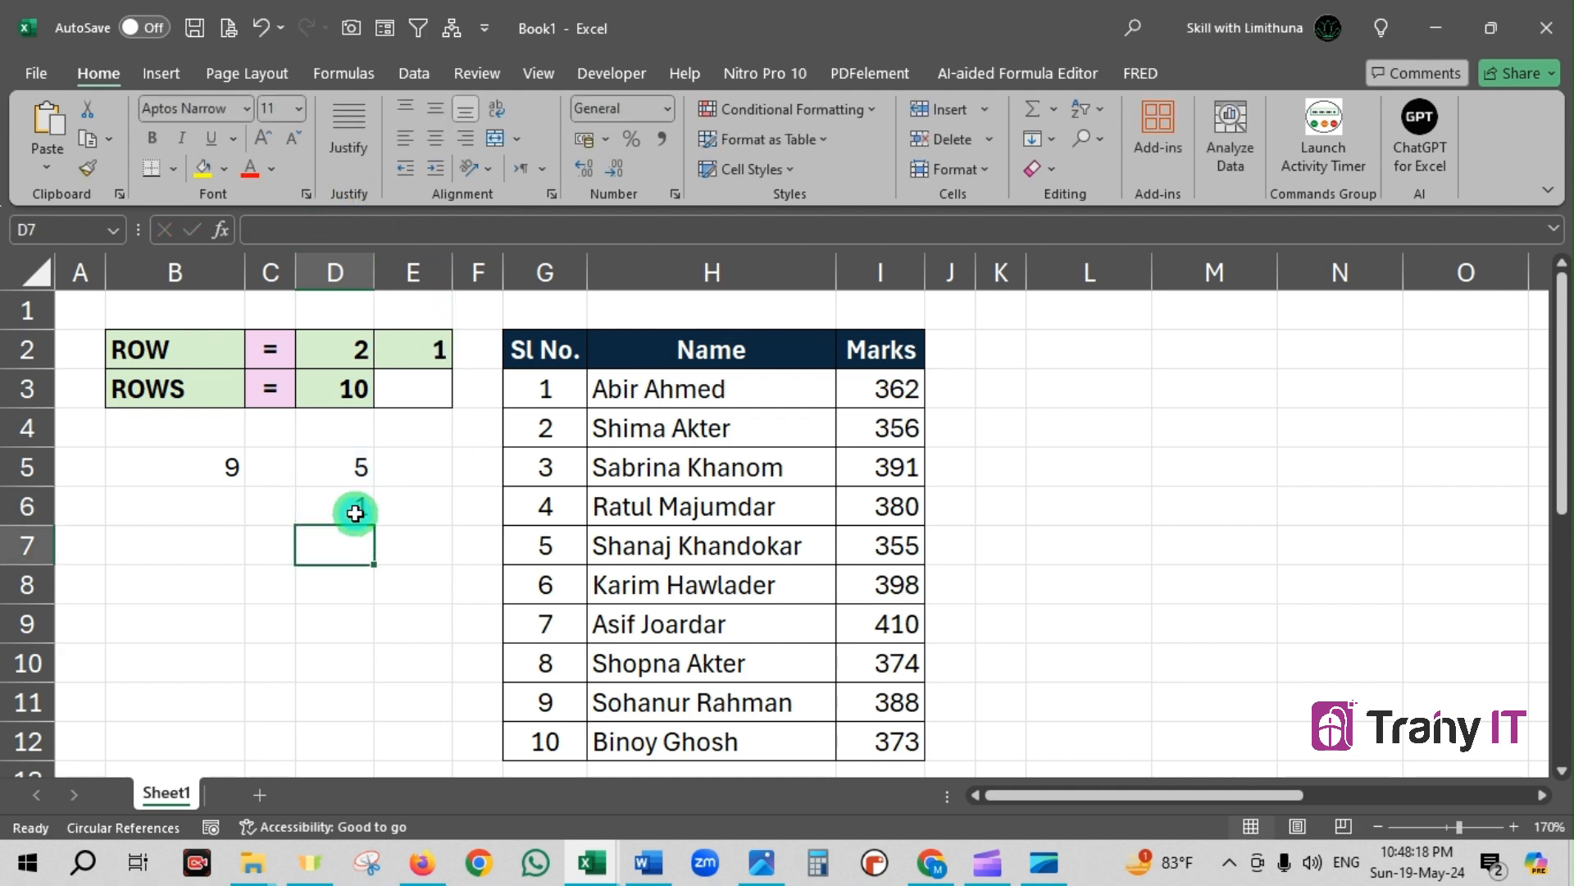
click(355, 510)
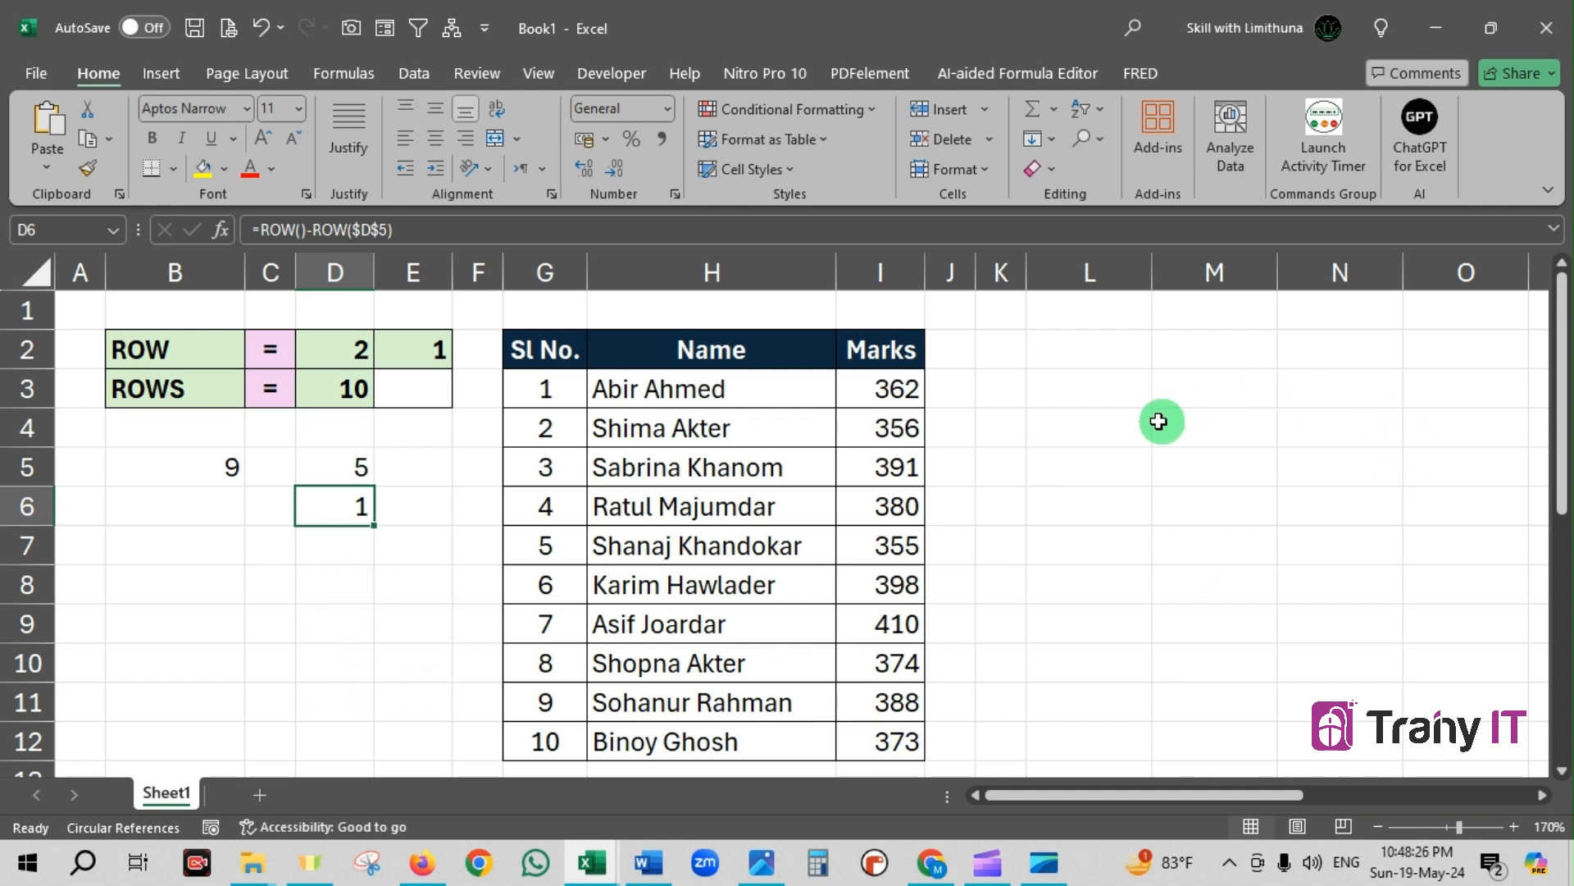
Enter the formula =ROW() in cell L3, beside the marks table
click(1116, 393)
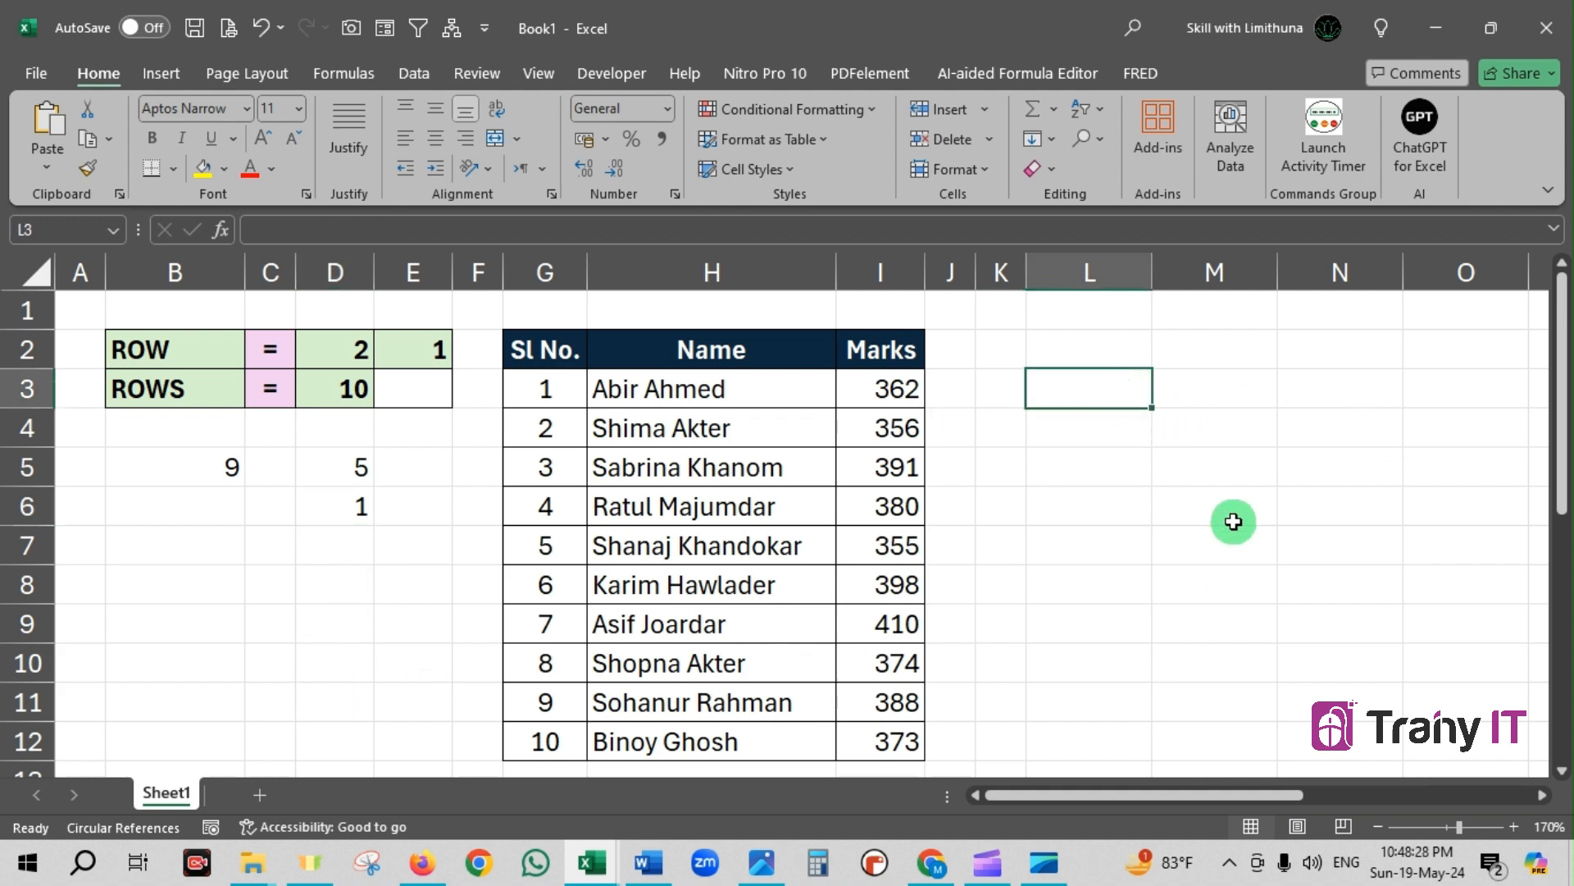
text(roe)
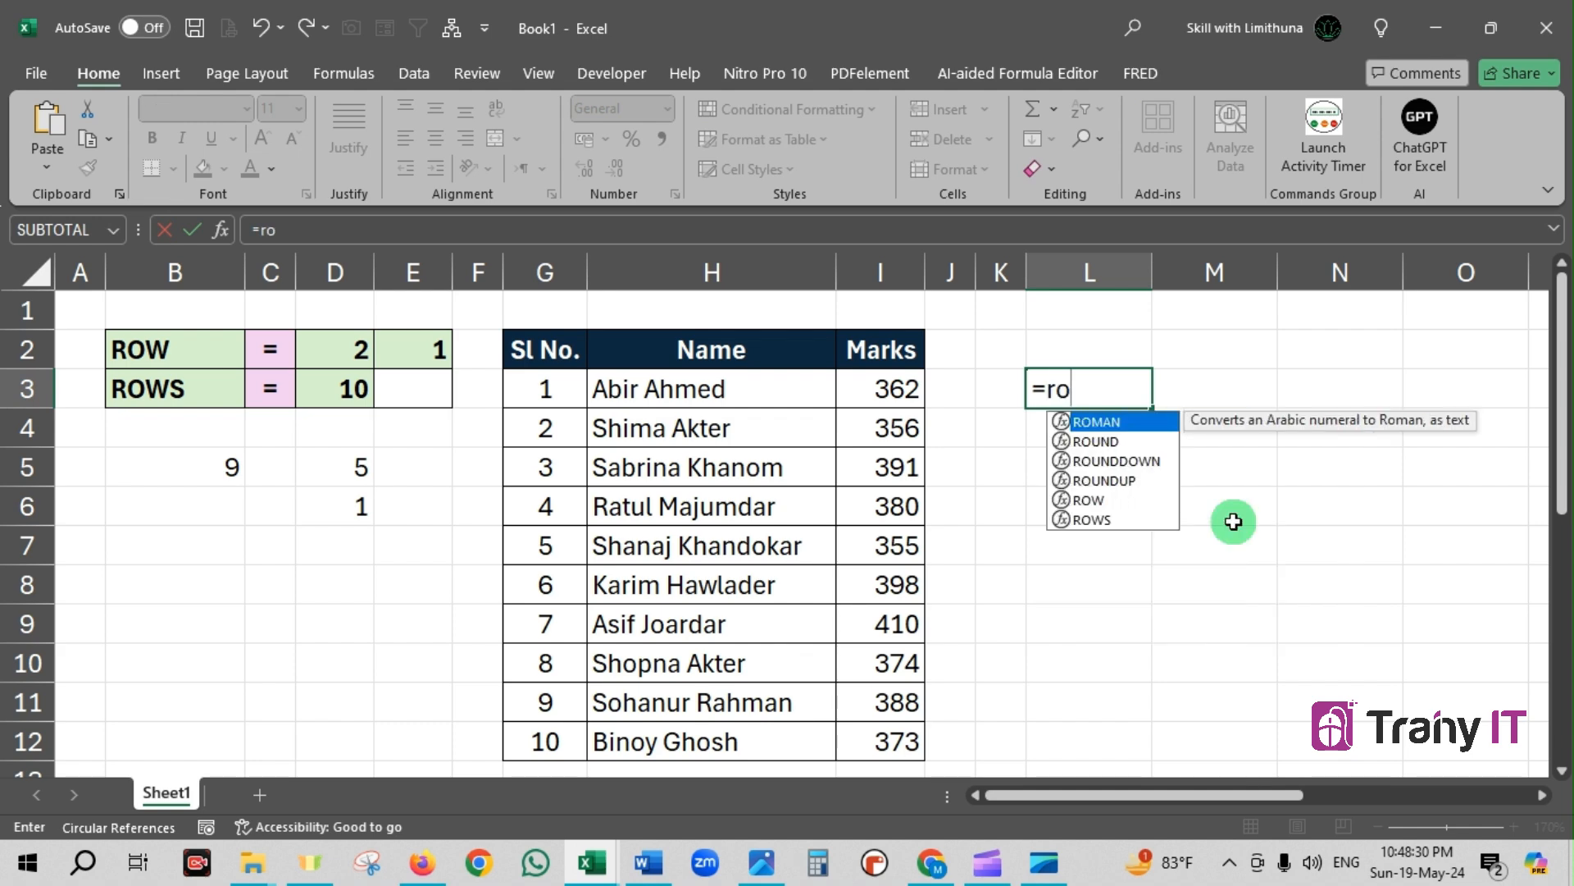
key(BackSpace)
key(Down)
key(Down)
key(Down)
key(Down)
key(Tab)
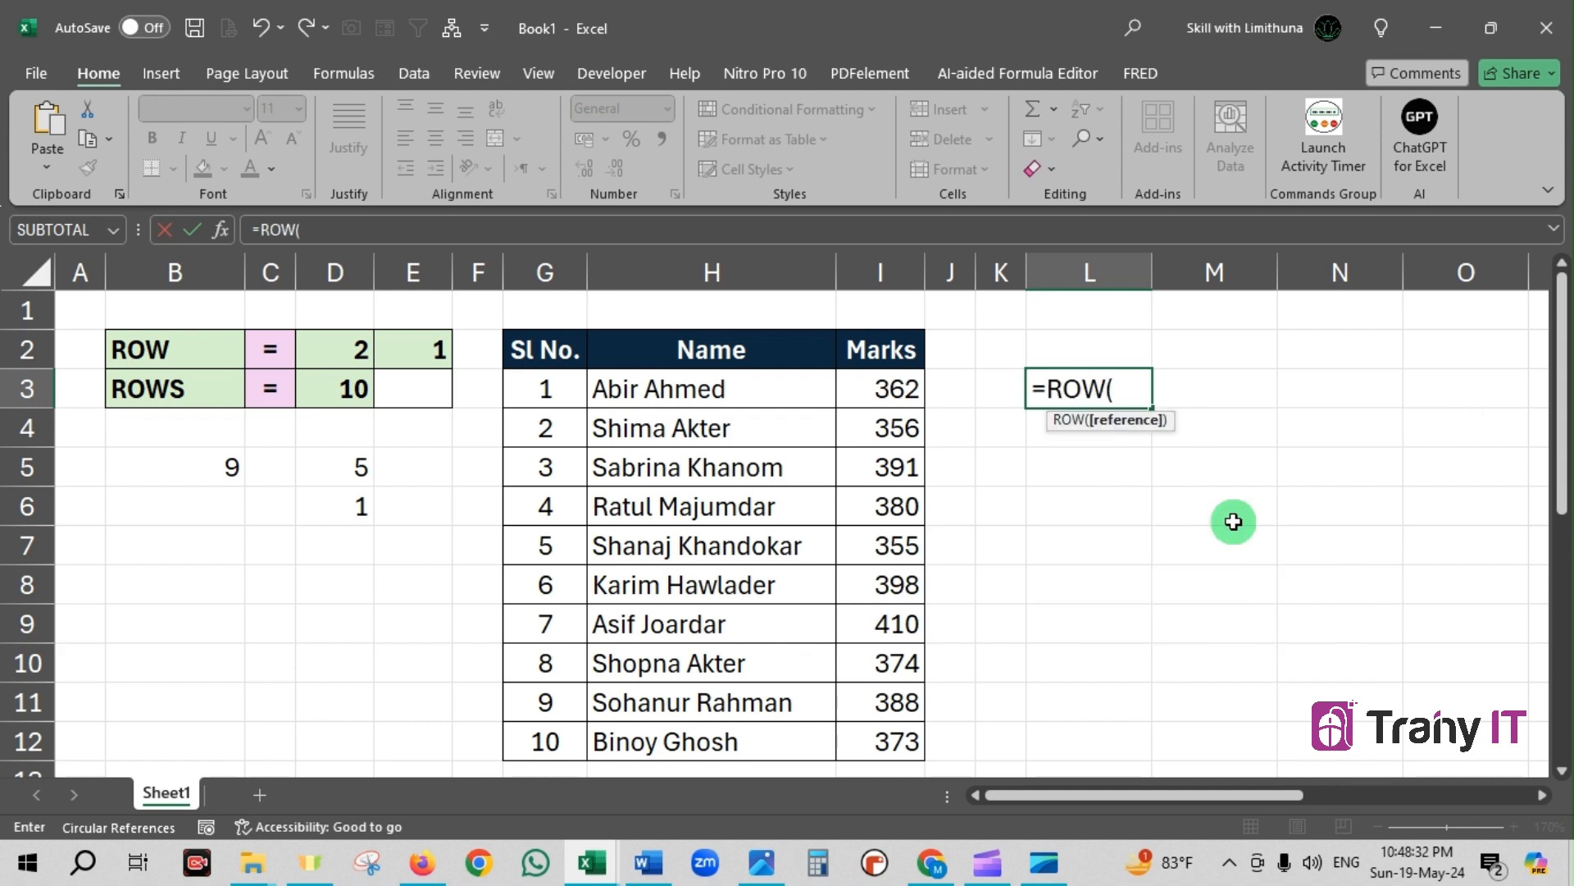
text())
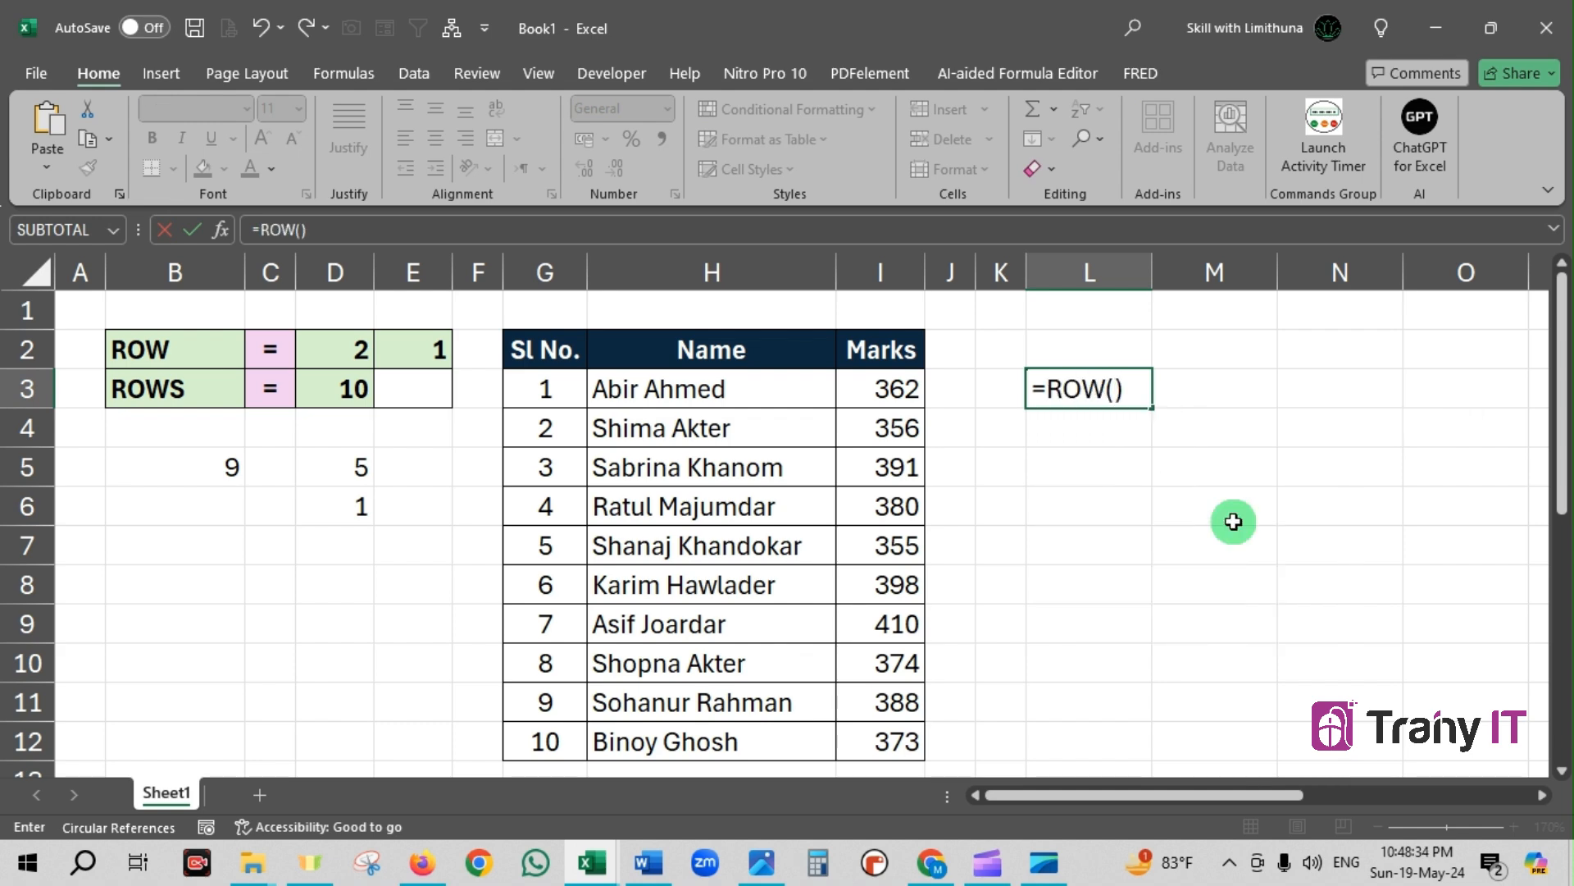
key(Return)
Extend the formula in L3 to =ROW()-ROW($L$2), using an absolute reference to the cell above, and check it
click(1130, 402)
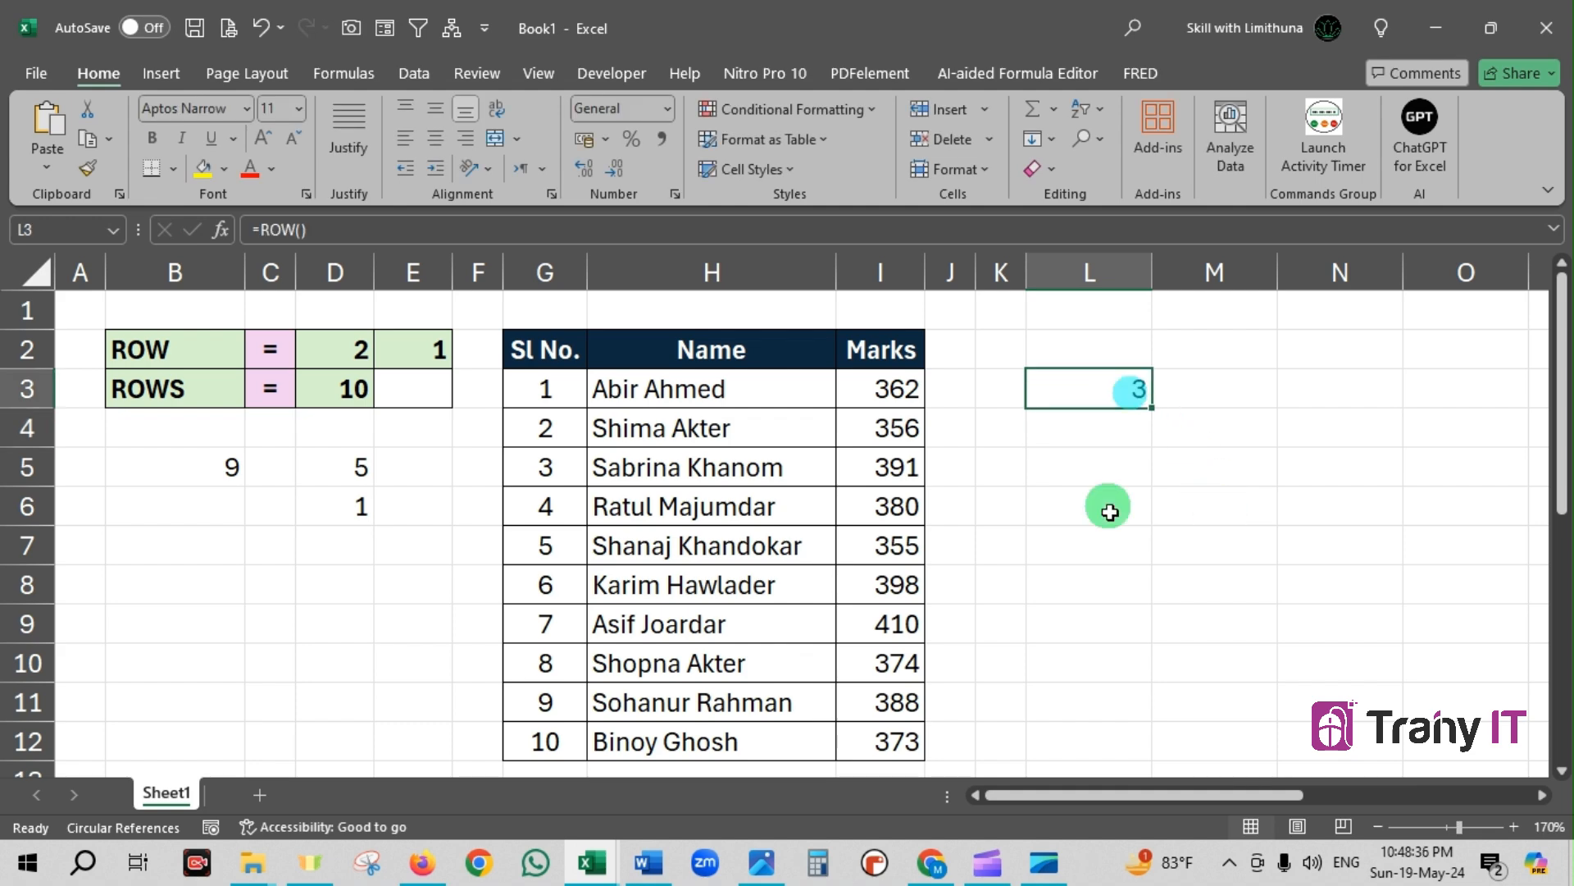
click(332, 230)
text(-)
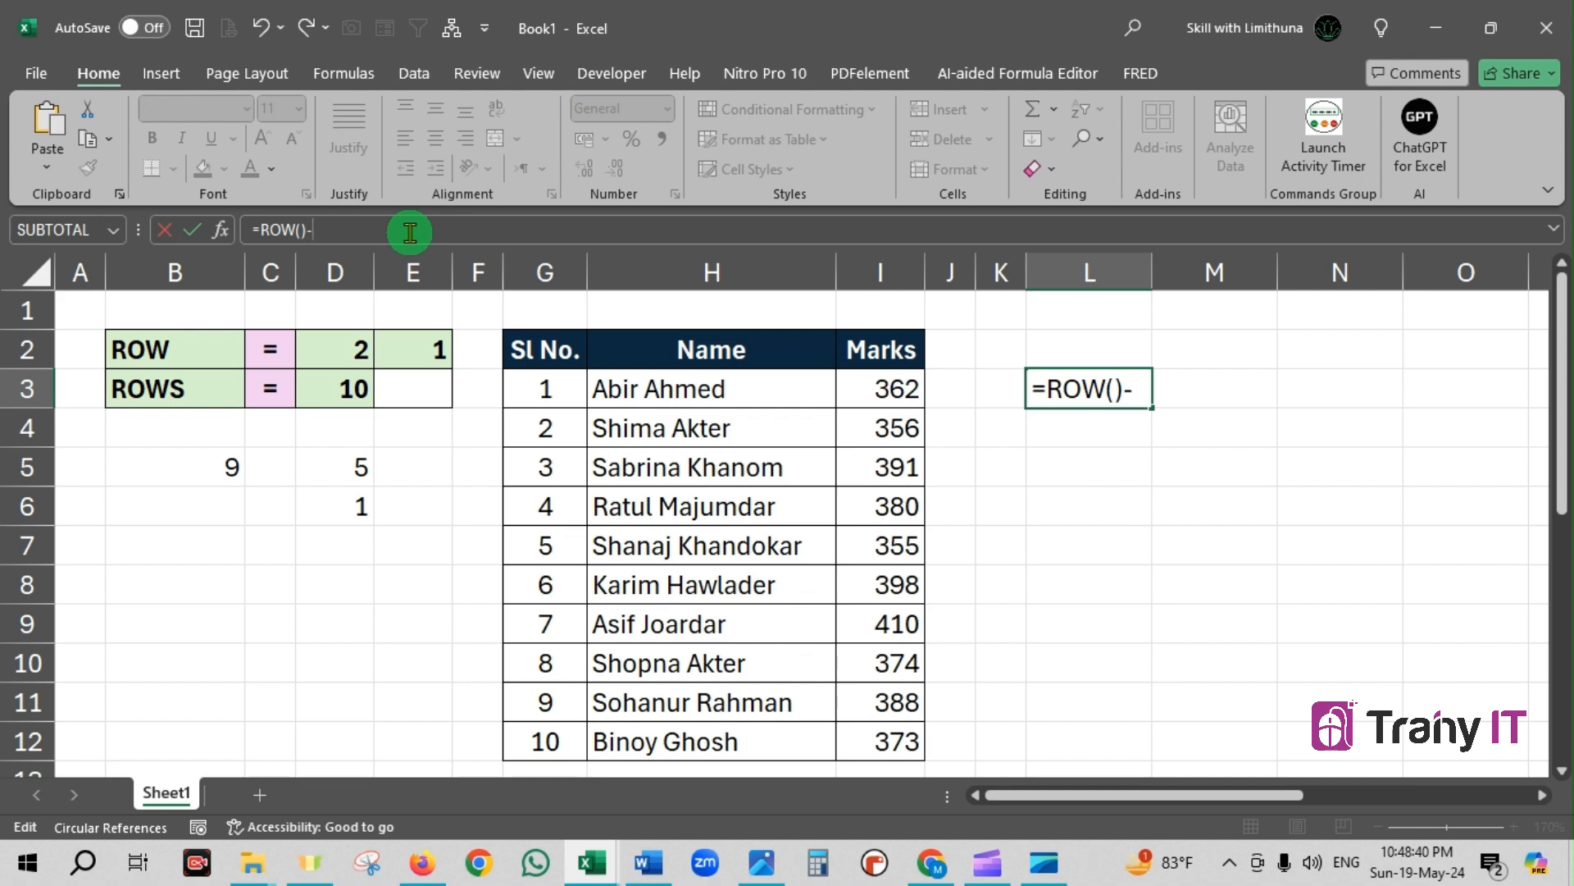
text(row)
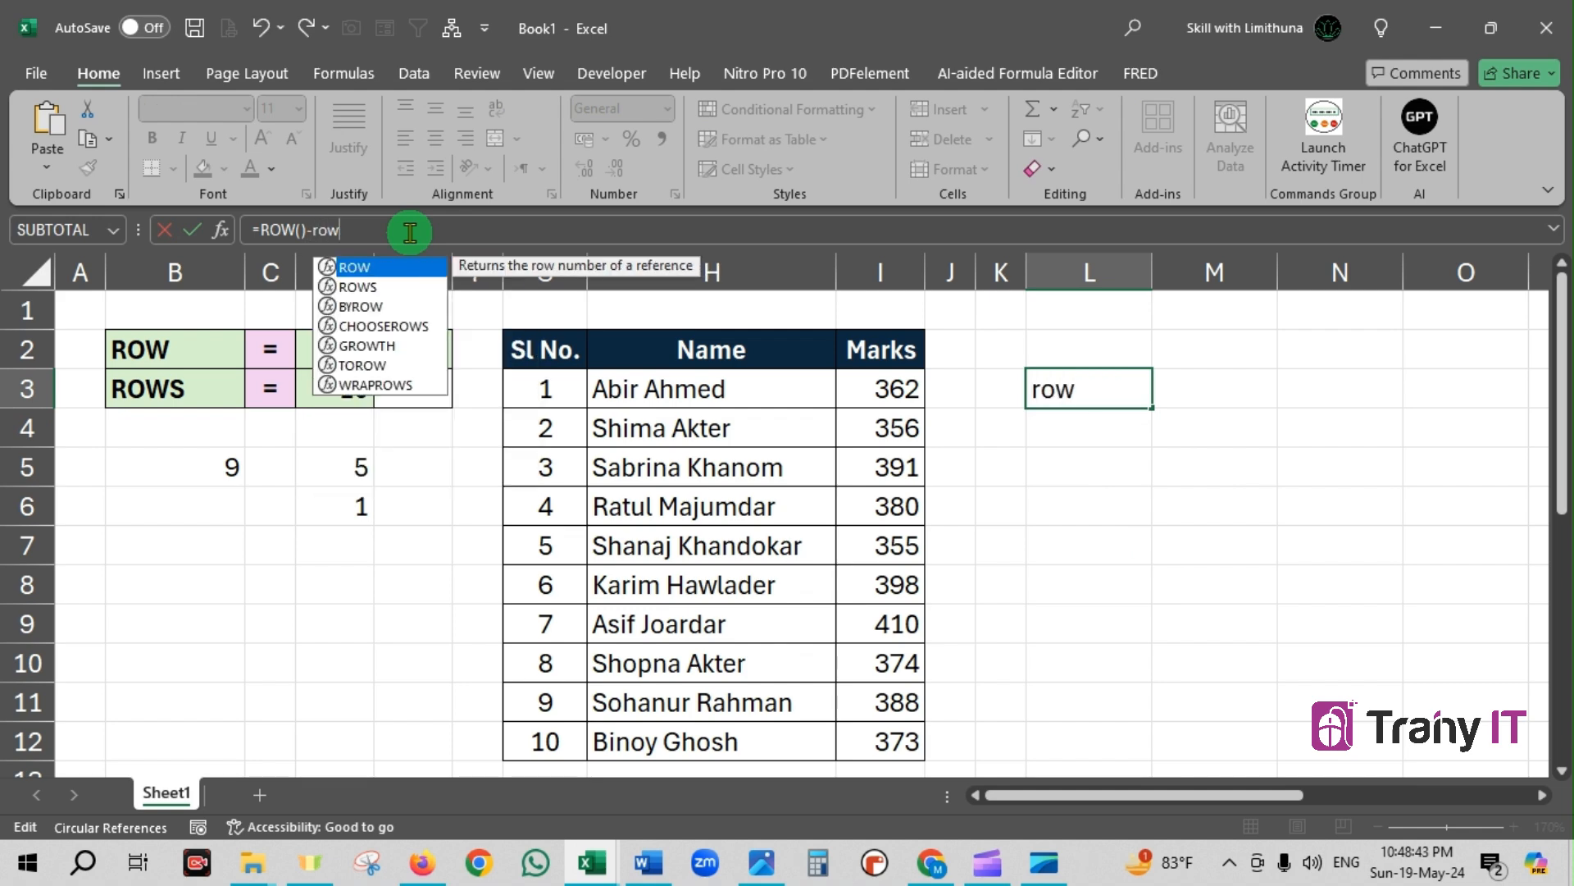
key(Tab)
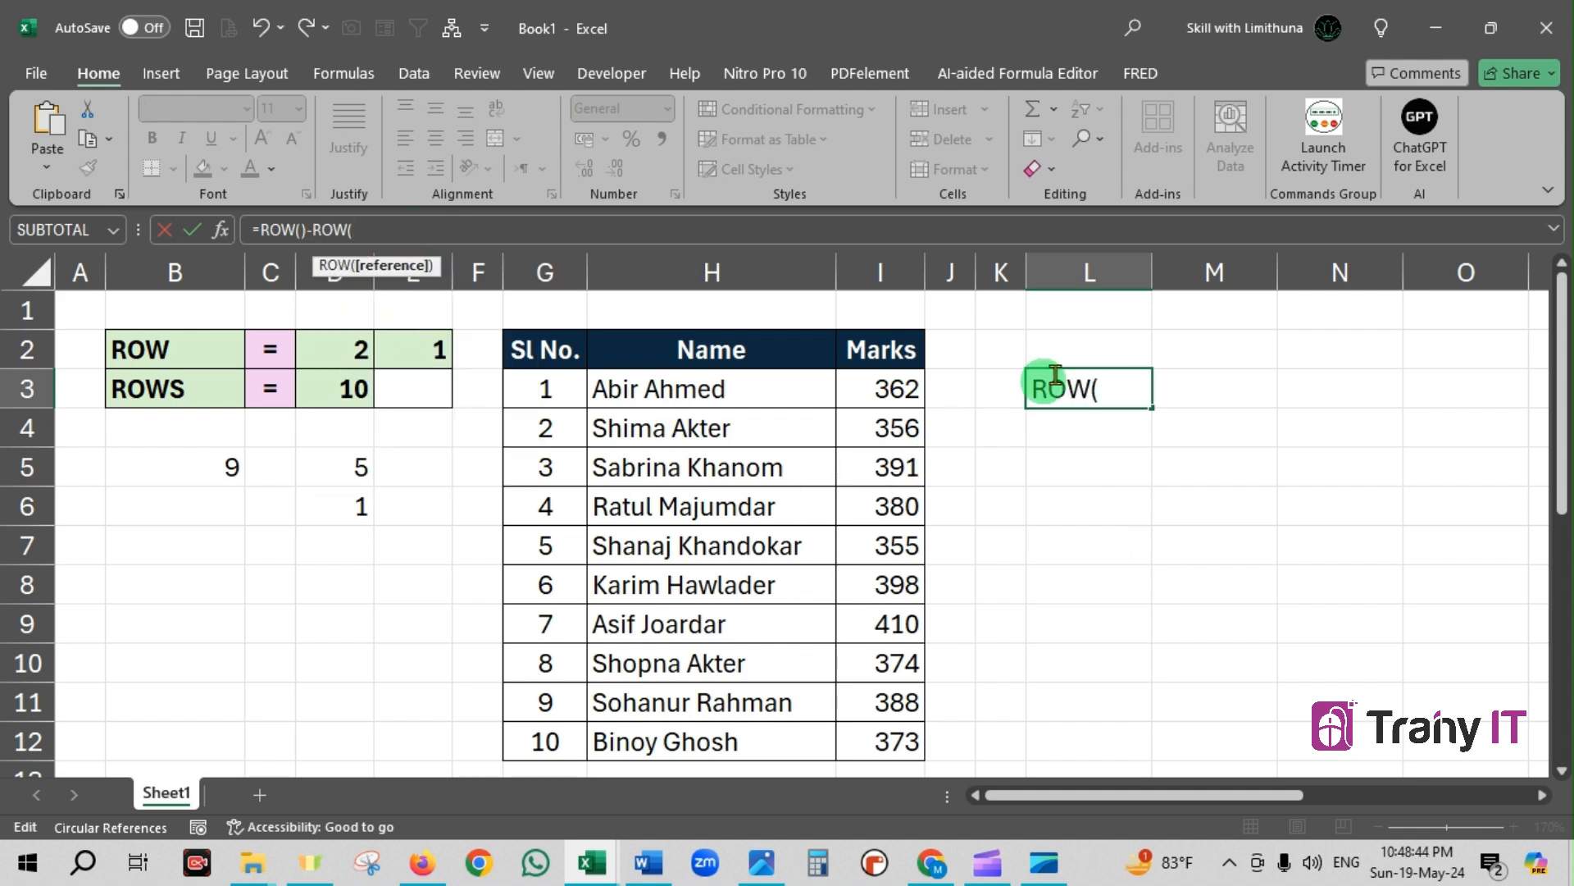
click(1105, 340)
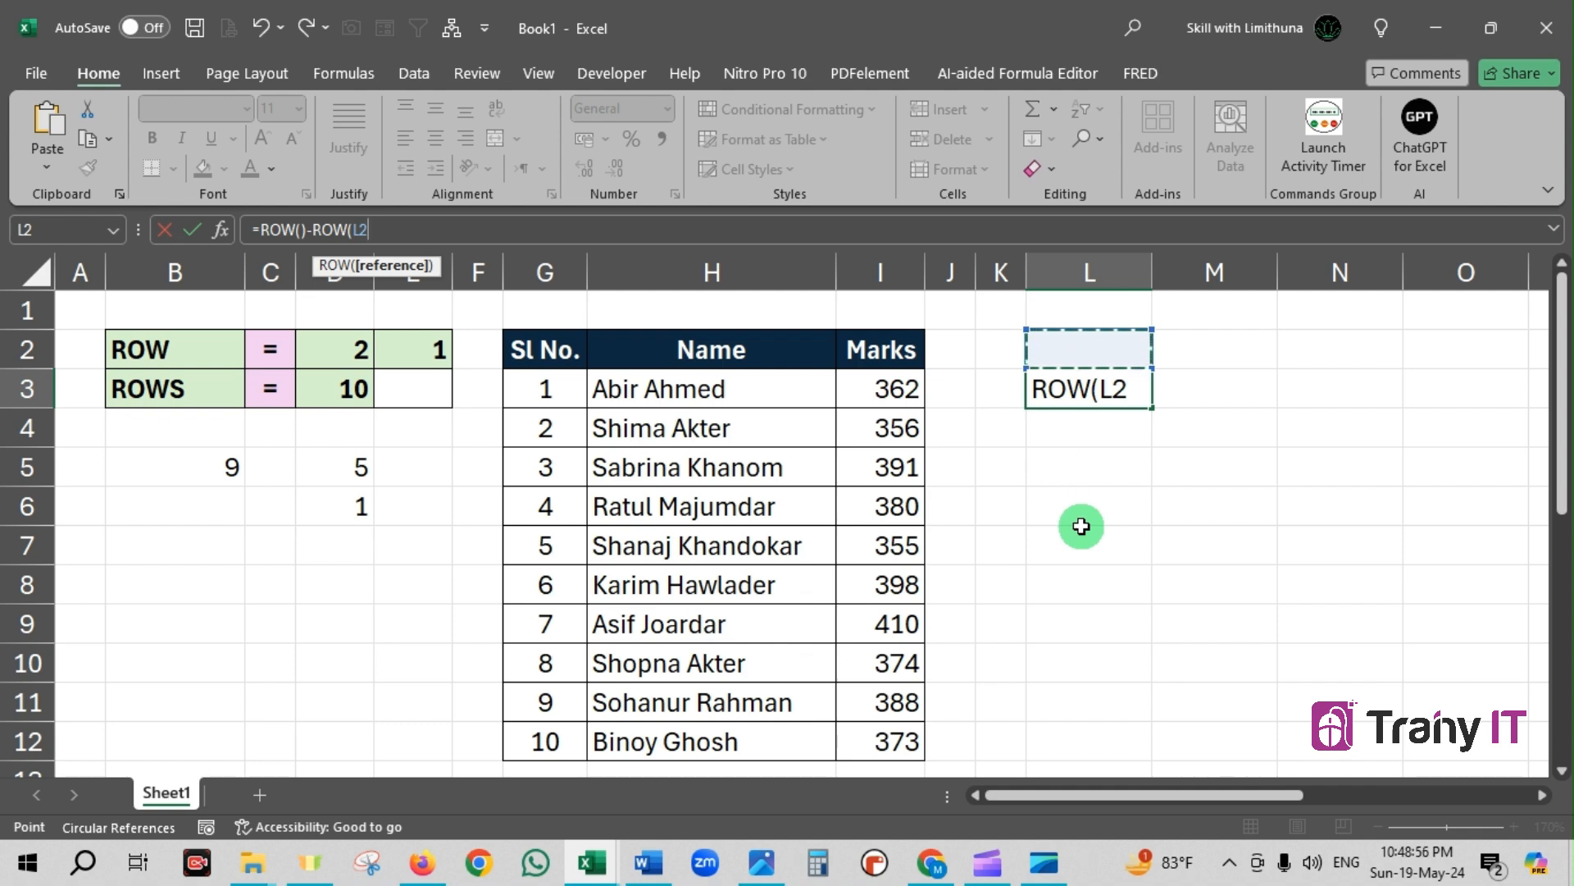
key(F4)
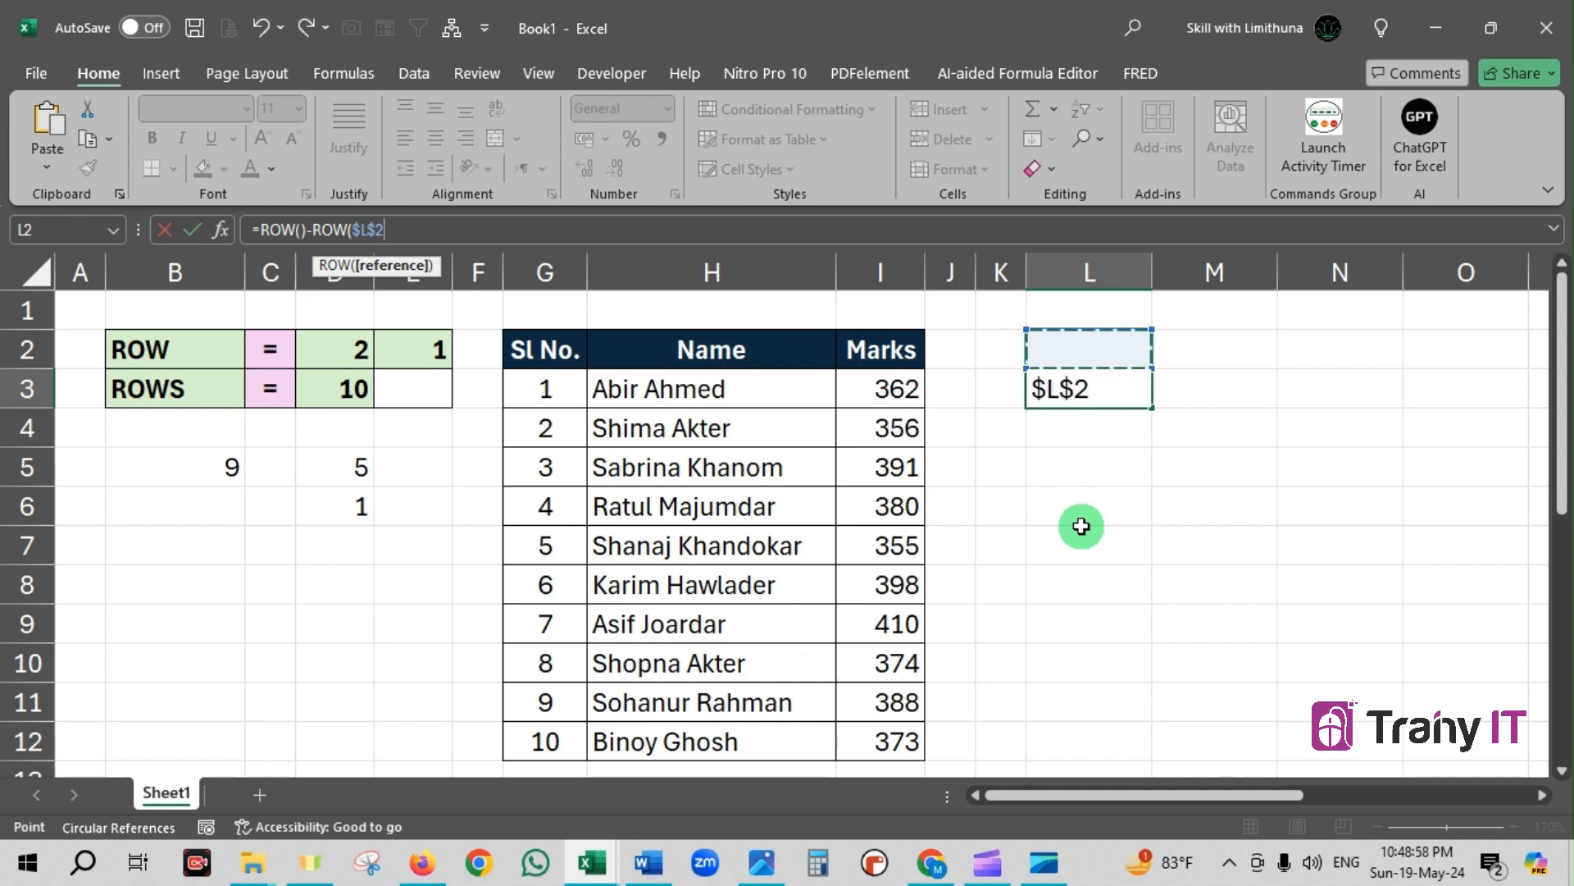
text())
key(Return)
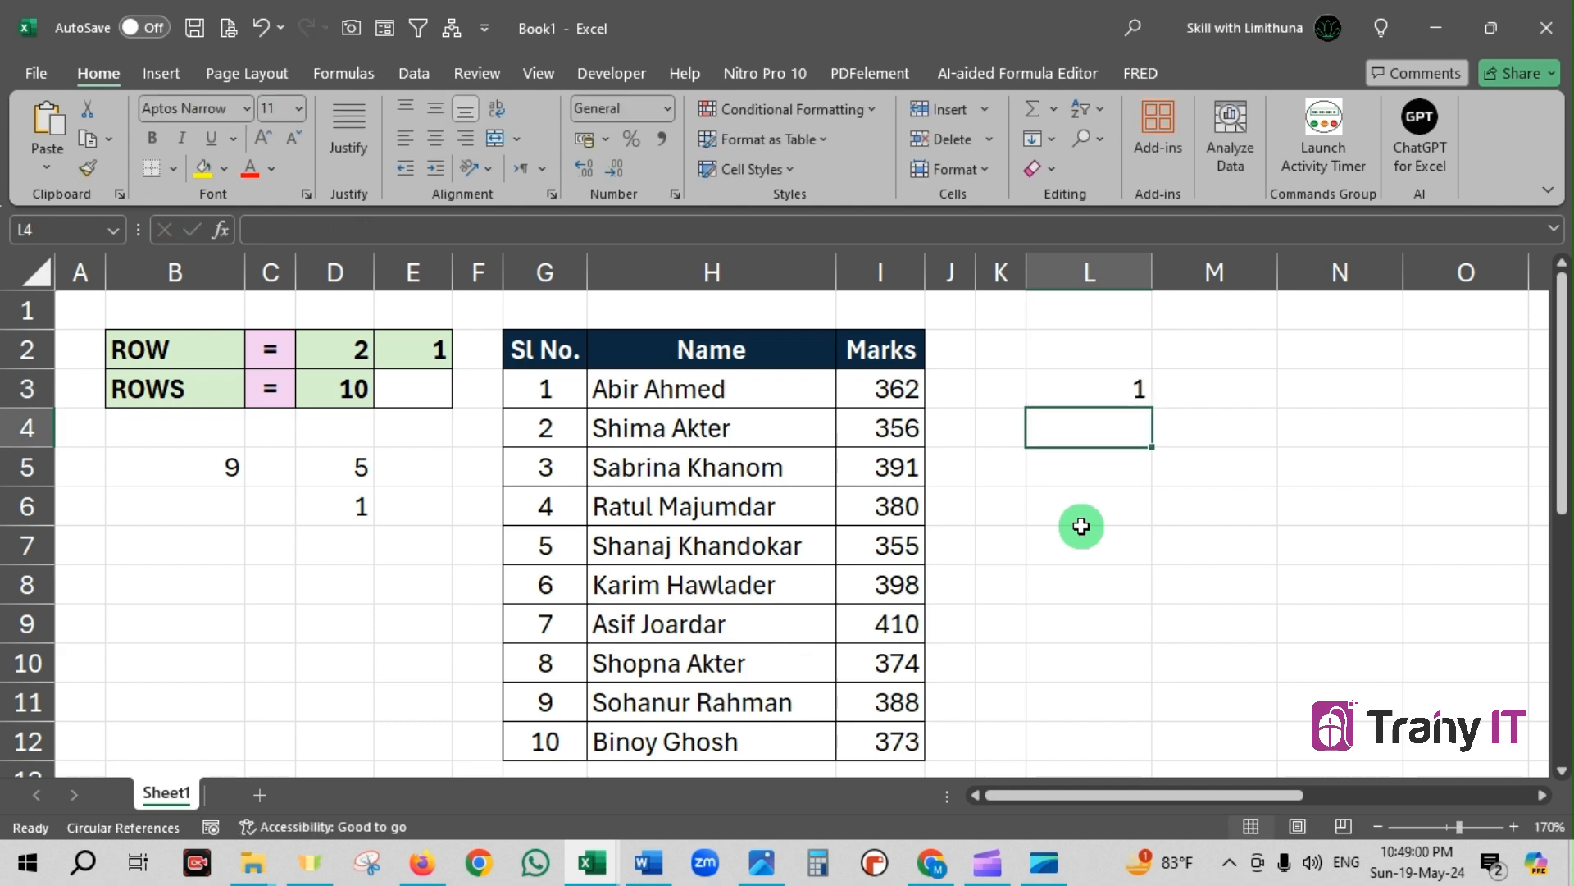
click(1121, 391)
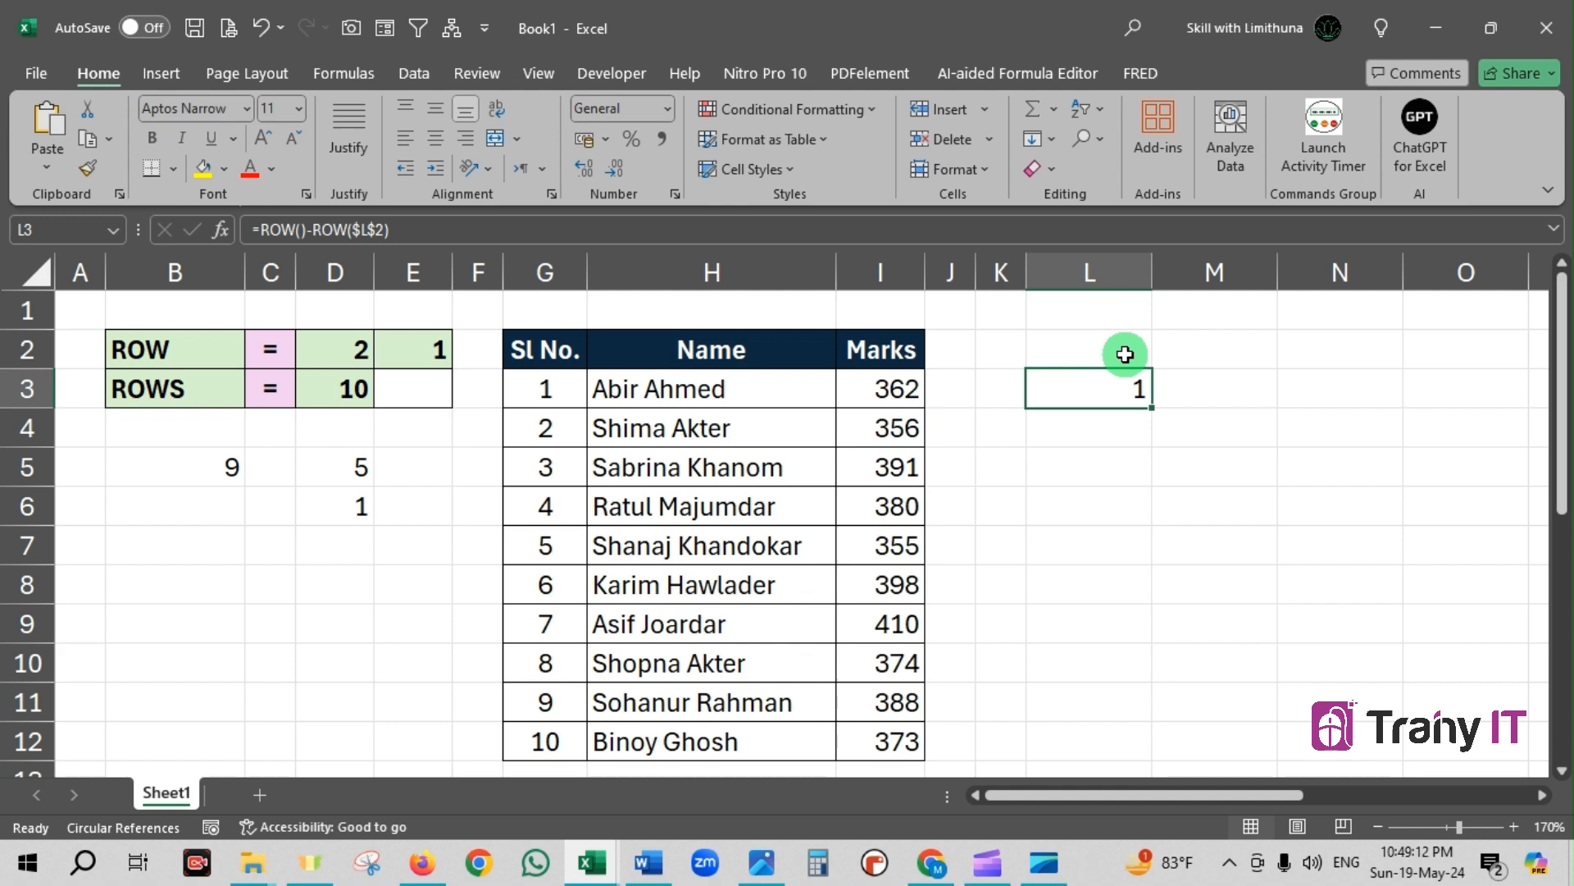
click(1153, 468)
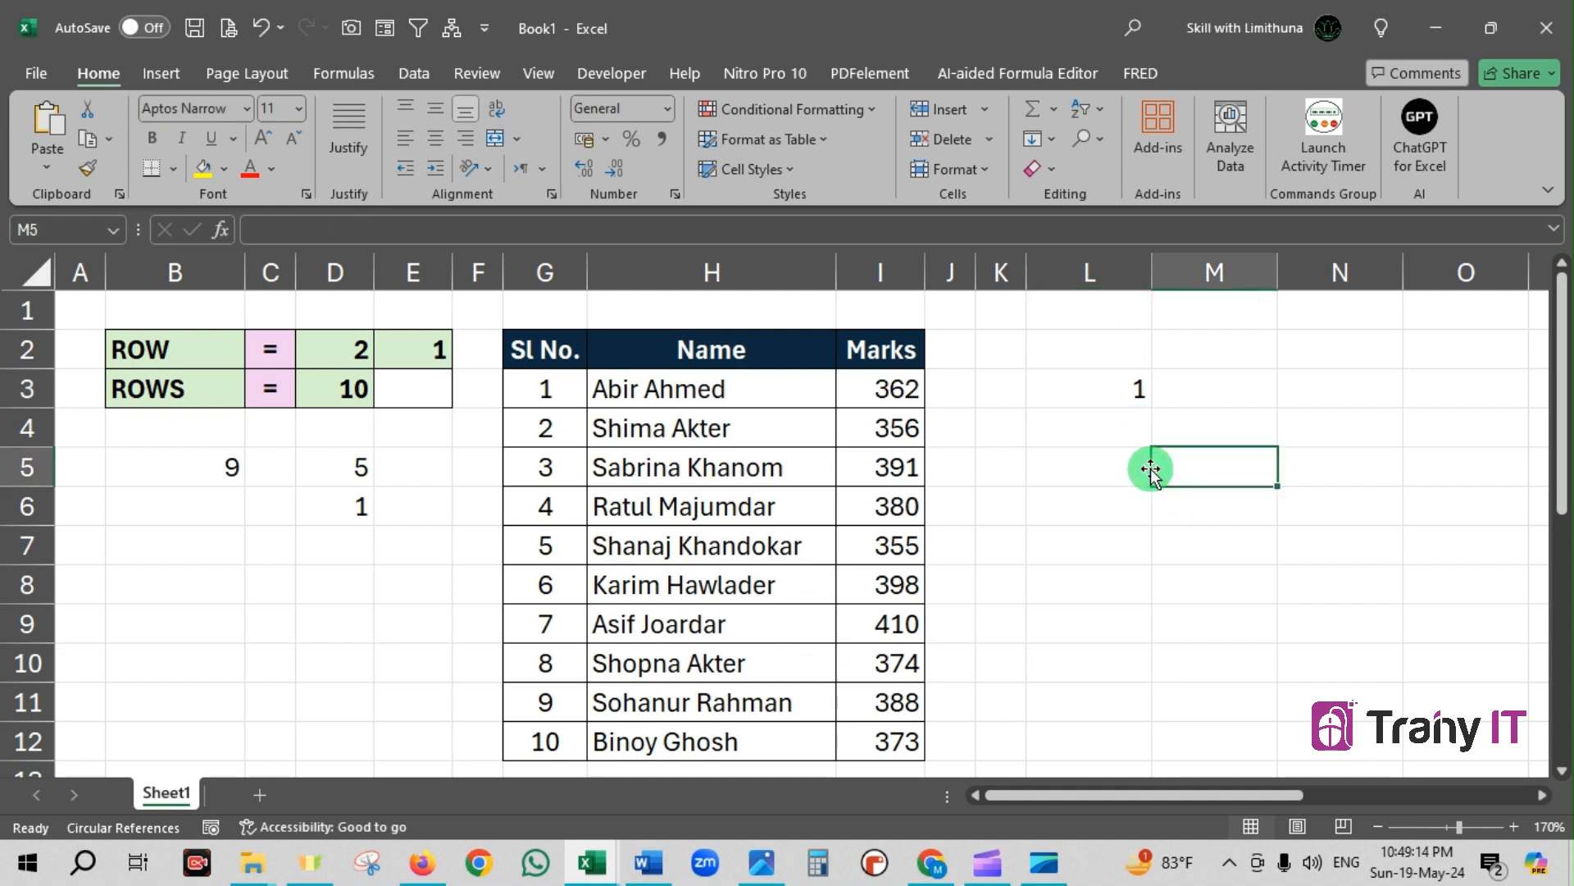